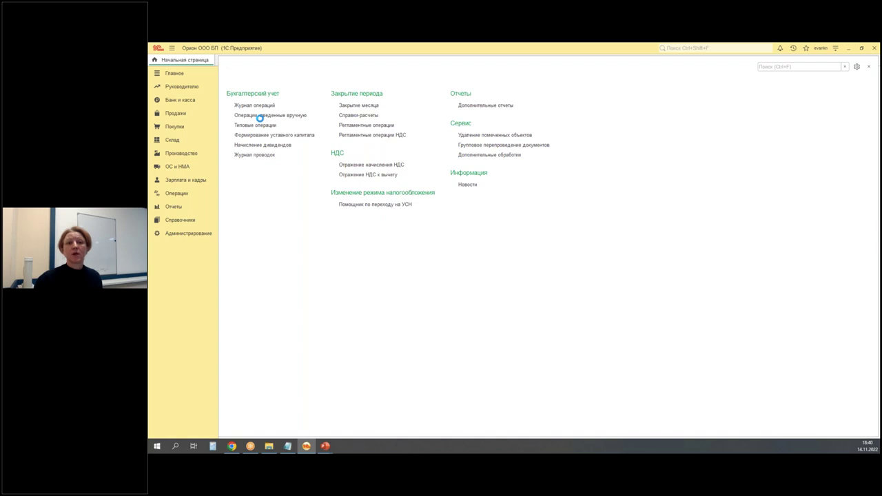
Open the operations journal (Журнал операций), search it for "земля" and enlarge the form's display scale
click(259, 117)
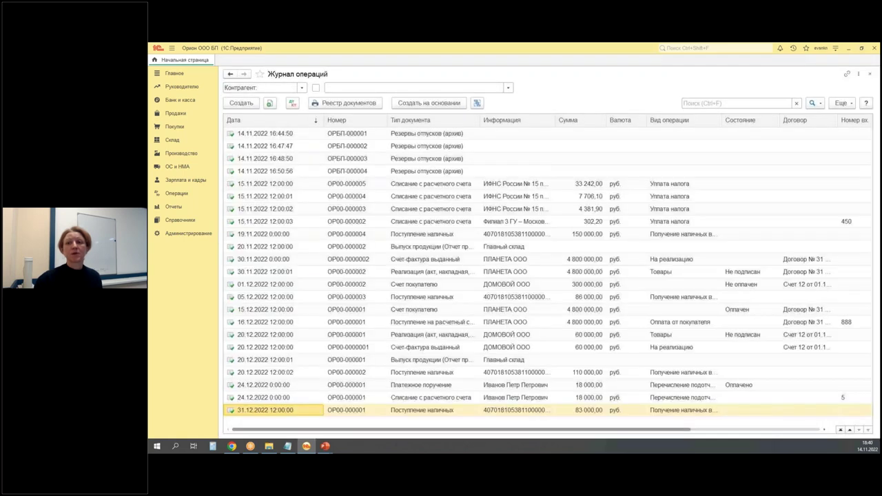
click(718, 103)
text(земля)
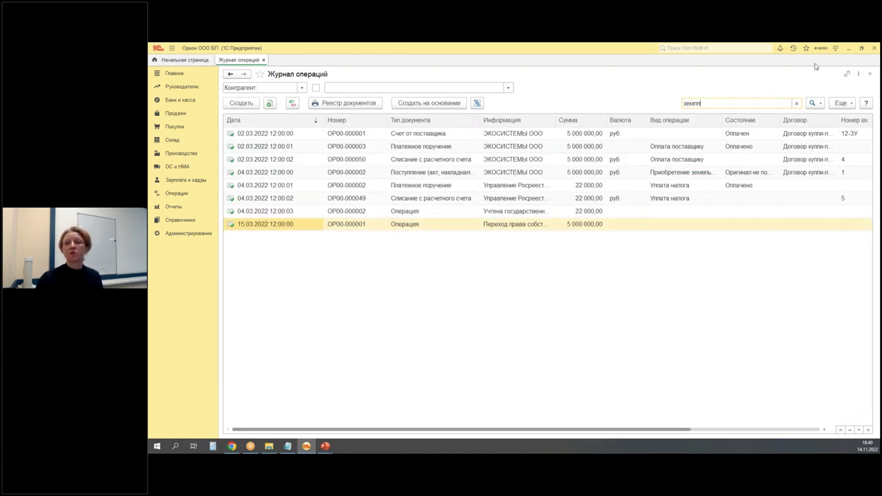
click(858, 74)
click(834, 108)
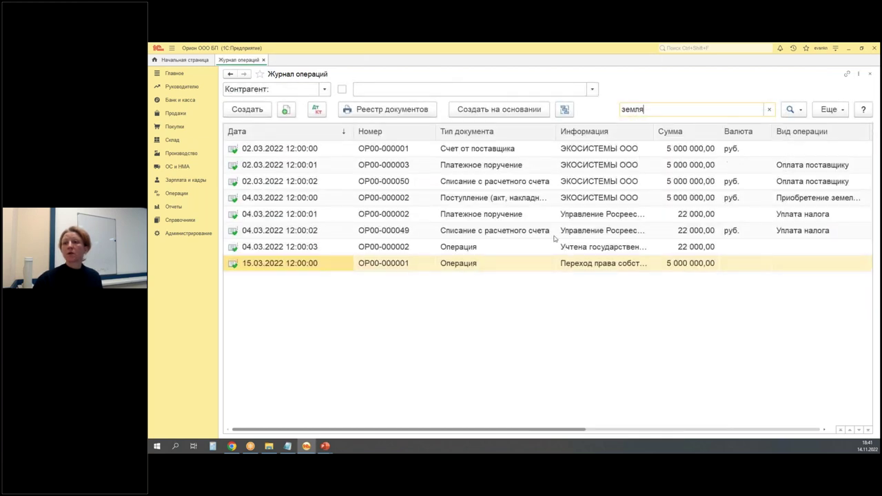
Open the supplier invoice from ЭКОСИСТЕМЫ ООО in the journal and examine its invoice number, date and contract
double_click(458, 150)
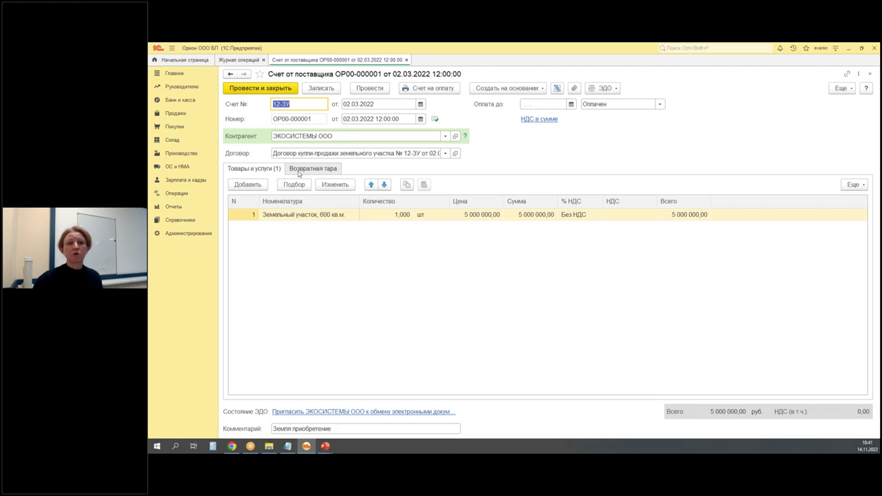
mouse_move(263, 147)
mouse_down()
mouse_move(299, 159)
mouse_move(531, 163)
mouse_move(465, 162)
mouse_up()
drag(270, 112, 375, 103)
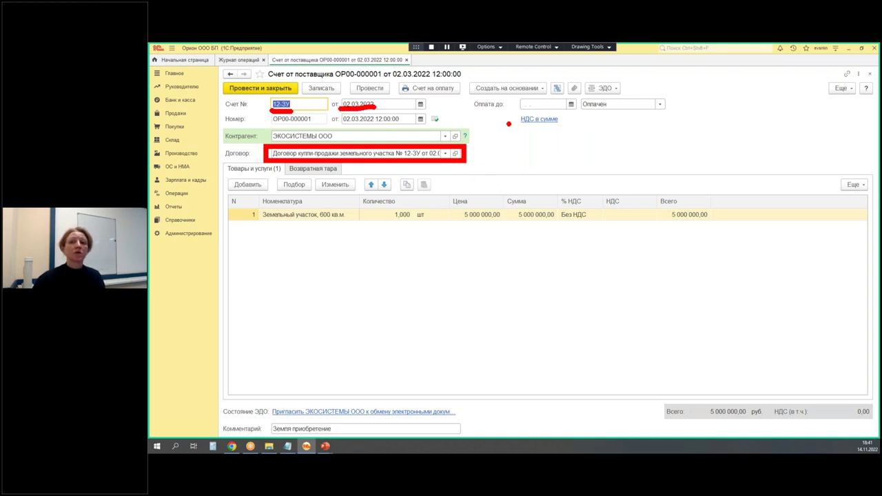
key(Escape)
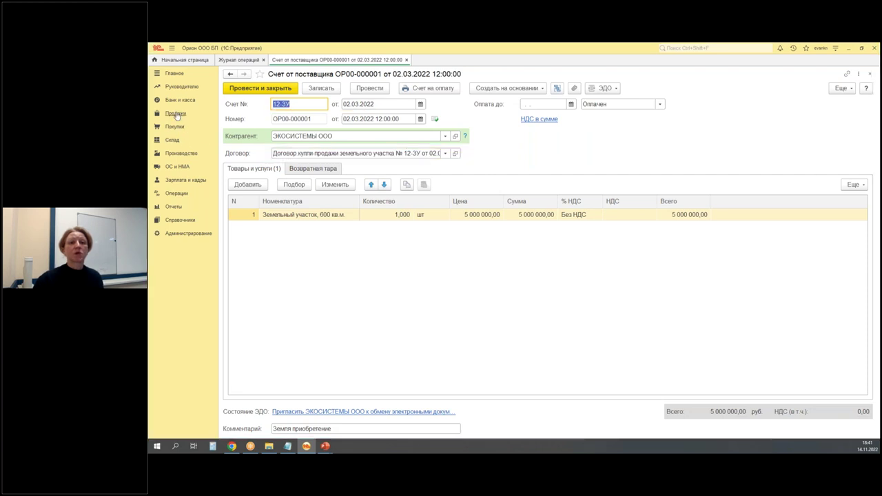
Open the list of supplier invoices (Счета от поставщиков) and examine the Оплата and Поступление status columns
click(175, 126)
click(252, 116)
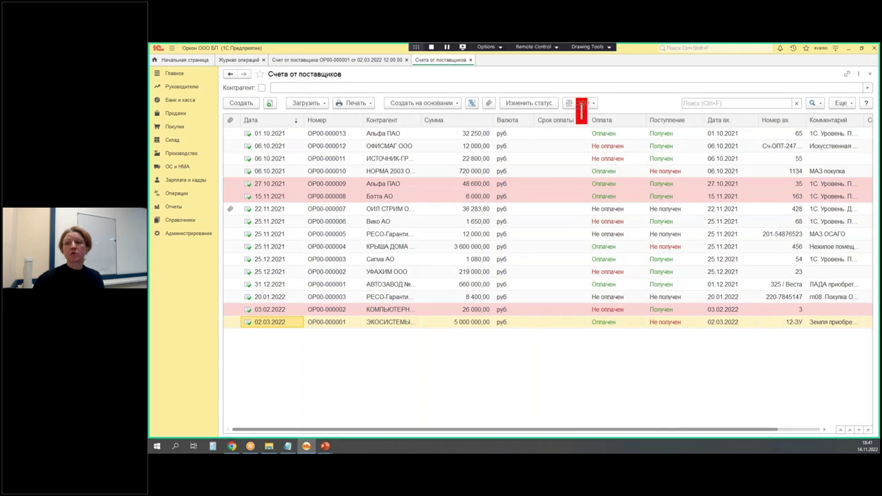
drag(586, 123, 693, 339)
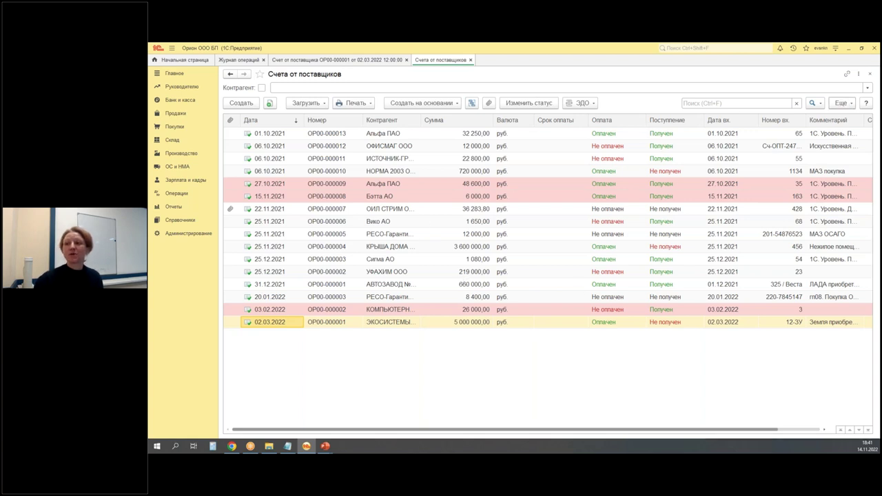
In the supplier invoice list settings, add a filter on the field Поступление equal to "Не получен"
click(841, 103)
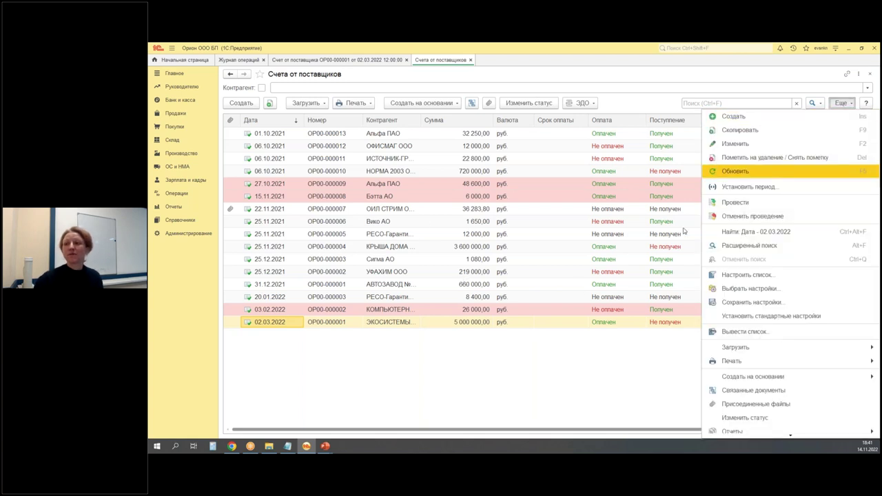
click(761, 274)
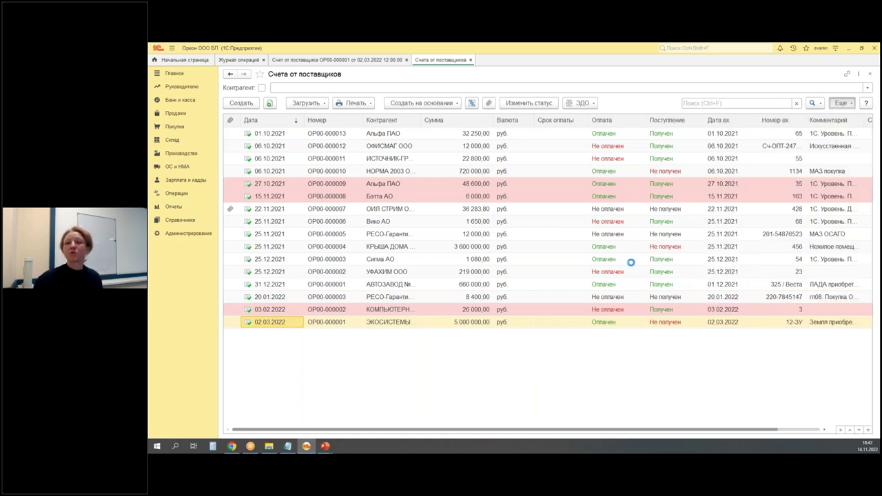
click(367, 121)
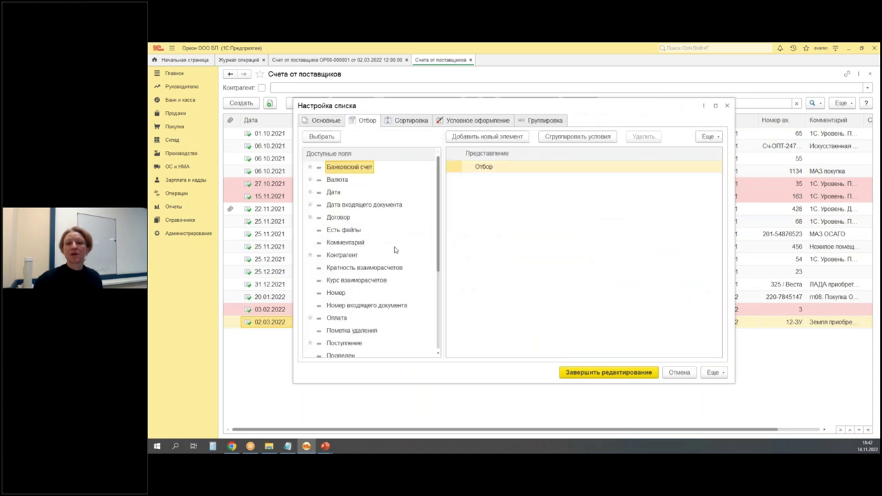
scroll(400, 342, down, 1)
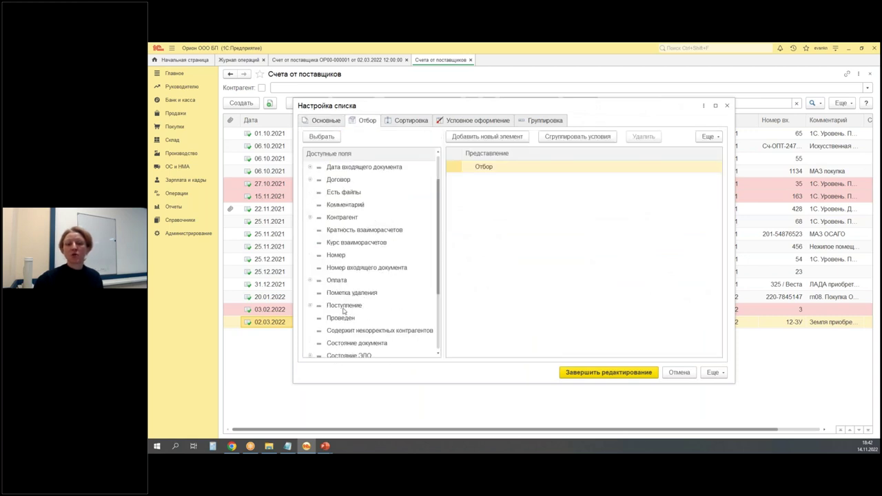
click(340, 307)
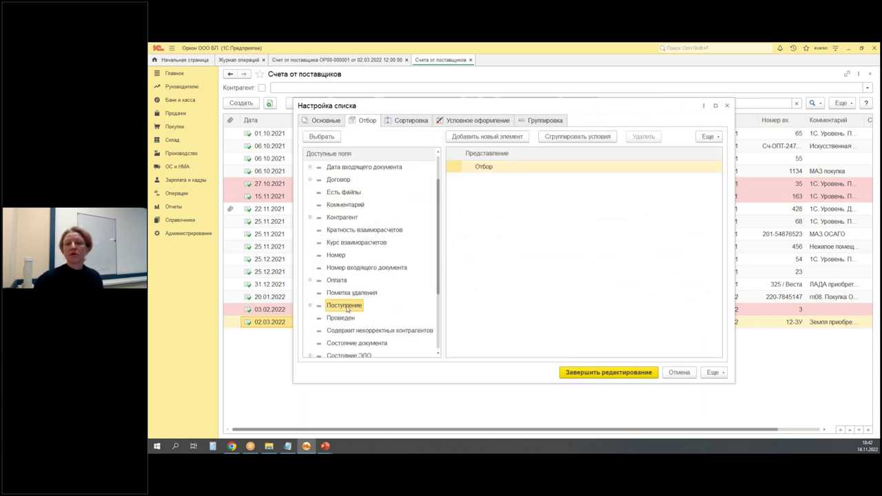
double_click(345, 307)
click(665, 178)
click(662, 228)
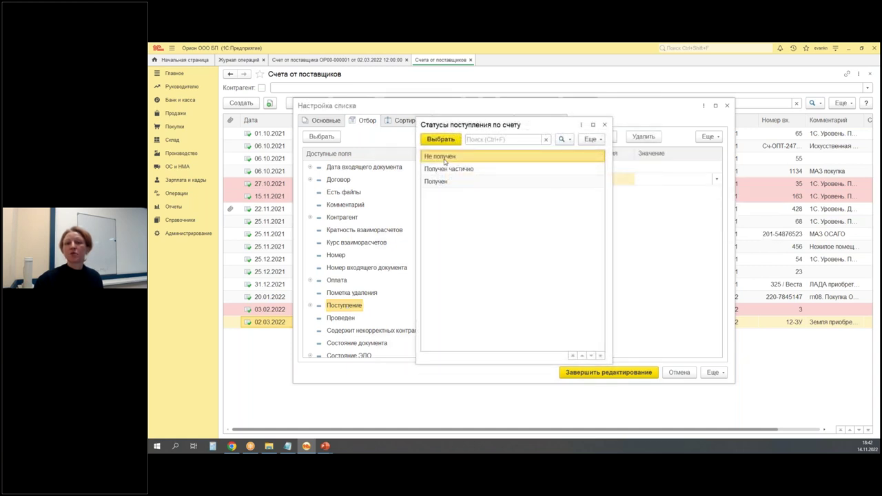
double_click(444, 158)
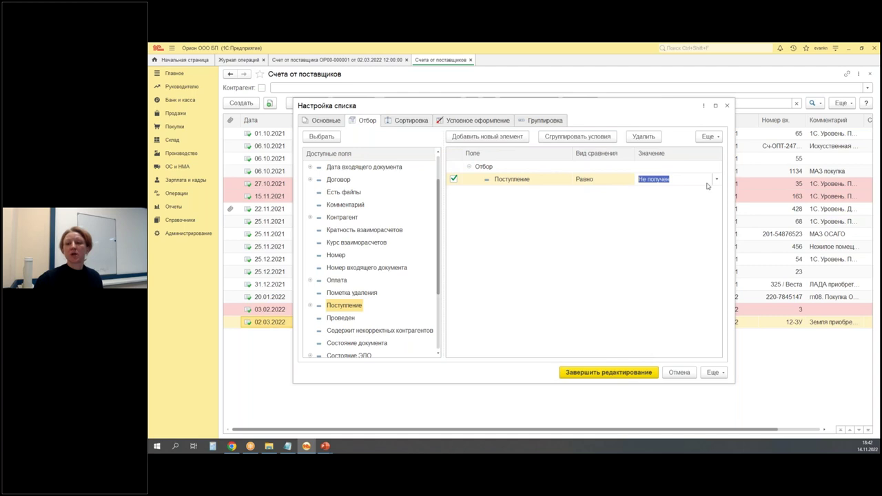
click(598, 222)
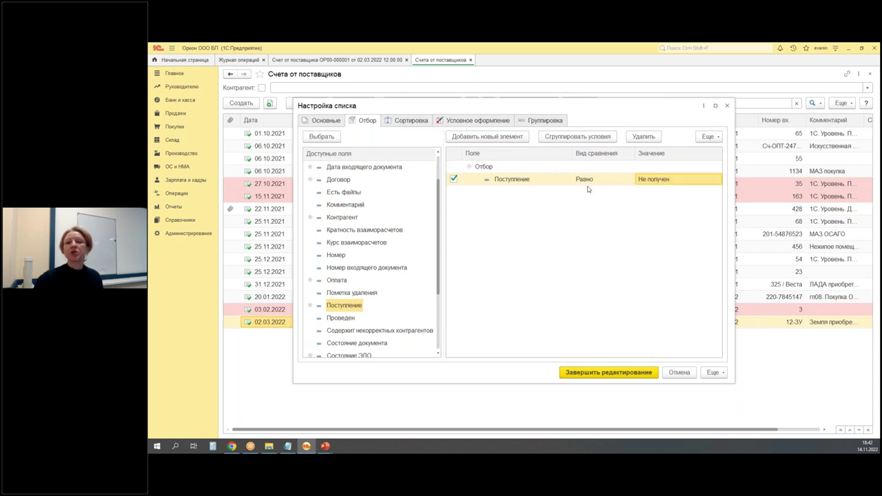
Change the comparison type of the Поступление filter to "В списке"
click(604, 180)
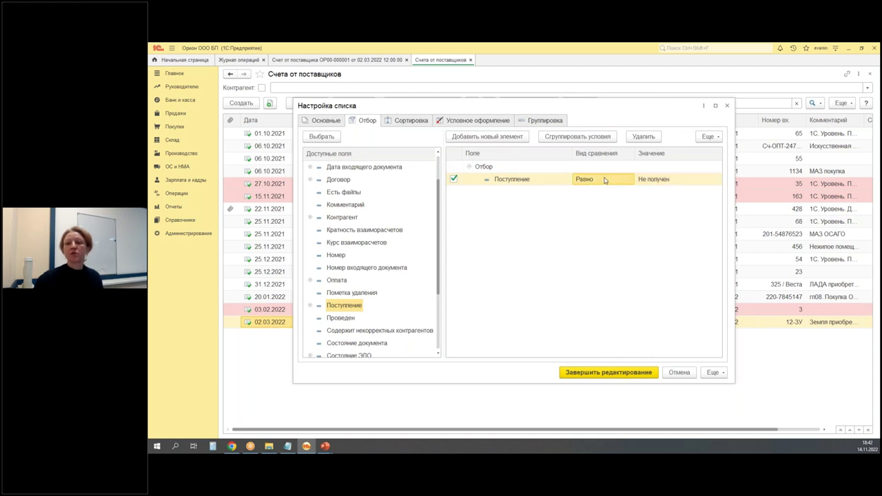
click(605, 181)
click(628, 179)
click(618, 219)
Add "Получен частично" to the value list of the Поступление filter and apply the list settings
click(694, 181)
click(706, 179)
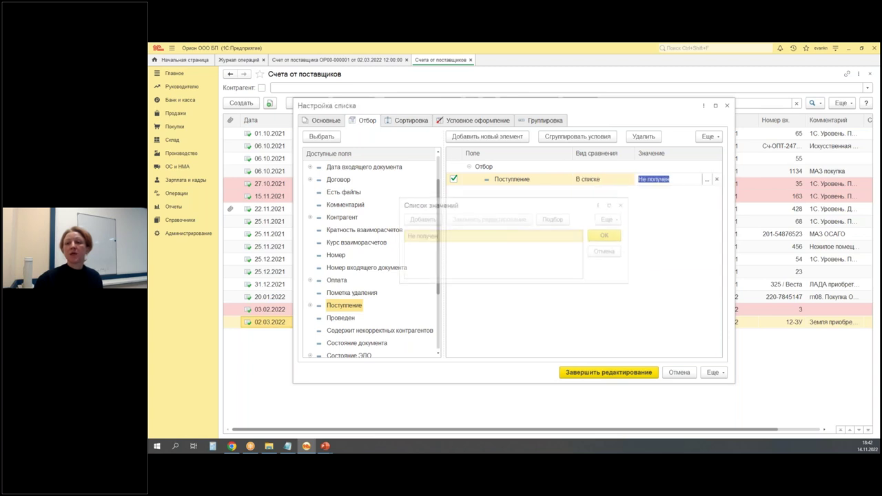
click(431, 219)
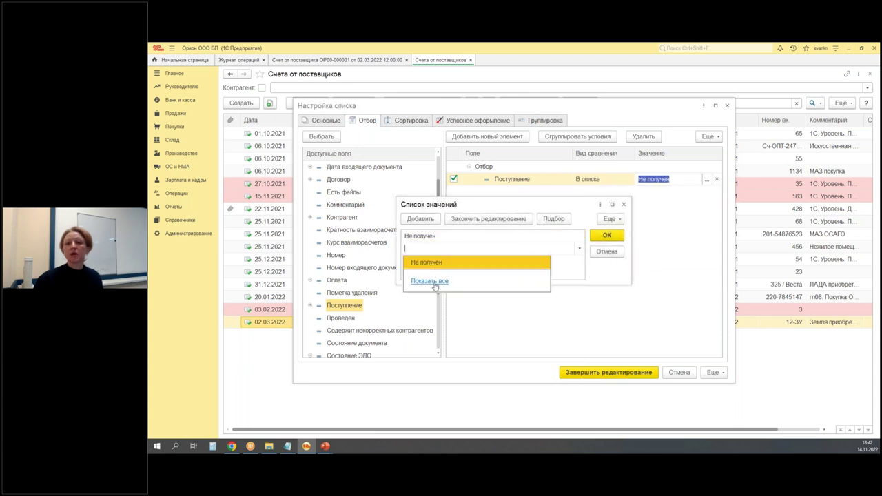
click(435, 284)
click(438, 170)
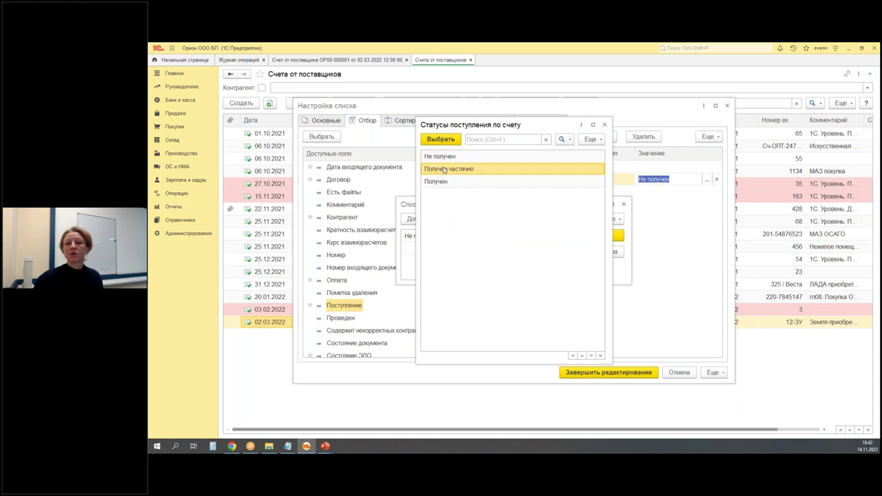
click(440, 140)
click(604, 234)
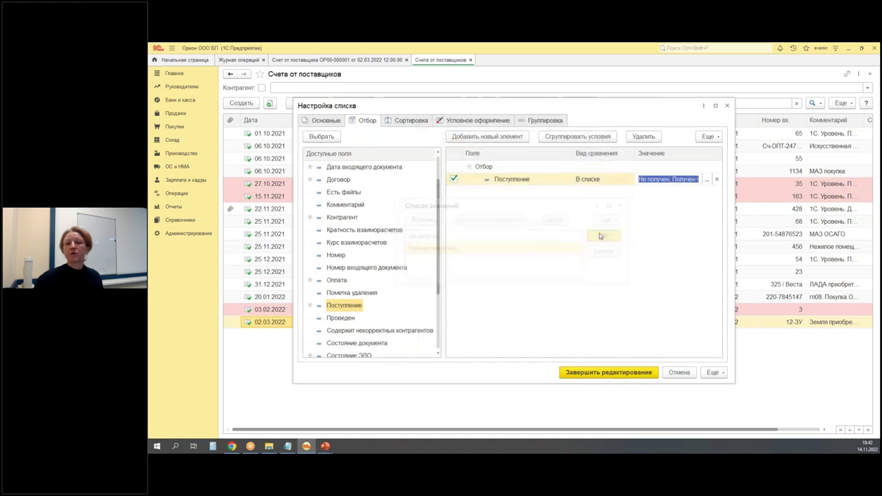
click(605, 373)
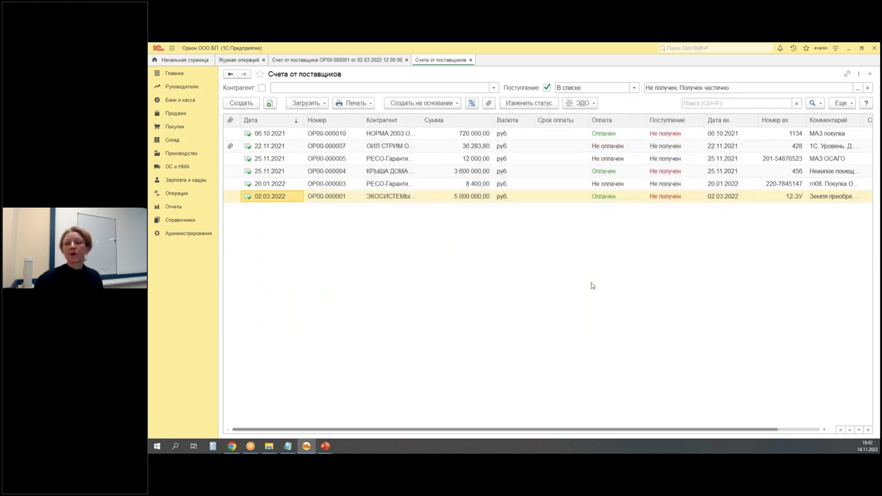
Return to the ЭКОСИСТЕМЫ ООО invoice, examine the item card of the land plot "Земельный участок, 600 кв.м." and close the card
key(Return)
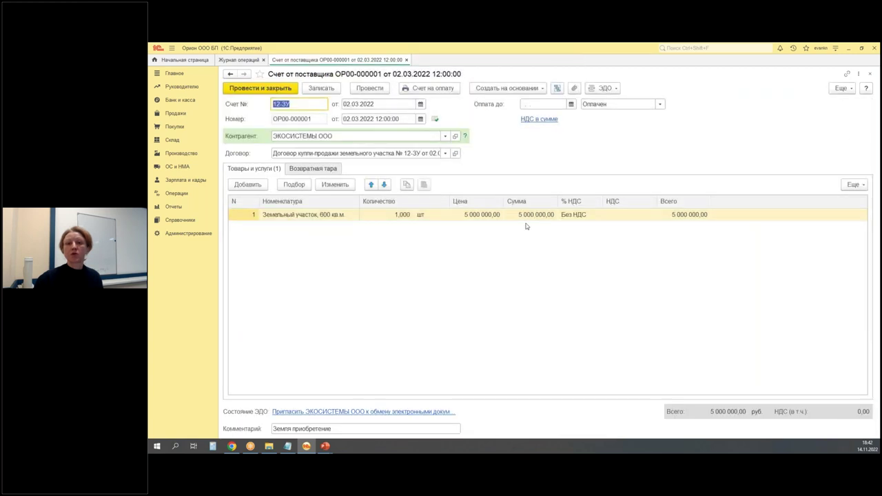
double_click(290, 217)
click(354, 214)
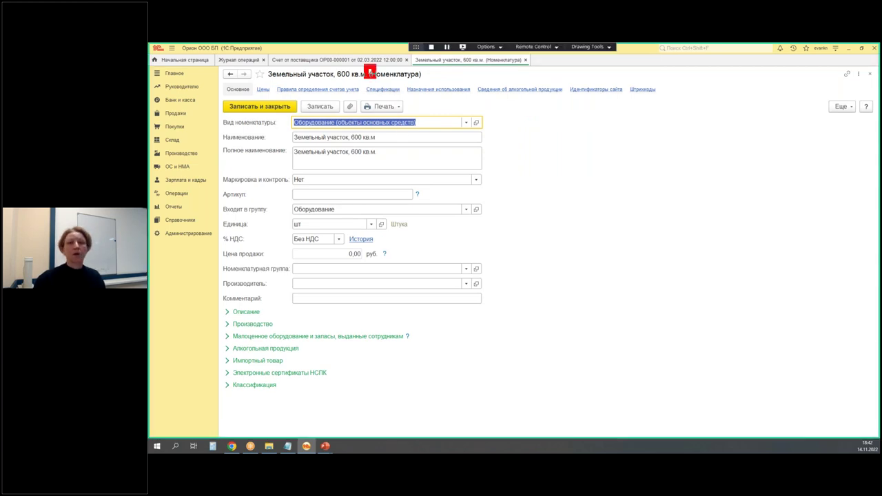
drag(365, 66, 425, 85)
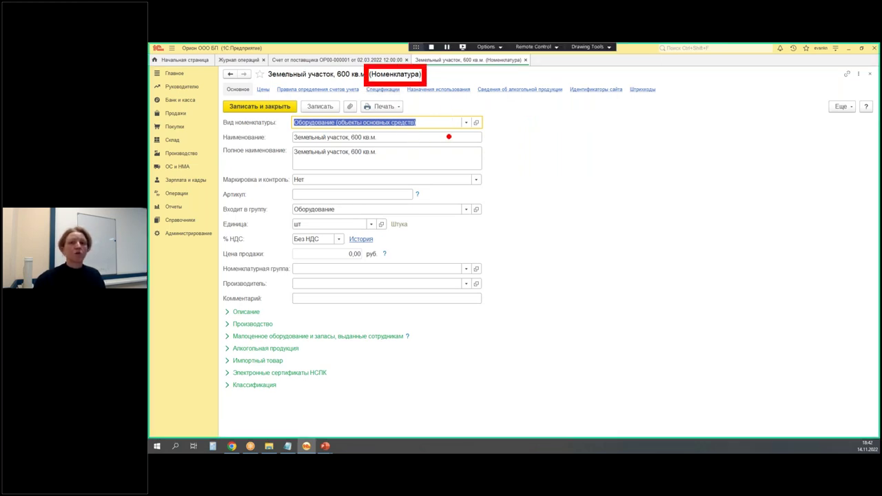
click(525, 60)
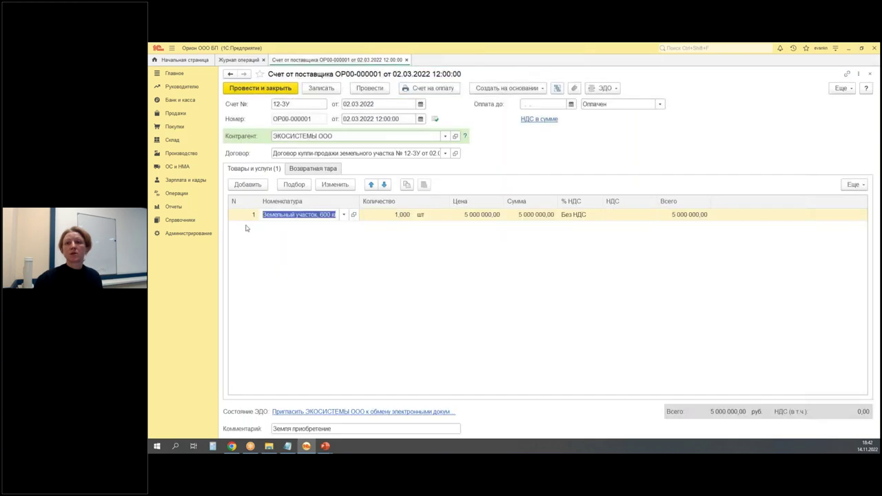
key(Escape)
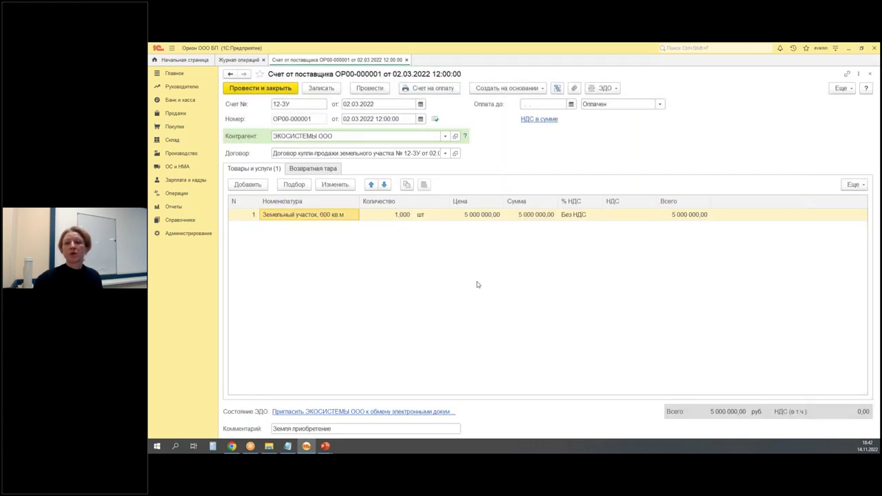
Close the supplier invoice and look through the document types that can be created from it, including Платежное поручение, without creating one
click(407, 60)
key(Down)
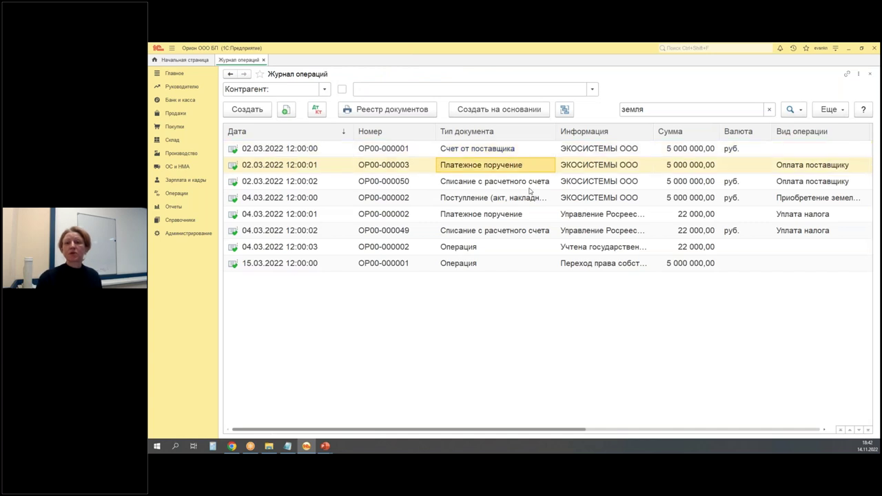
key(Up)
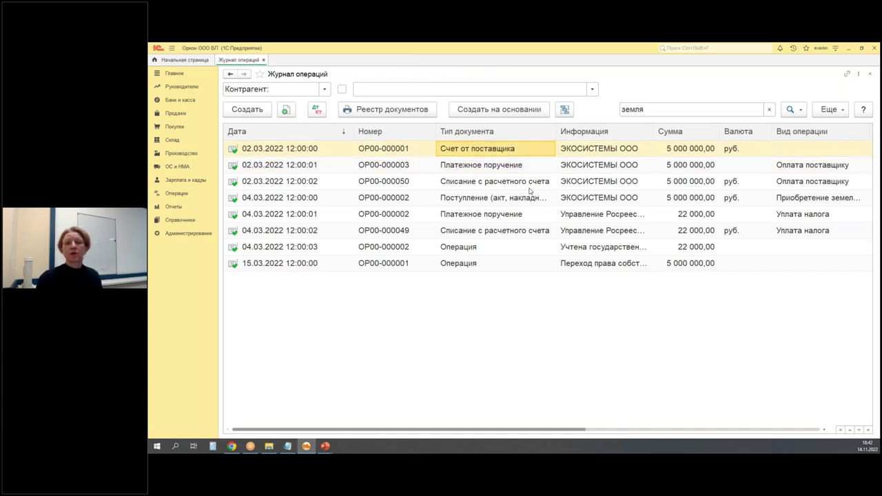
click(481, 113)
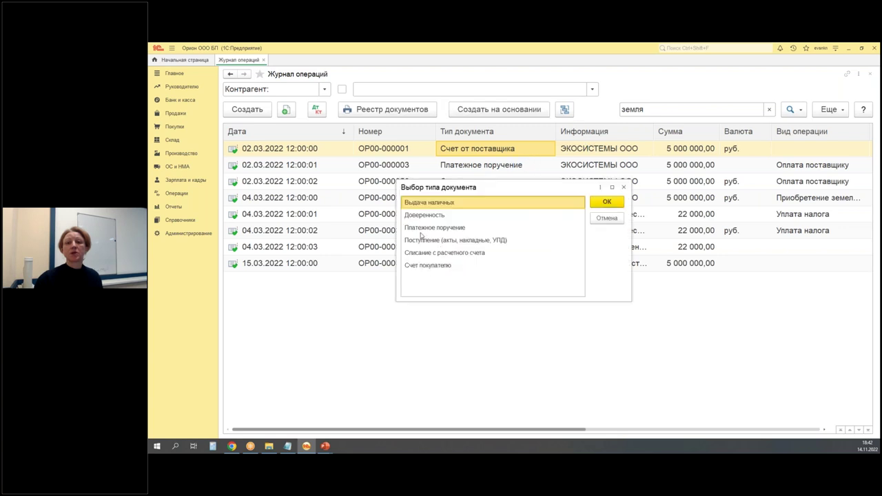
click(423, 230)
click(623, 186)
Open the payment order (Платежное поручение) to ЭКОСИСТЕМЫ ООО from the journal, review its payment details and close it
click(499, 167)
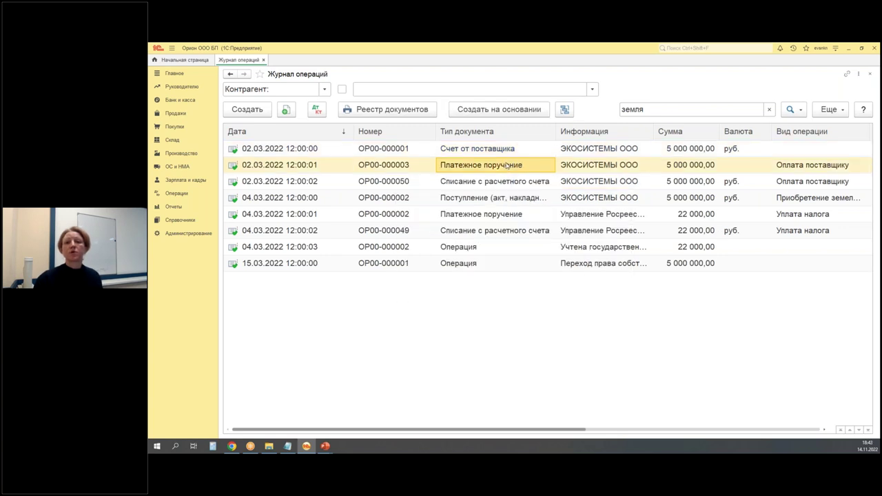
double_click(498, 167)
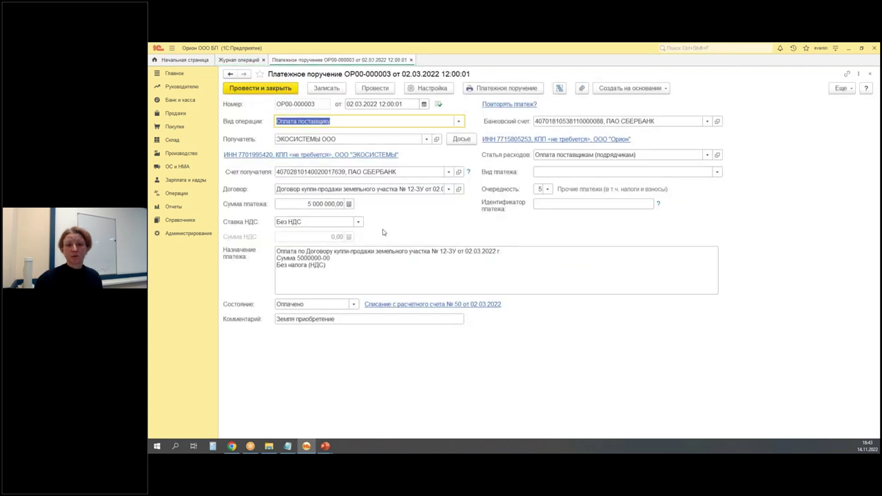
click(410, 60)
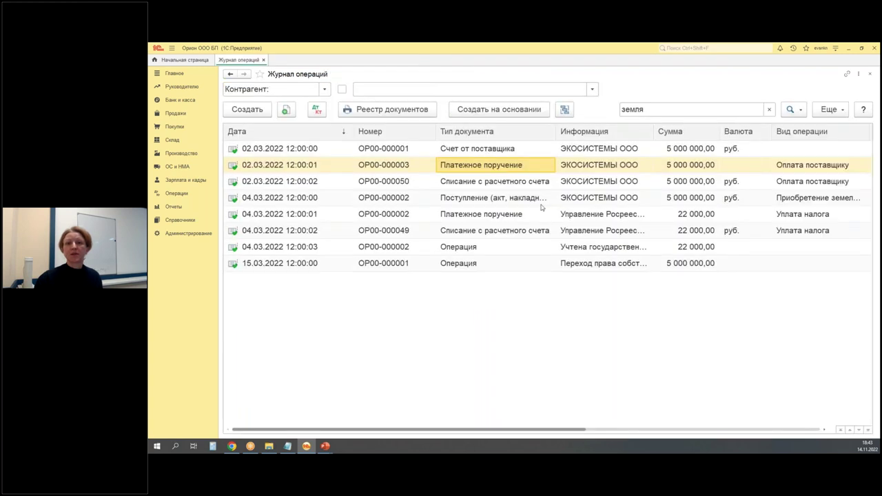
Open the bank write-off (Списание с расчетного счета) to ЭКОСИСТЕМЫ ООО and check its amount and the contract and invoice it refers to
click(493, 182)
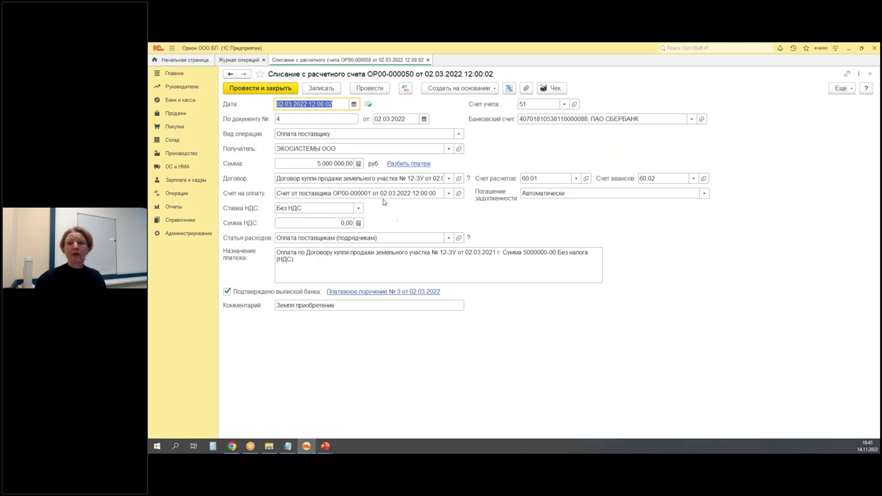
drag(337, 145, 355, 137)
drag(358, 173, 376, 164)
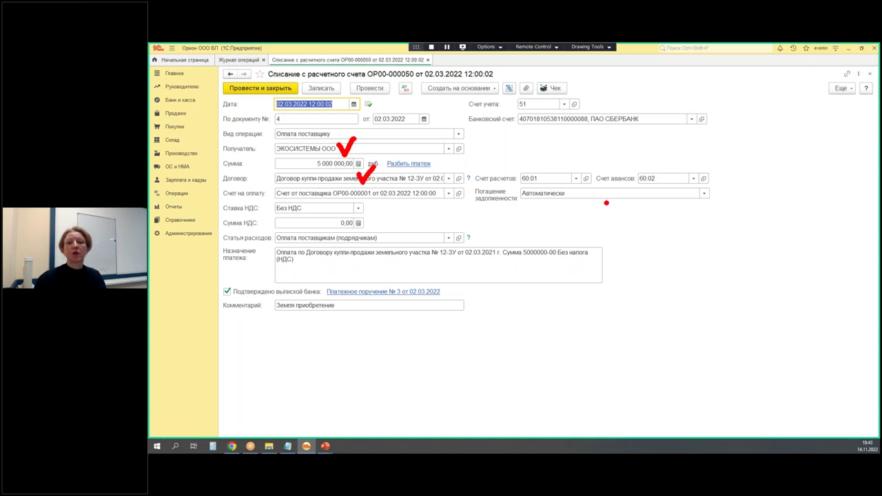
Check the settlement accounts and accounting entries of the bank write-off to ЭКОСИСТЕМЫ ООО, and return to the operations journal
drag(528, 180, 533, 170)
key(alt+s)
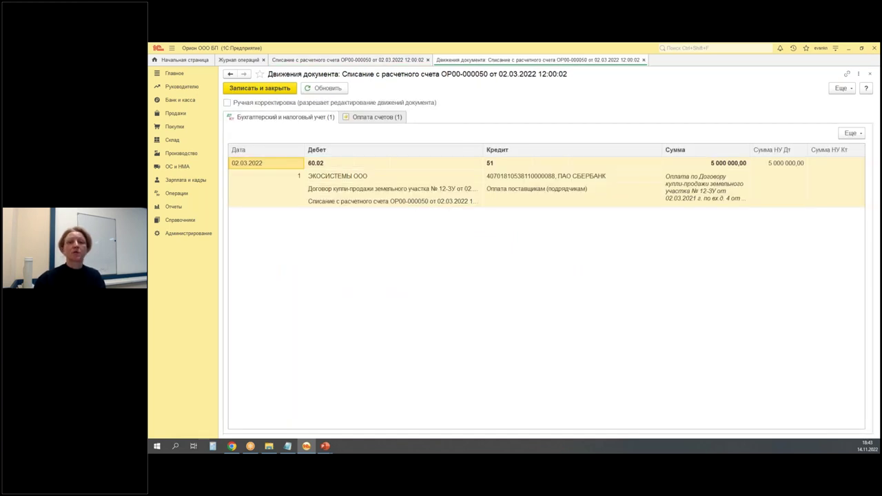
key(Escape)
key(Escape)
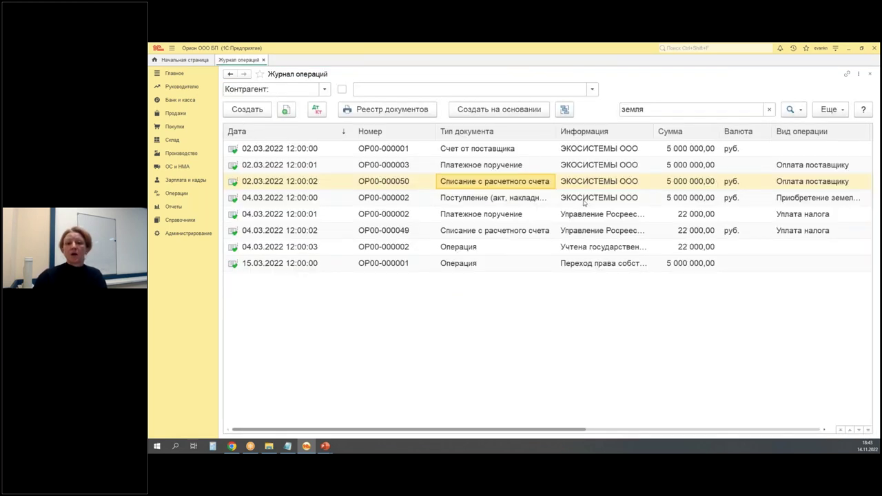
Widen the journal's document type column and open the Поступление (акт, накладная, УПД) from ЭКОСИСТЕМЫ ООО dated 04.03.2022
key(Down)
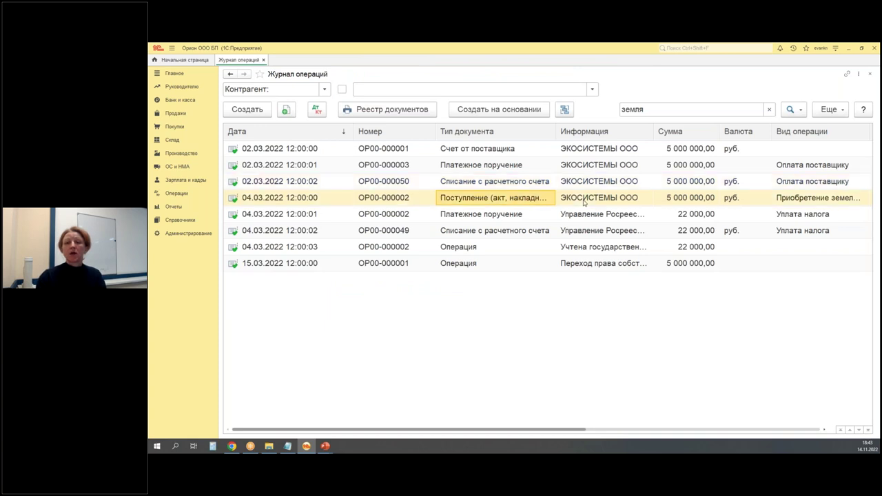
drag(557, 128, 592, 129)
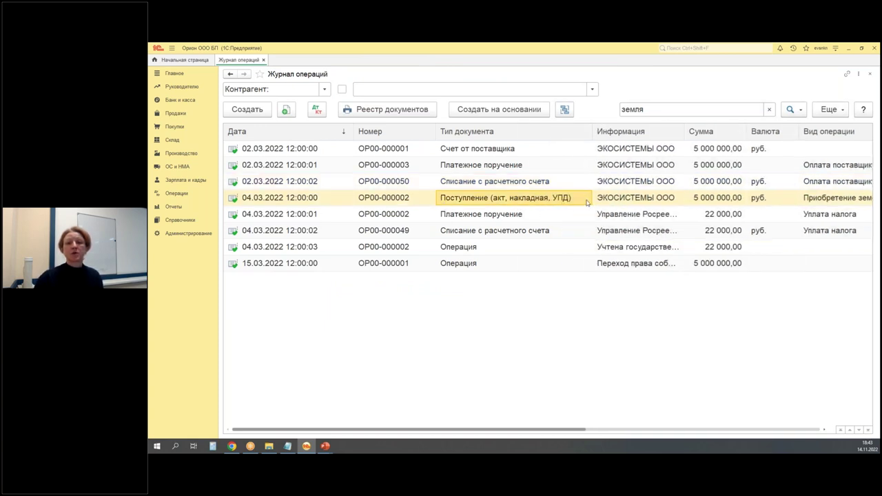
double_click(531, 204)
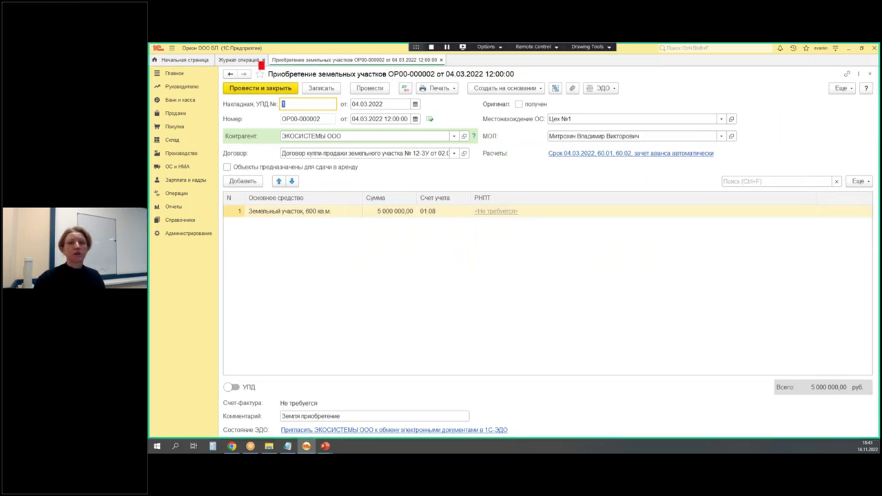
drag(261, 62, 393, 86)
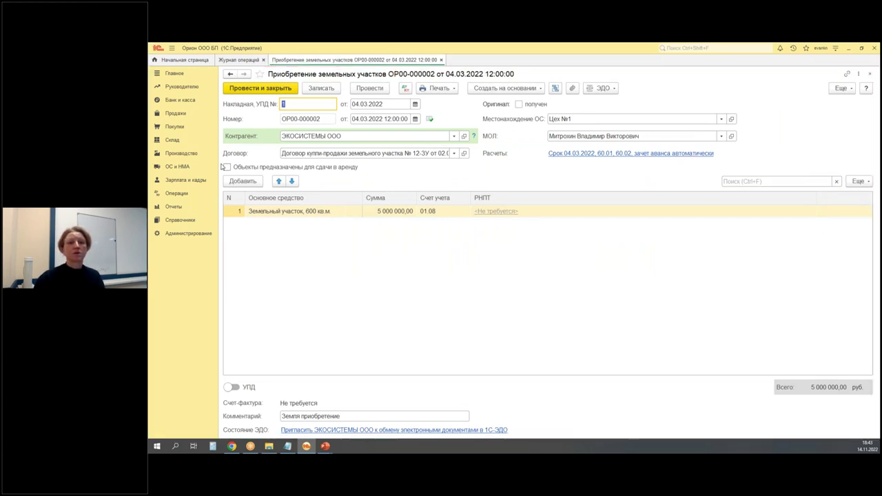
Look through the ОС и НМА section for the fixed asset receipt documents, including Приобретение земельных участков, and return to the open document
click(178, 168)
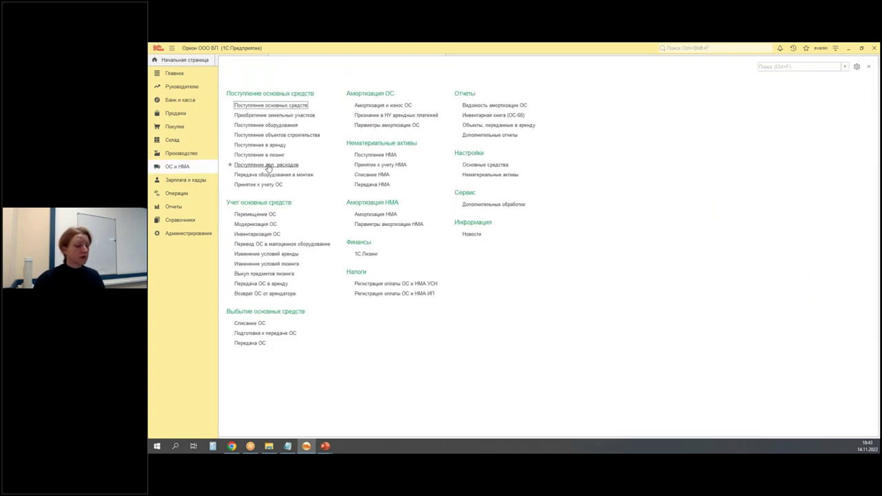
drag(232, 105, 312, 98)
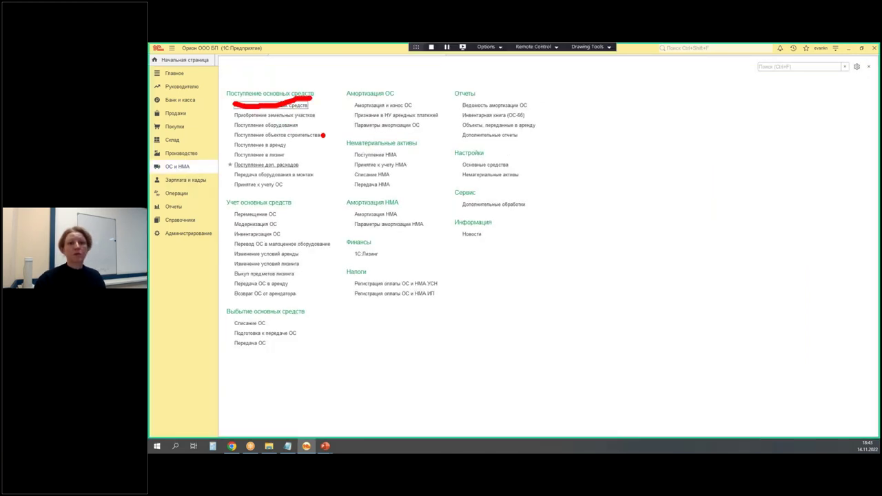
mouse_move(221, 110)
mouse_down()
mouse_move(238, 125)
mouse_move(318, 126)
mouse_up()
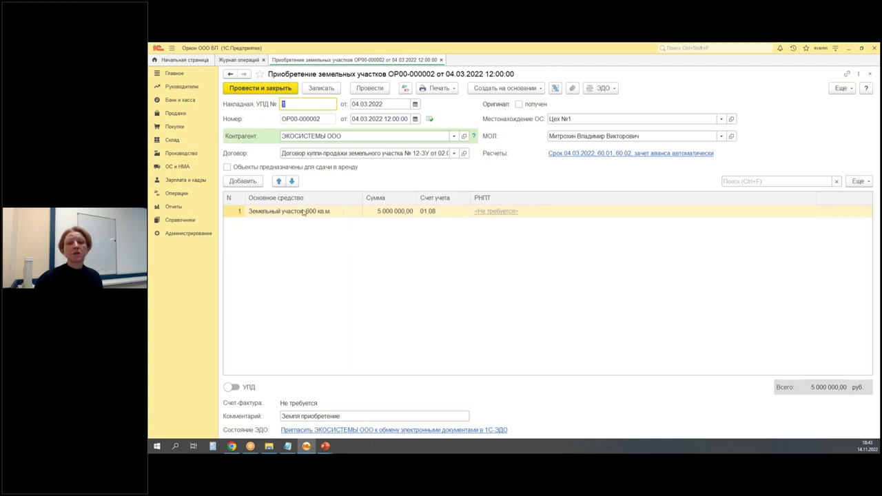
Open the fixed asset card of the land plot, review its accounting group, real estate flag, acceptance date and document, and comment, and close it
click(301, 213)
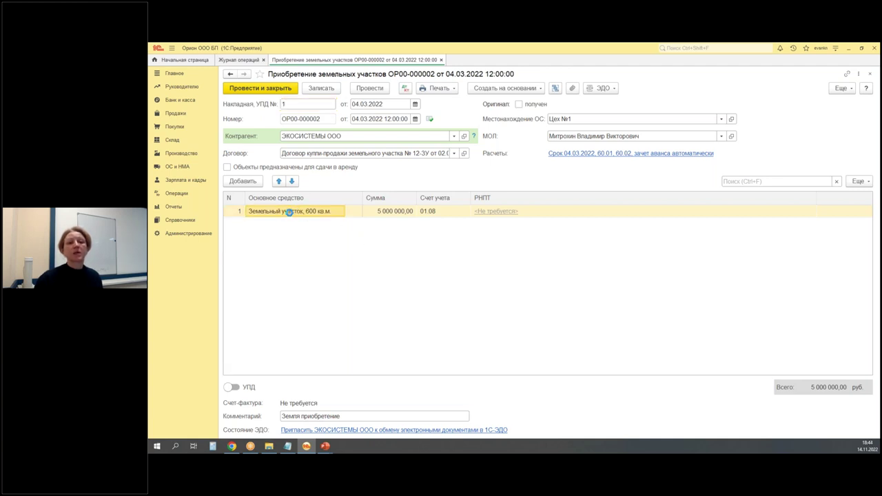
click(296, 211)
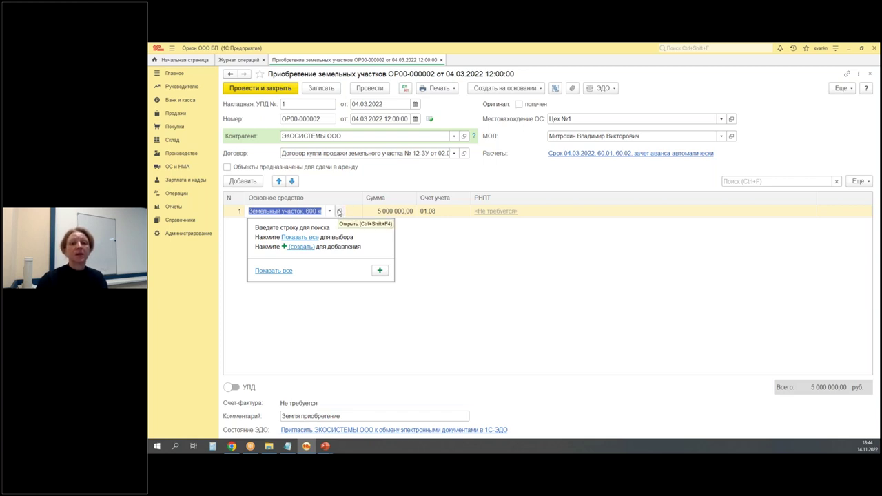
click(341, 213)
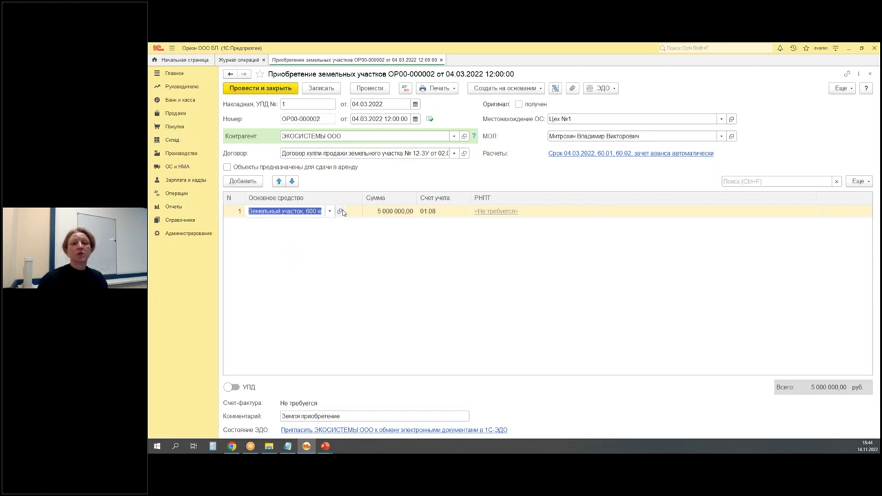
click(340, 212)
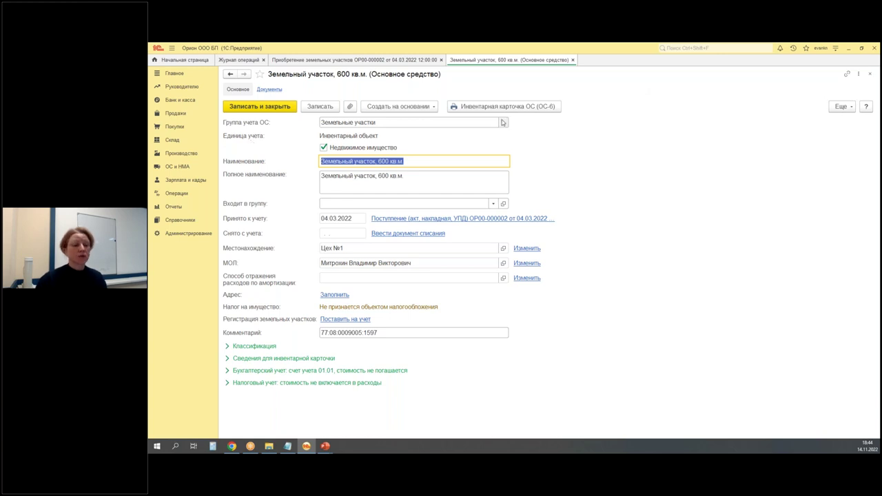
drag(389, 116, 410, 109)
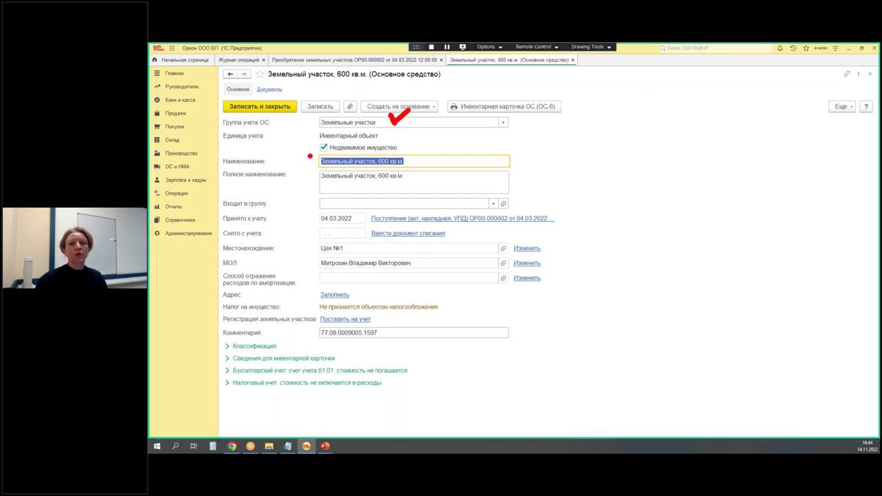
drag(309, 146, 319, 137)
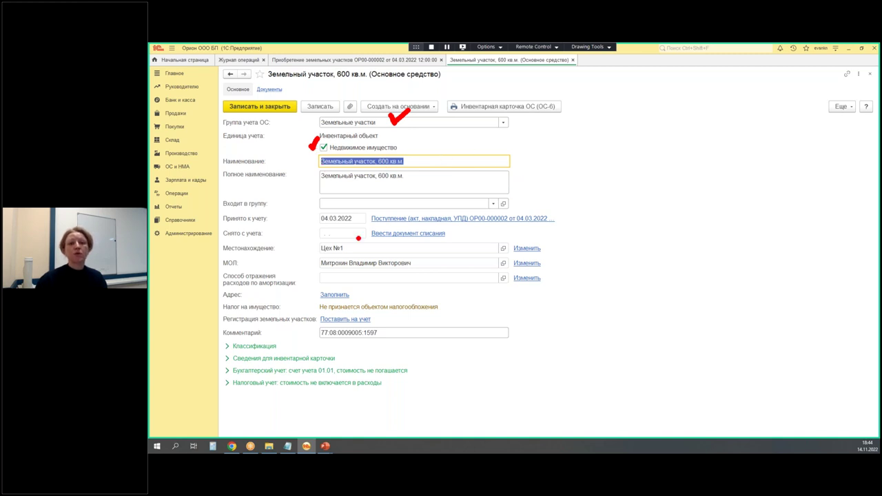
drag(317, 225, 361, 225)
mouse_move(564, 194)
mouse_down()
mouse_move(543, 216)
mouse_move(570, 217)
mouse_up()
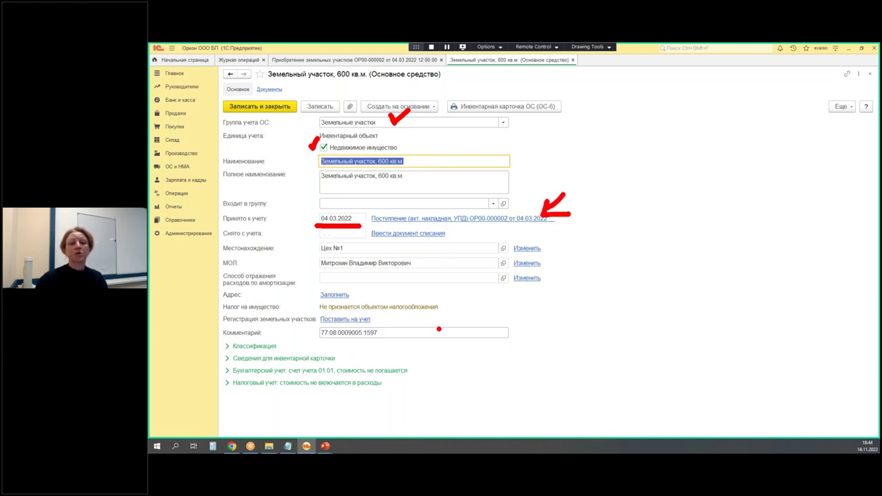
mouse_move(365, 348)
mouse_down()
mouse_move(433, 330)
mouse_move(301, 327)
mouse_up()
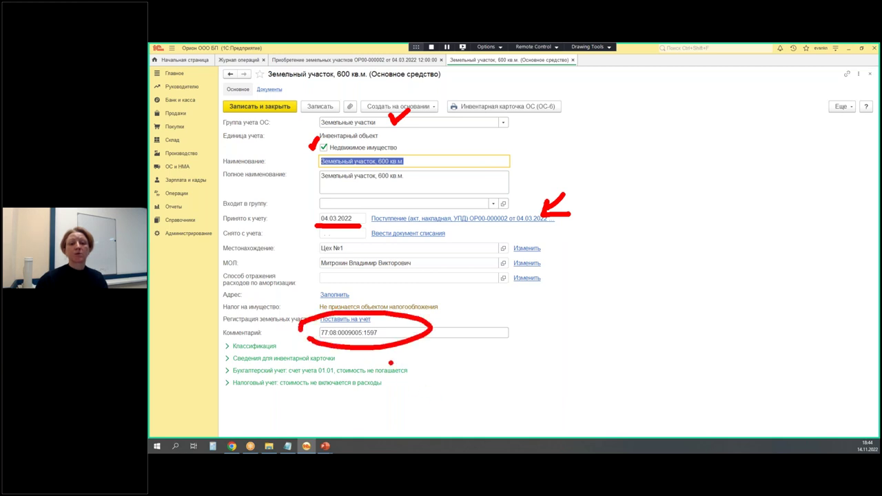
key(Escape)
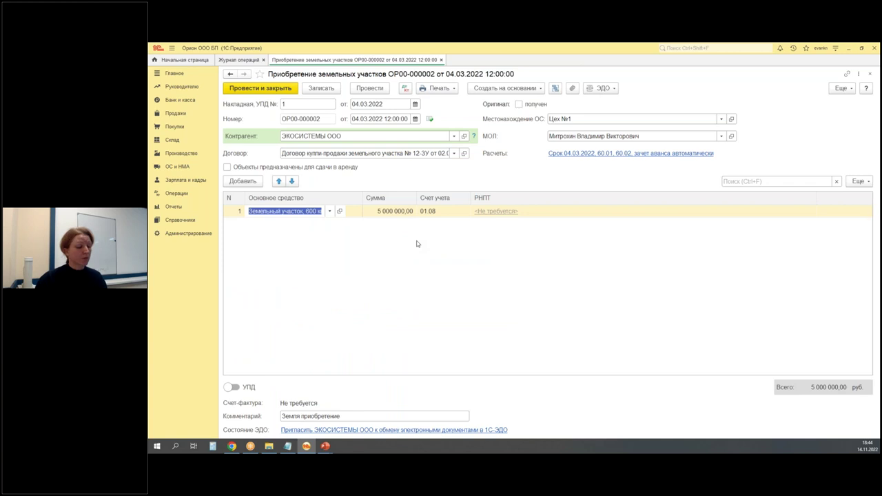
Examine the accounting account 01.08 assigned to the land plot by opening its account card, and close the card
mouse_move(416, 206)
mouse_down()
mouse_move(459, 223)
mouse_move(425, 273)
mouse_up()
mouse_move(428, 231)
mouse_down()
mouse_move(420, 245)
mouse_move(438, 244)
mouse_up()
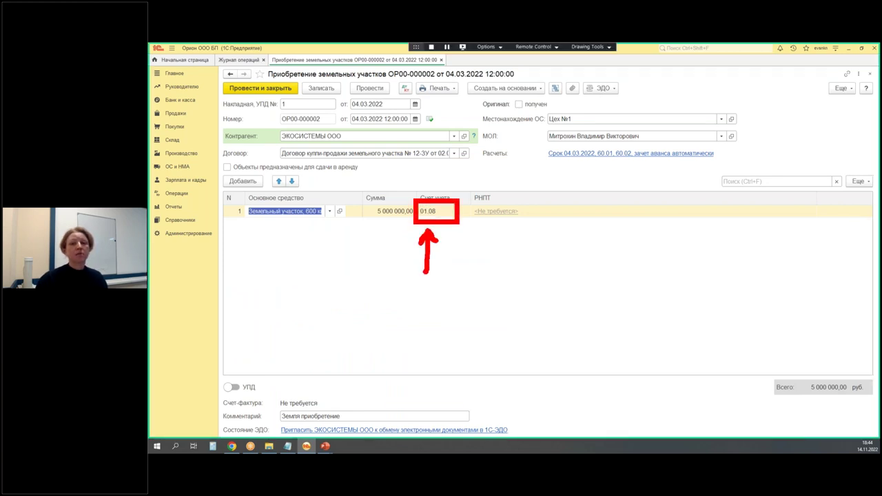
click(444, 211)
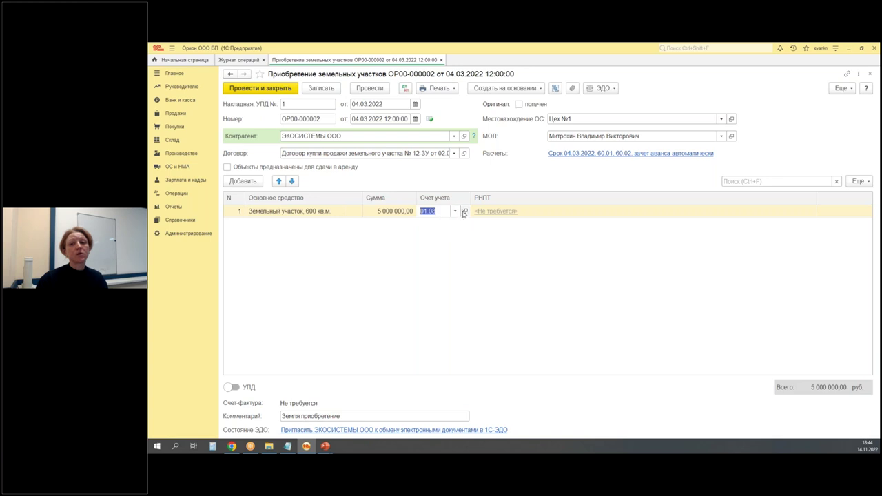
click(465, 212)
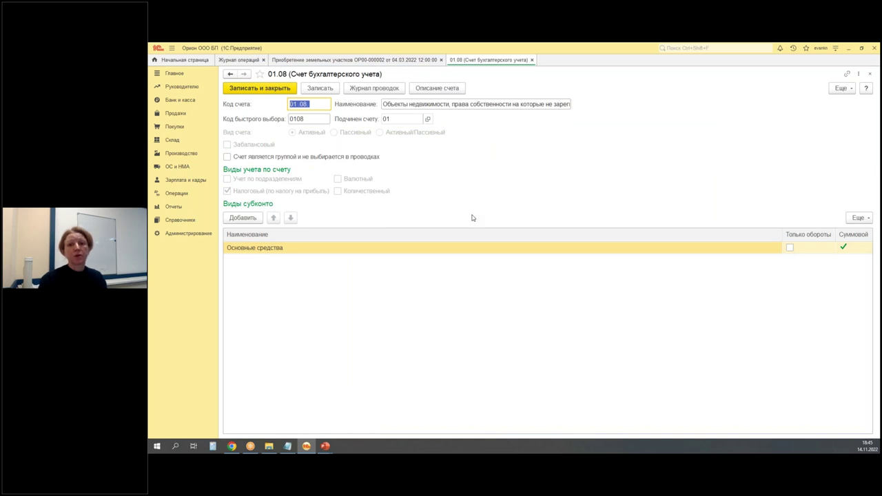
key(Escape)
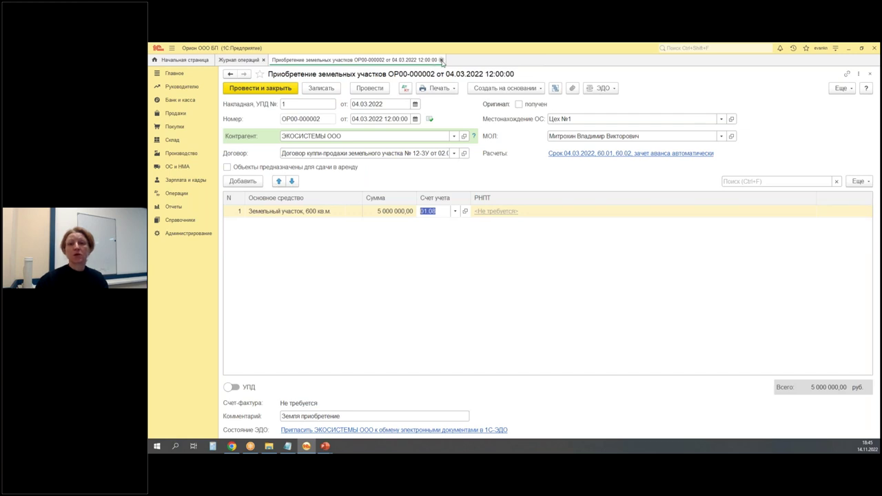
Review the accounting entries of the land plot receipt across accounts 60.01, 60.02, 08.01.2 and 01.08, and close the entries and document
click(405, 89)
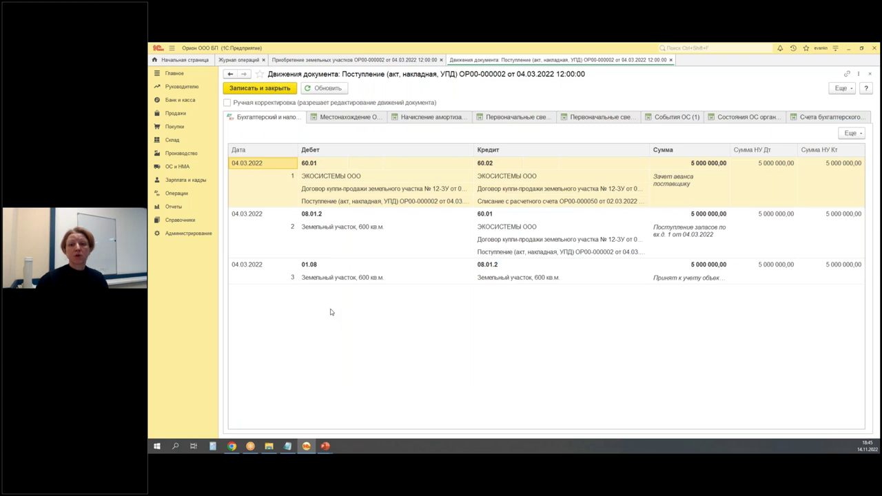
mouse_move(283, 249)
mouse_down()
mouse_move(498, 295)
mouse_move(567, 295)
mouse_up()
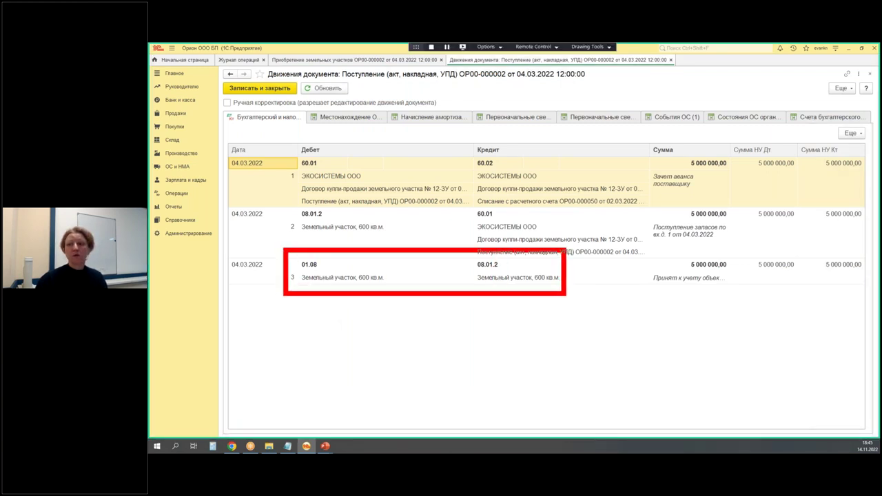
mouse_move(471, 250)
mouse_down()
mouse_move(496, 276)
mouse_move(460, 285)
mouse_up()
drag(279, 202, 315, 220)
drag(324, 201, 282, 228)
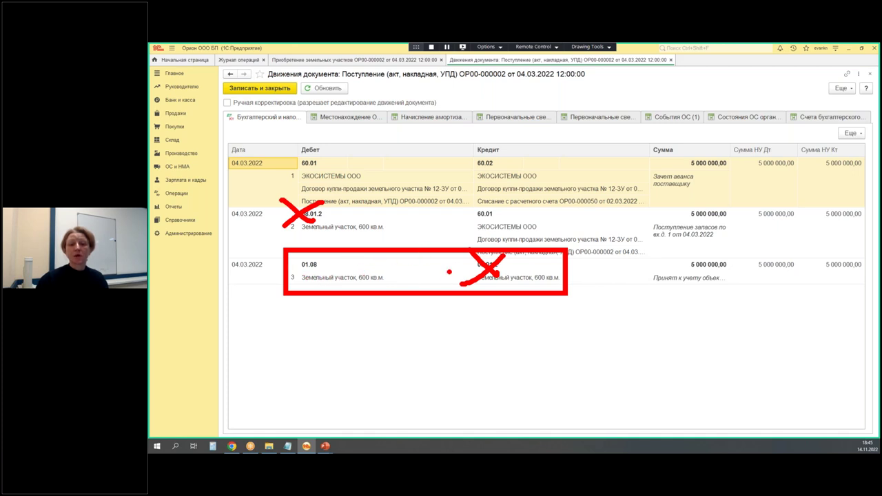
mouse_move(467, 221)
mouse_down()
mouse_move(475, 225)
mouse_move(460, 216)
mouse_up()
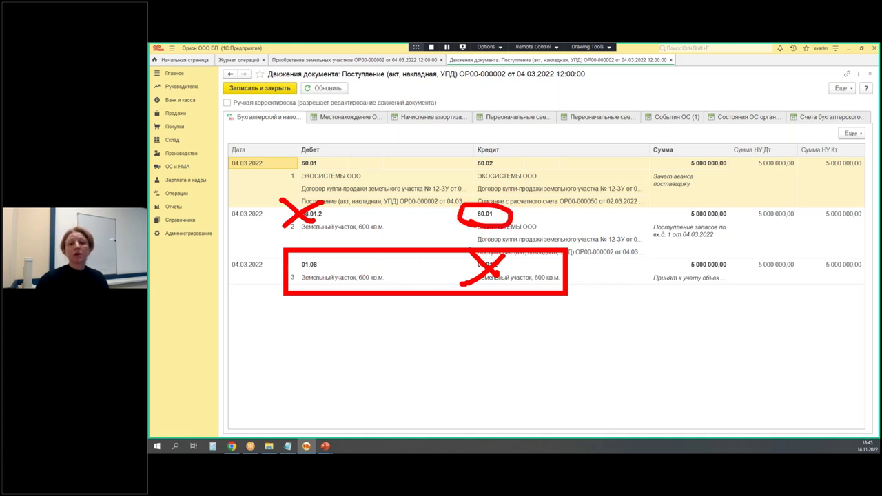
drag(419, 165, 452, 164)
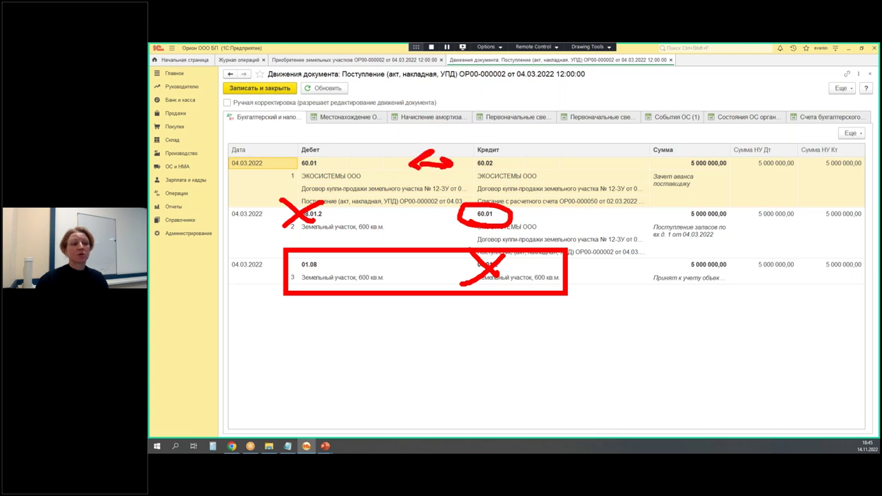
key(Escape)
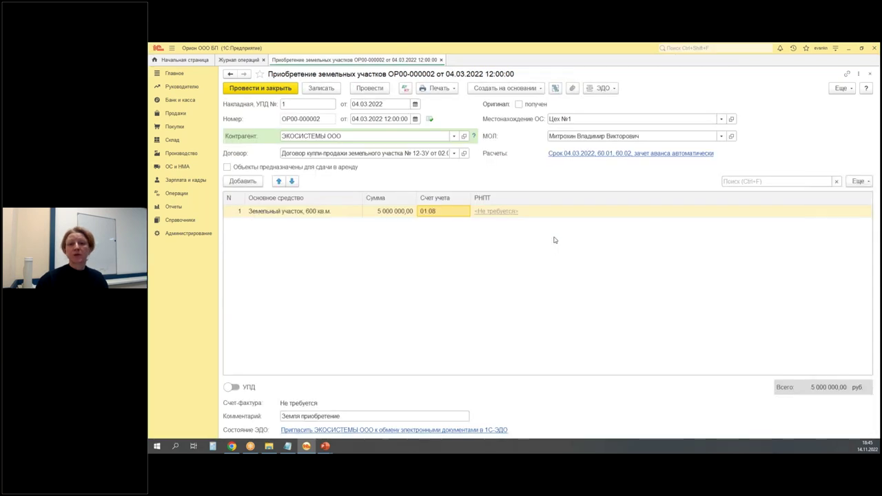
key(Escape)
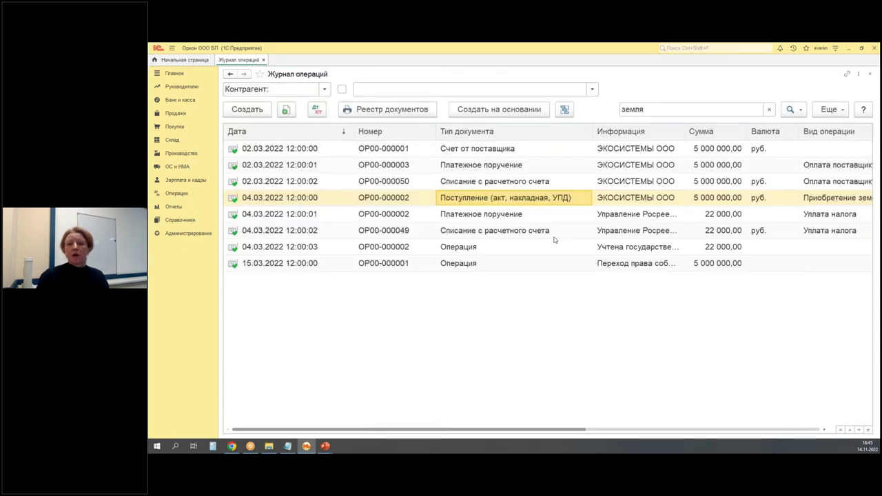
Open the tax payment order to Управление Росреестра from the journal, check its budget classification details and close it
key(Down)
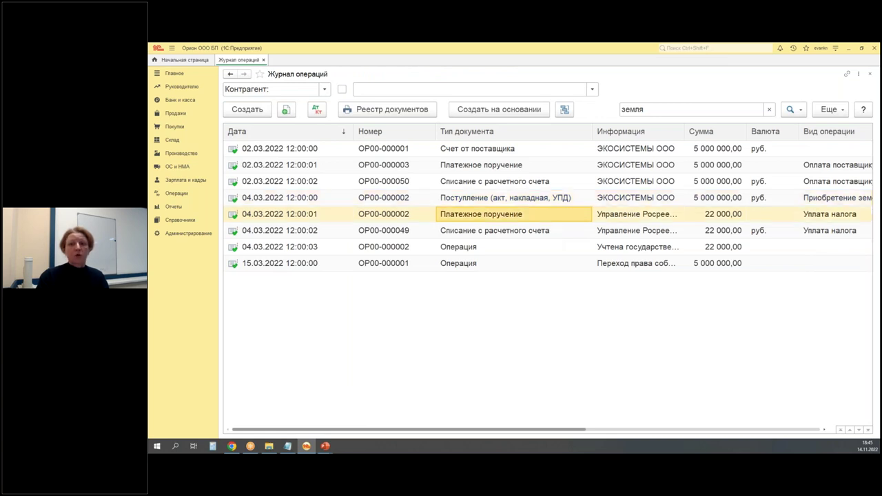
double_click(526, 216)
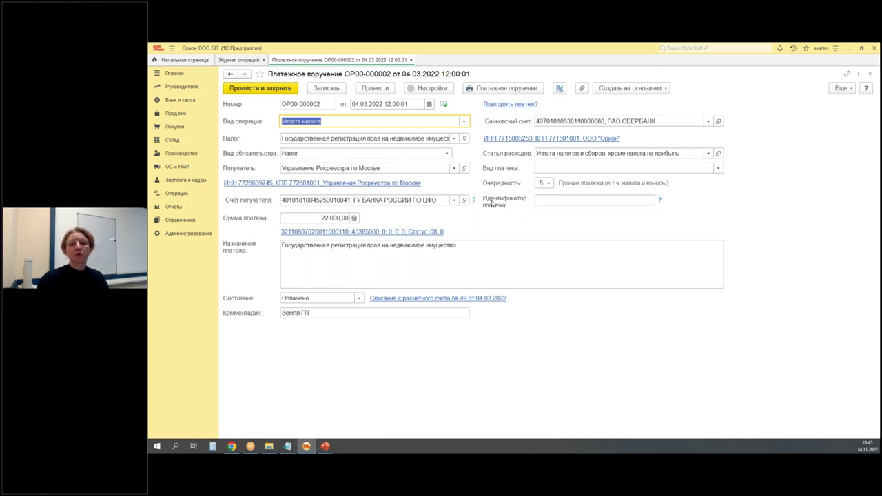
mouse_move(269, 220)
mouse_down()
mouse_move(295, 244)
mouse_move(458, 243)
mouse_up()
mouse_move(490, 214)
mouse_down()
mouse_move(464, 226)
mouse_move(472, 230)
mouse_up()
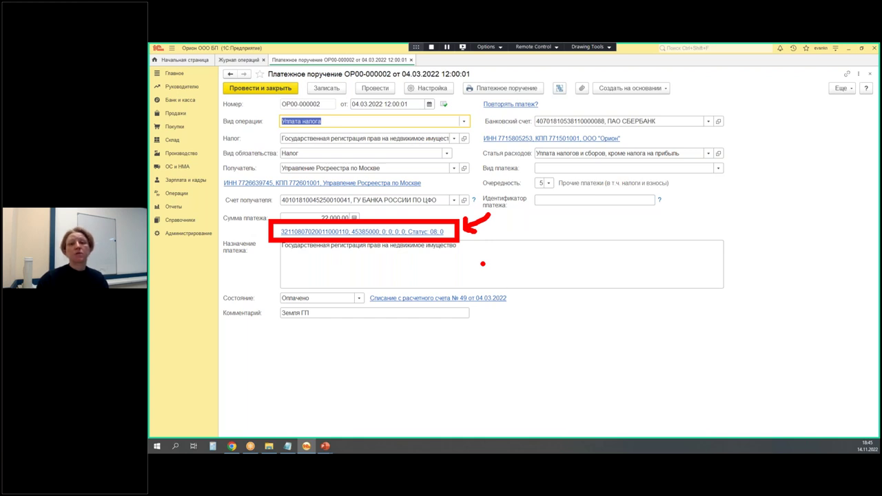
key(Escape)
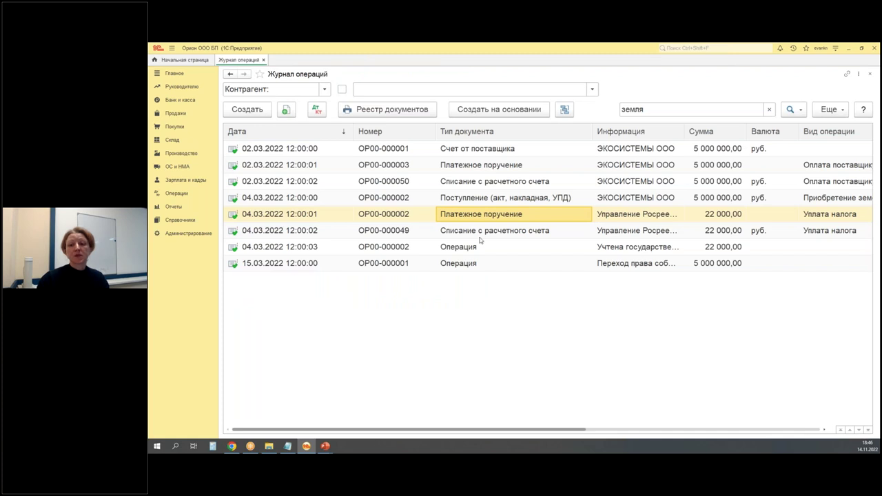
Open the bank write-off to Управление Росреестра from the journal and check its tax settlement account 68.10
double_click(482, 233)
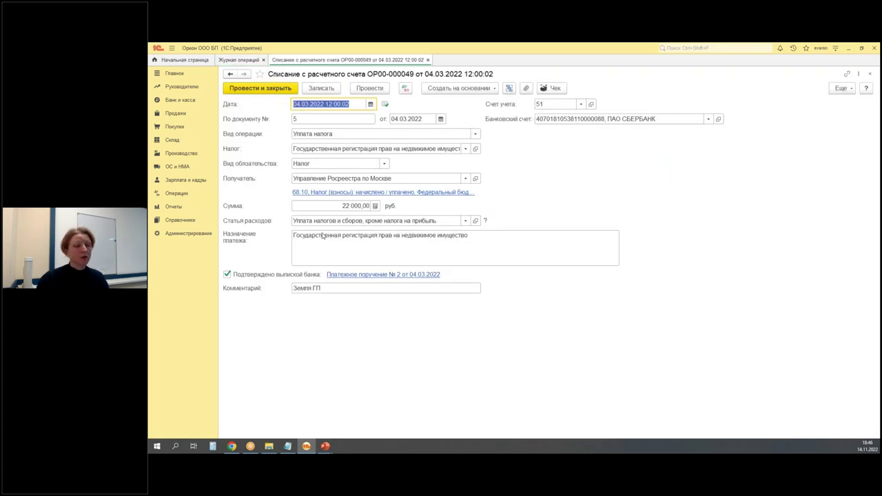
drag(277, 182, 485, 202)
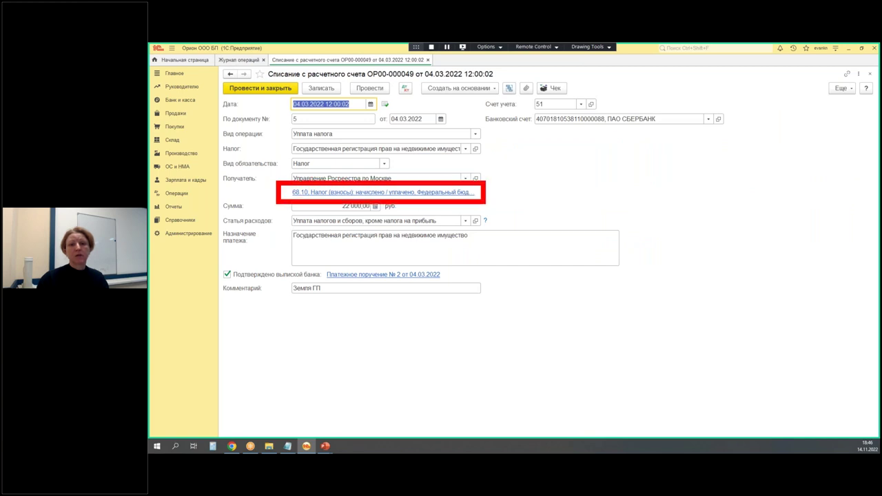
Open the bank write-off's accounting settings, examine the card of debit account 68.10 and close the card
drag(229, 194, 269, 192)
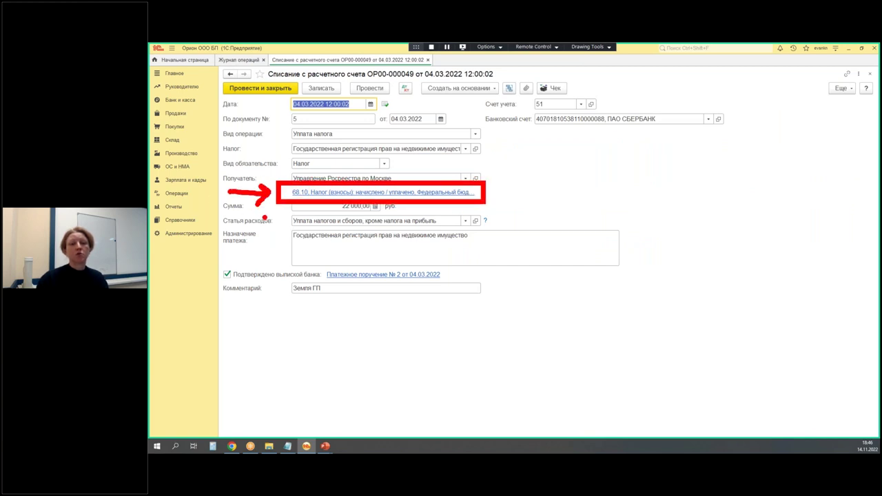
click(314, 193)
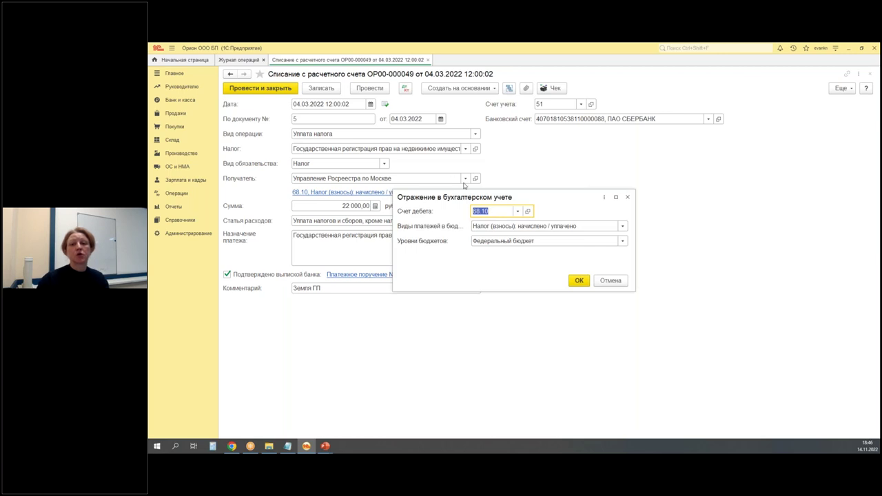
click(528, 211)
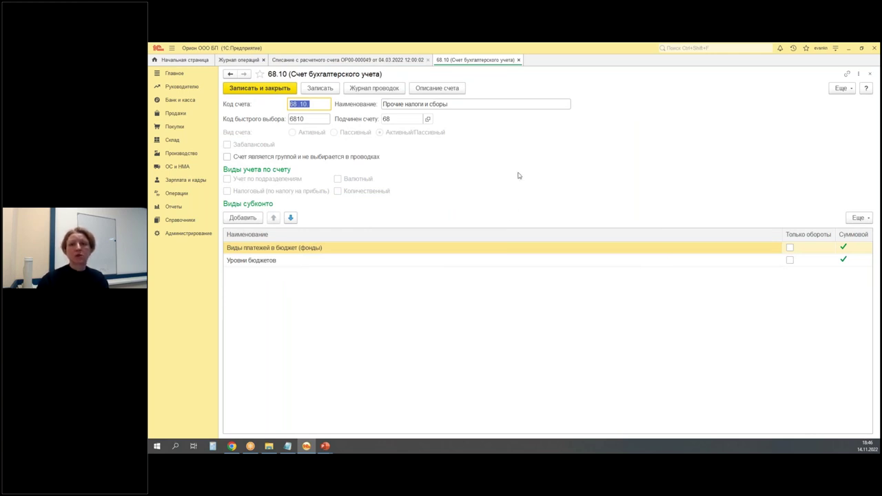
click(519, 61)
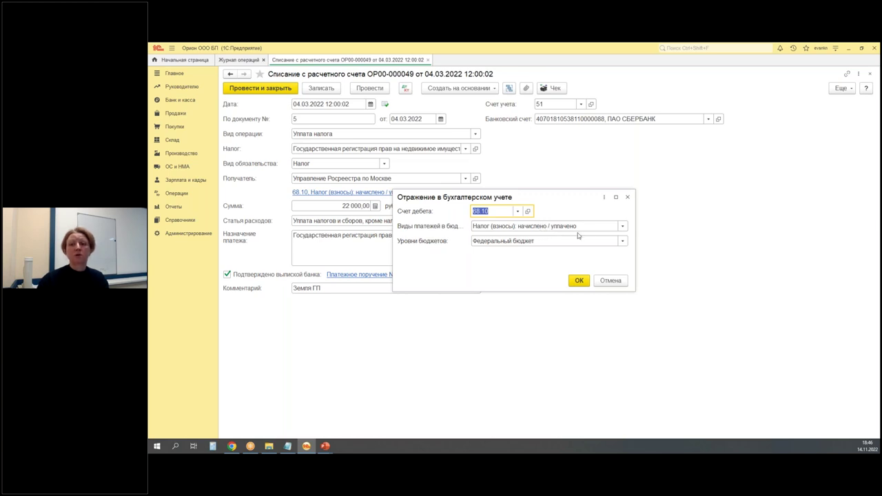
Reselect Федеральный бюджет as the budget level, accept the accounting settings and close the bank write-off without saving
click(622, 241)
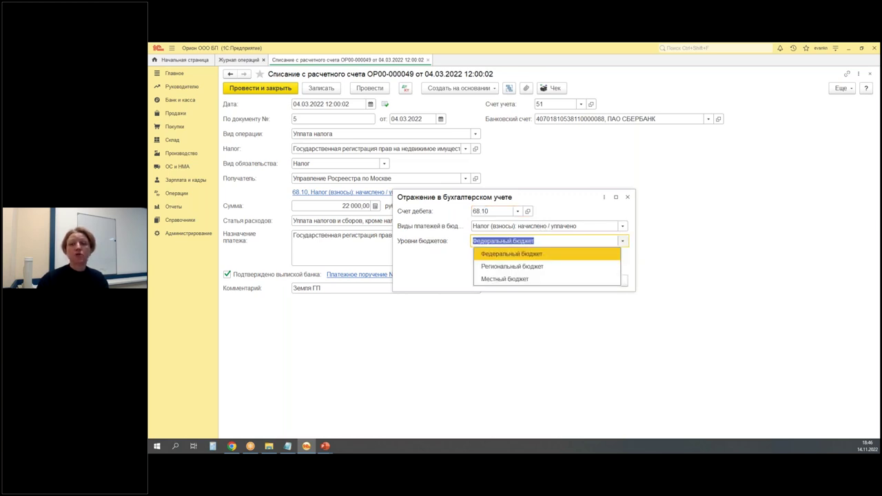
click(526, 256)
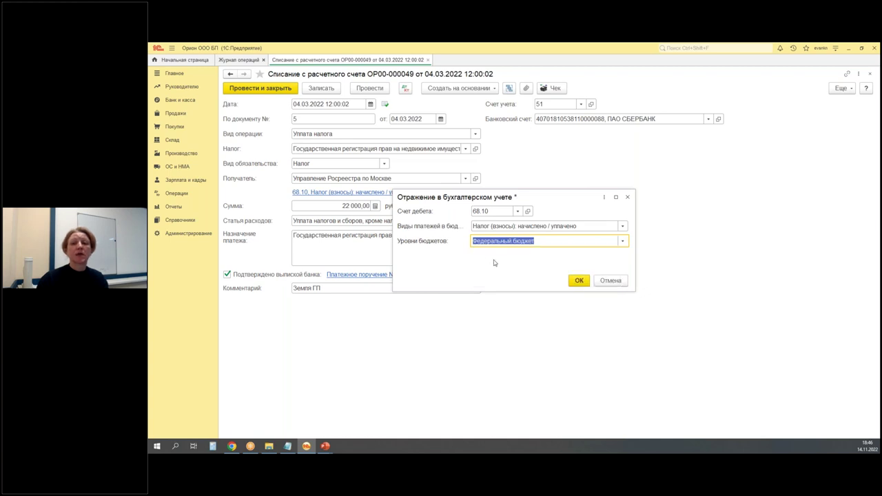
click(580, 280)
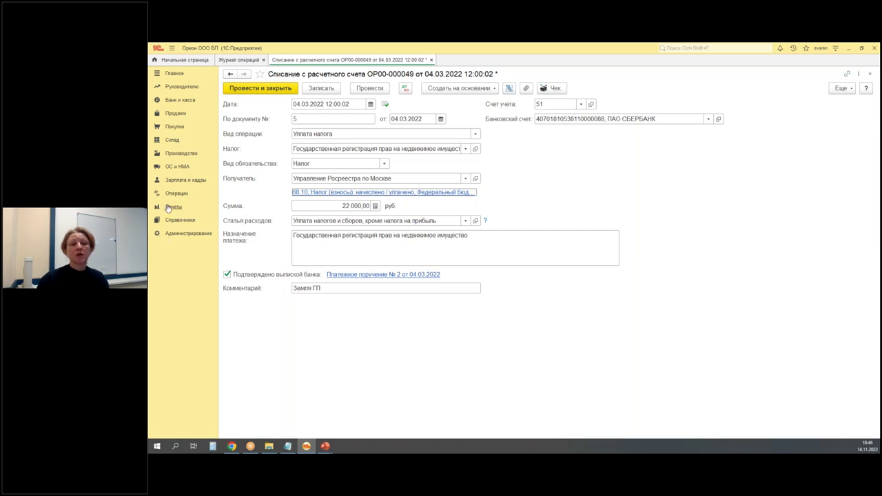
click(432, 61)
click(543, 264)
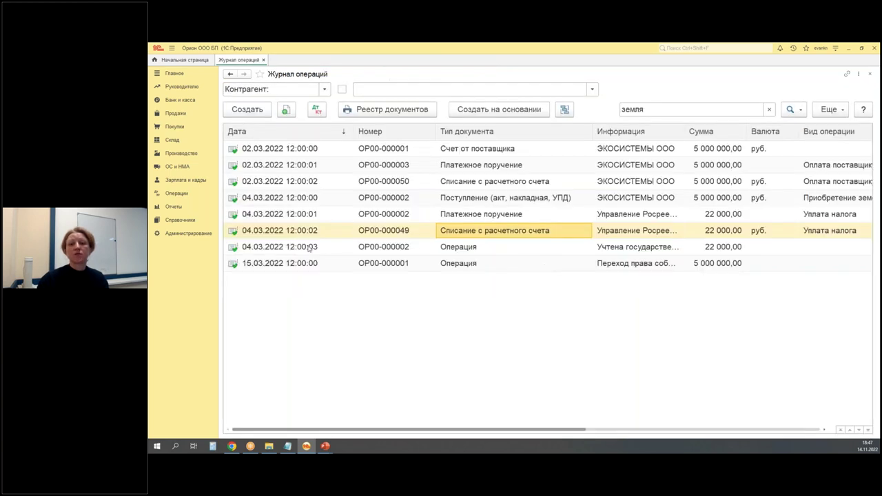
Open the 04.03.2022 manual operation for the state duty, review its 20.01 / 68.10 entry and close it
click(466, 246)
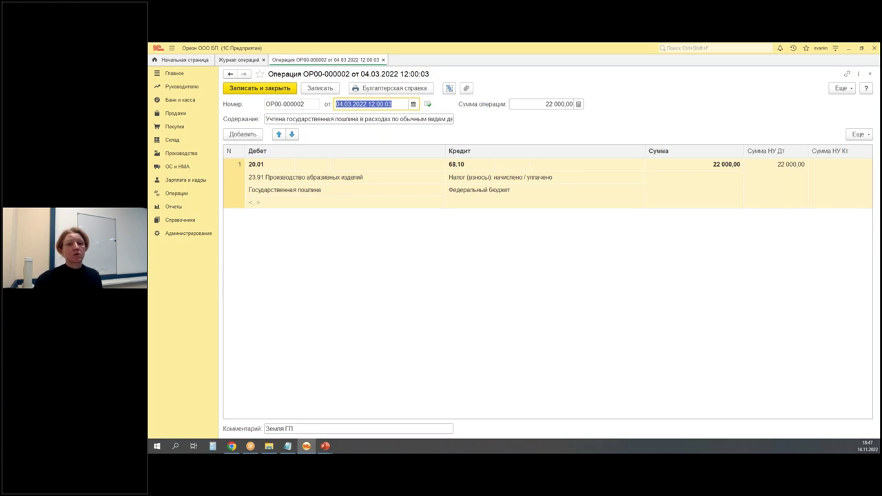
mouse_move(238, 152)
mouse_down()
mouse_move(252, 174)
mouse_move(274, 173)
mouse_up()
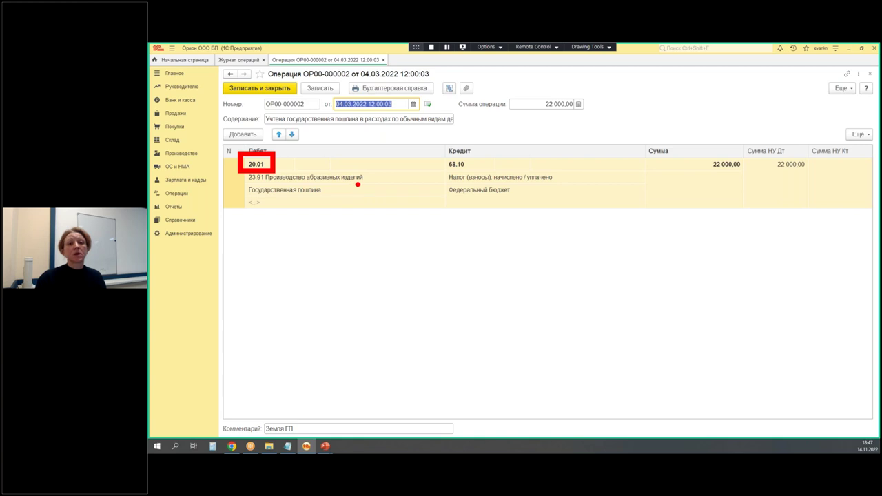
key(Escape)
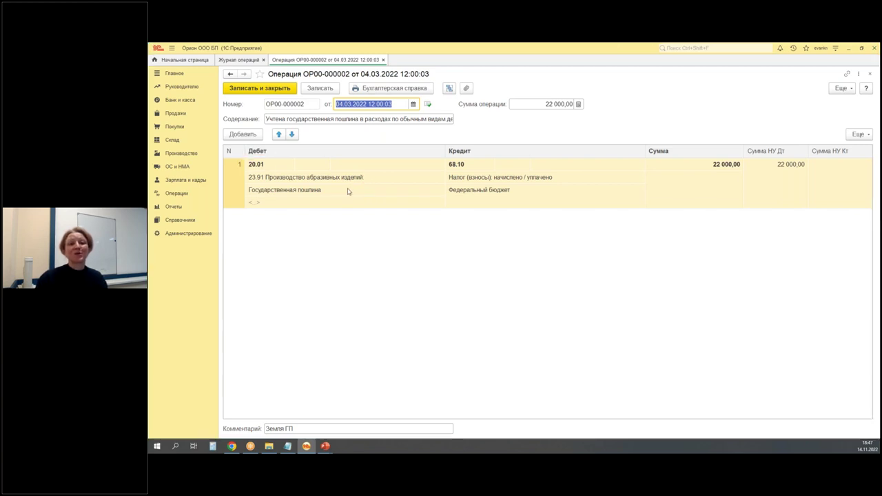
key(Escape)
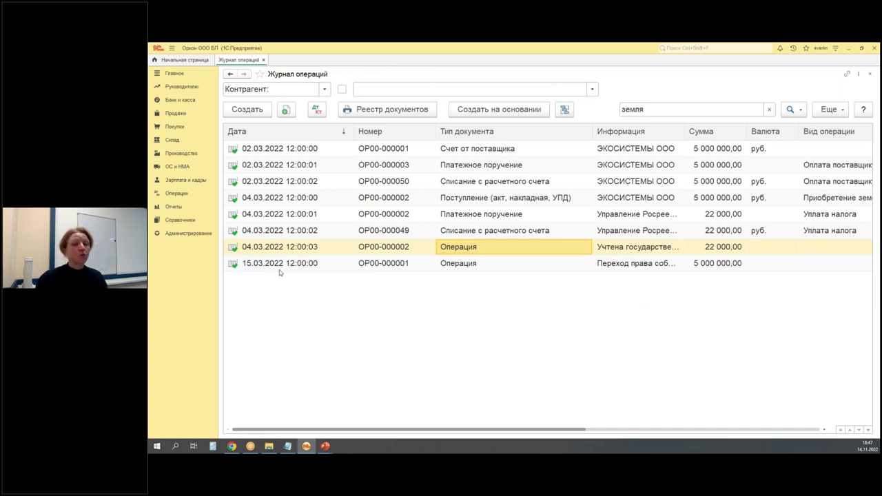
Open the 15.03.2022 manual operation for the land plot's ownership transfer and review its 01.01 / 01.08 entry
mouse_move(223, 252)
mouse_down()
mouse_move(239, 275)
mouse_move(335, 274)
mouse_up()
mouse_move(253, 299)
mouse_down()
mouse_move(270, 290)
mouse_move(264, 316)
mouse_up()
mouse_move(289, 295)
mouse_down()
mouse_move(290, 310)
mouse_move(277, 316)
mouse_up()
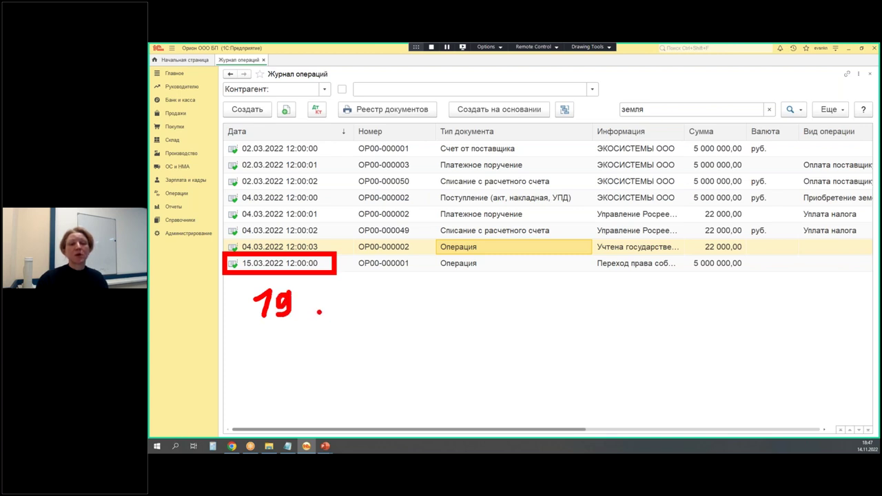
mouse_move(437, 276)
mouse_down()
mouse_move(451, 252)
mouse_move(436, 276)
mouse_up()
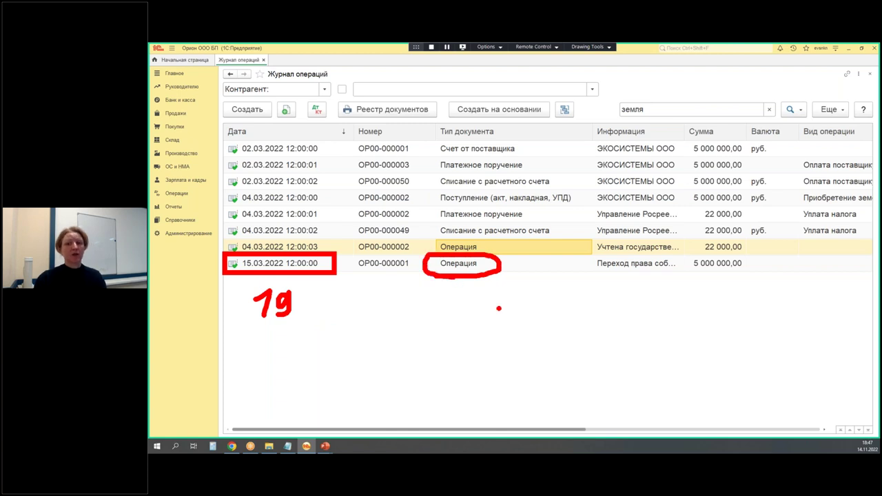
double_click(458, 263)
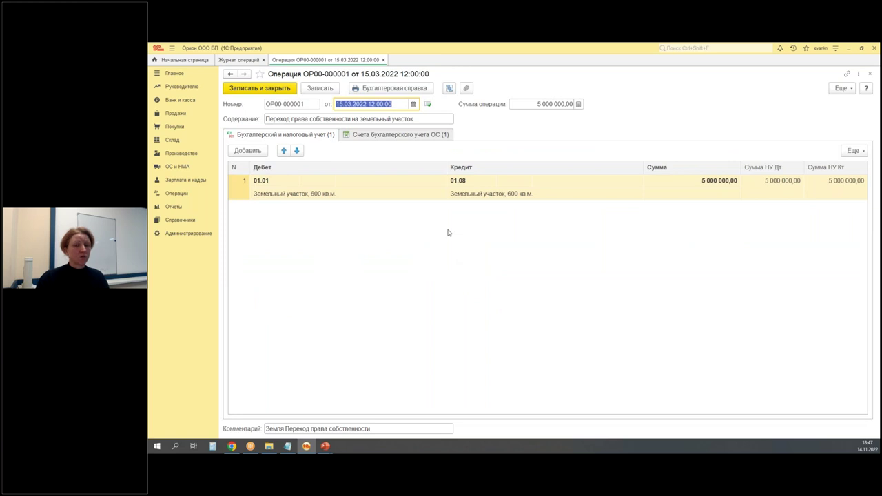
mouse_move(439, 164)
mouse_down()
mouse_move(452, 198)
mouse_move(506, 212)
mouse_move(454, 257)
mouse_move(471, 256)
mouse_up()
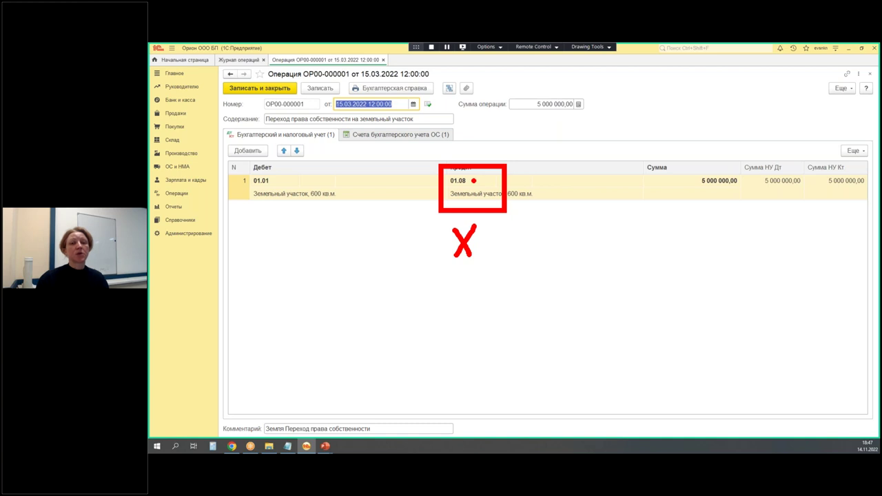
mouse_move(244, 184)
mouse_down()
mouse_move(284, 187)
mouse_move(247, 178)
mouse_up()
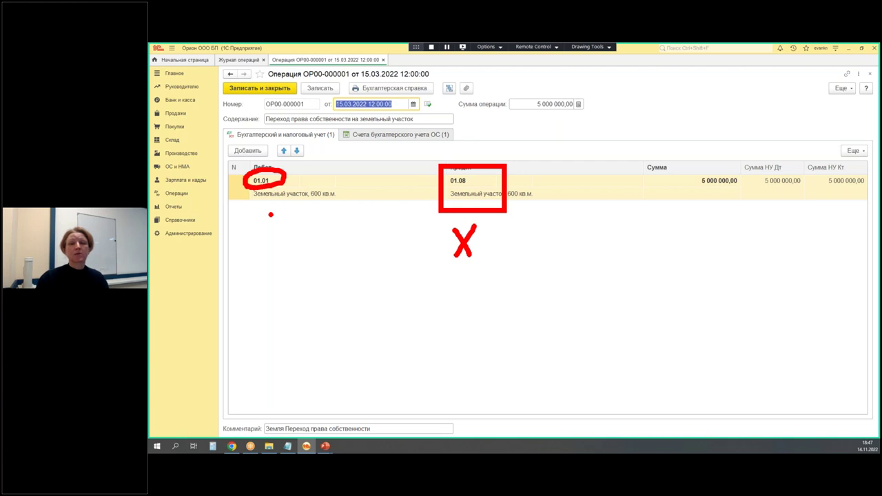
Examine the operation's Счета бухгалтерского учета ОС register record for the land plot
mouse_move(348, 136)
mouse_down()
mouse_move(428, 131)
mouse_move(343, 136)
mouse_move(457, 140)
mouse_move(341, 140)
mouse_up()
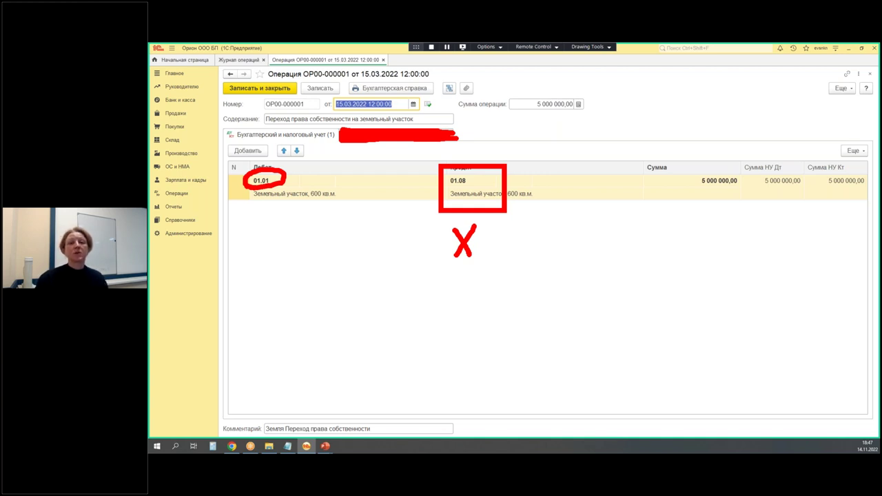
key(Escape)
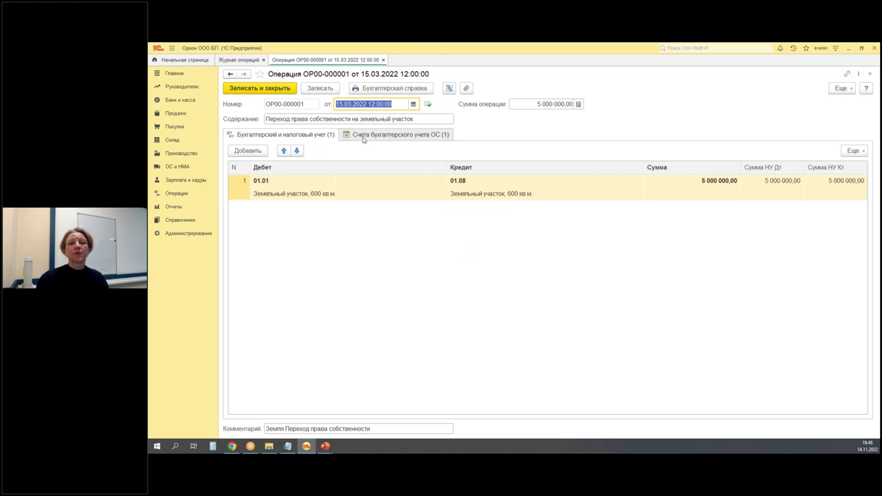
click(368, 136)
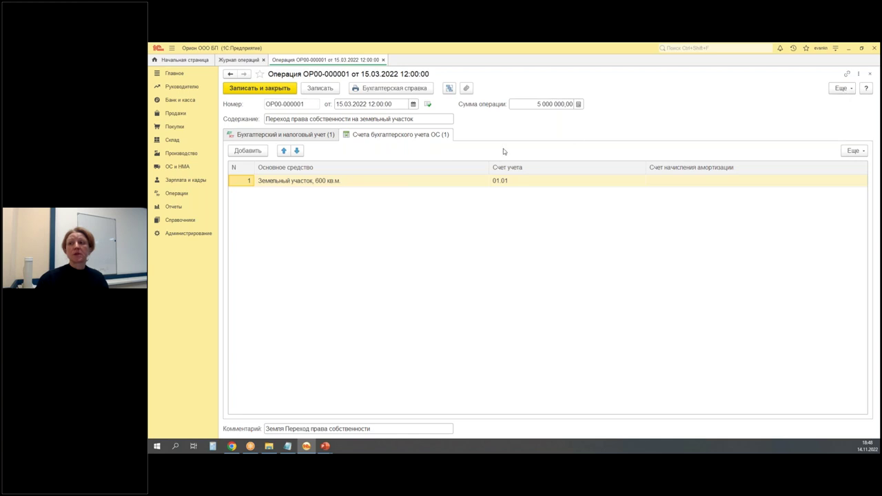
drag(363, 126, 412, 120)
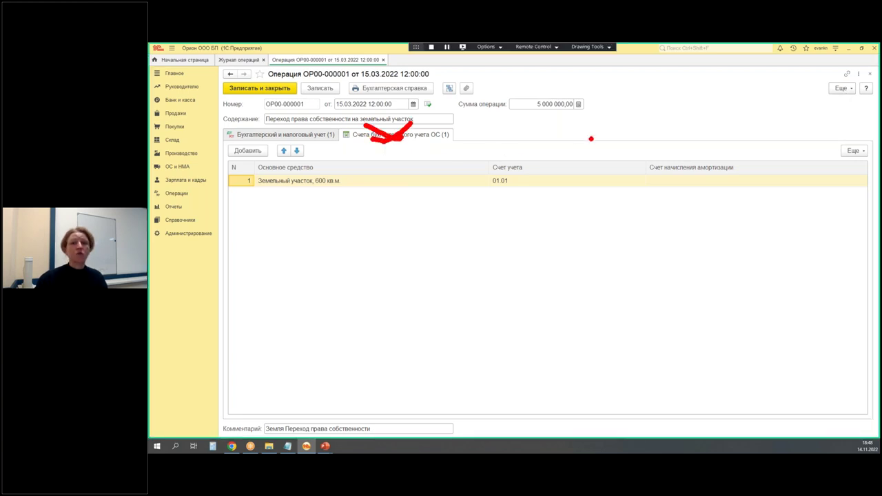
Check Счета бухгалтерского учета ОС among the information registers in the operation's register selection, and close the operation without saving
drag(854, 76, 865, 102)
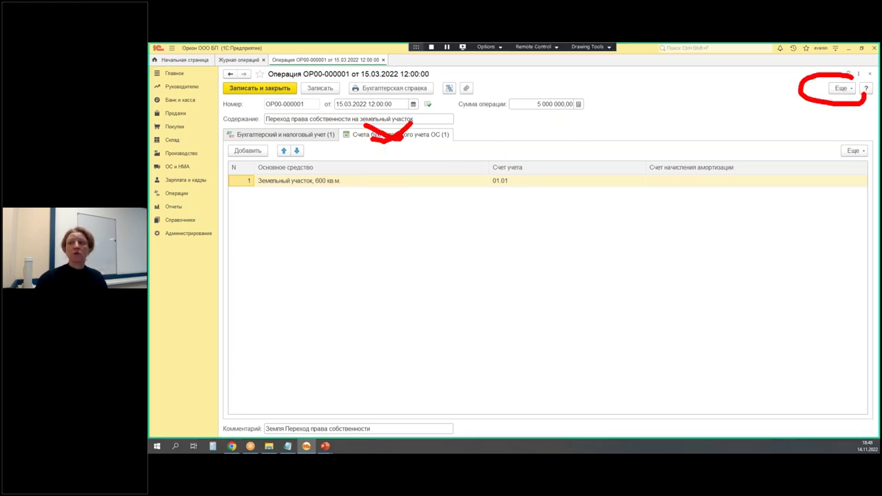
click(842, 89)
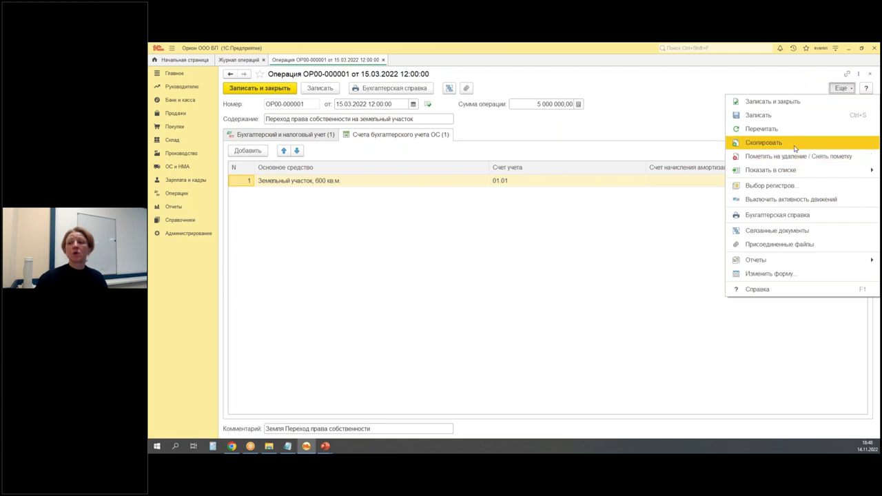
click(771, 186)
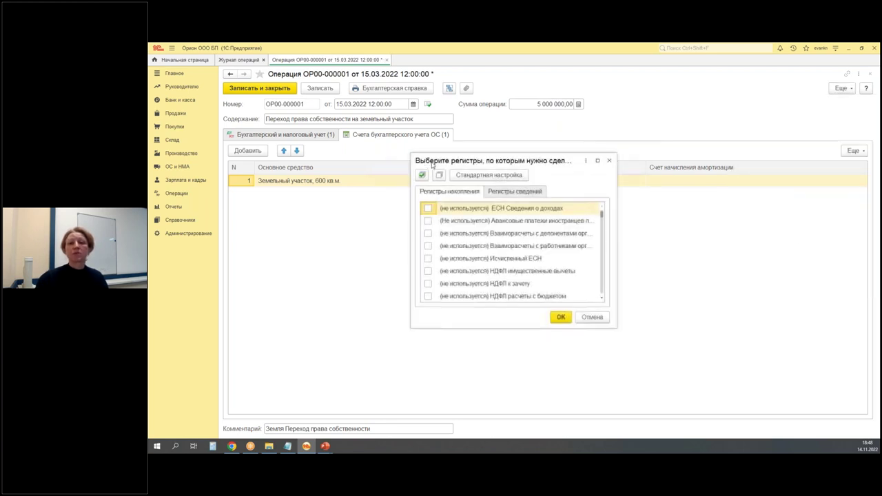
mouse_move(335, 121)
mouse_down()
mouse_move(349, 142)
mouse_move(456, 146)
mouse_up()
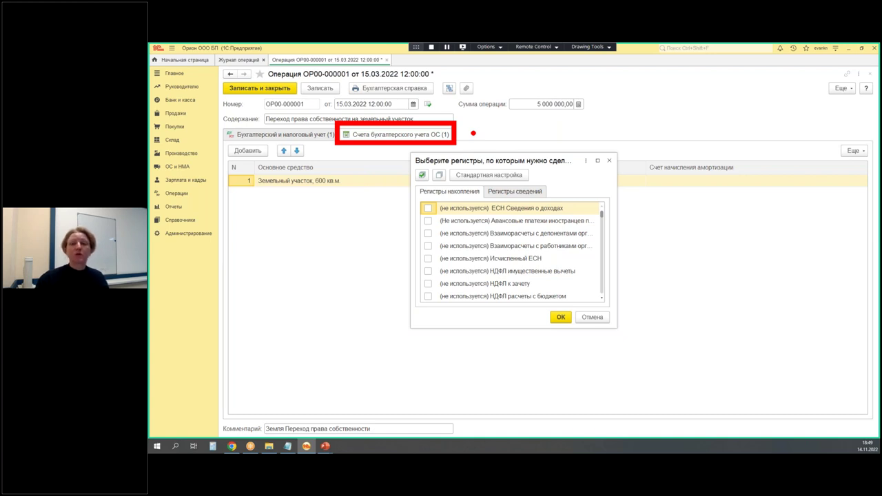
key(Escape)
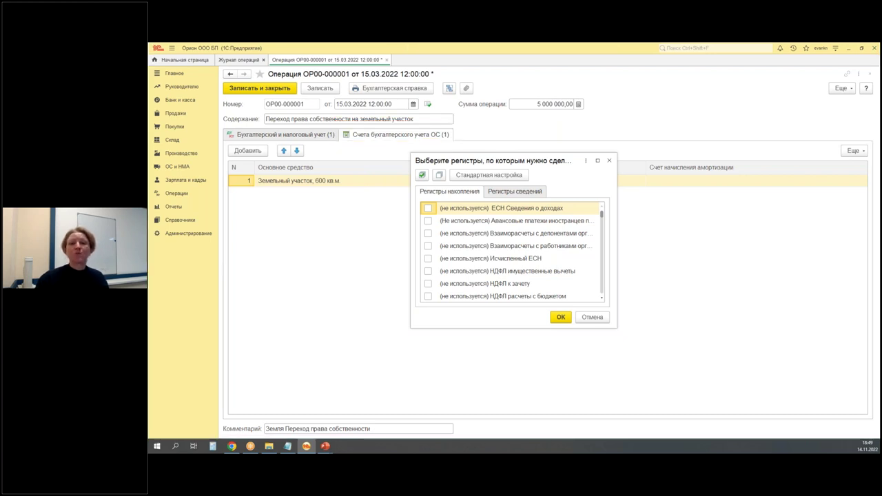
click(598, 161)
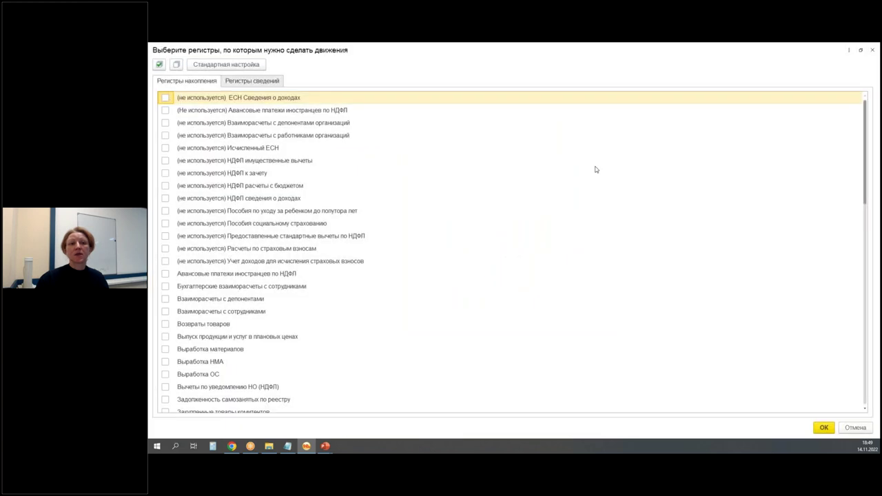
click(233, 83)
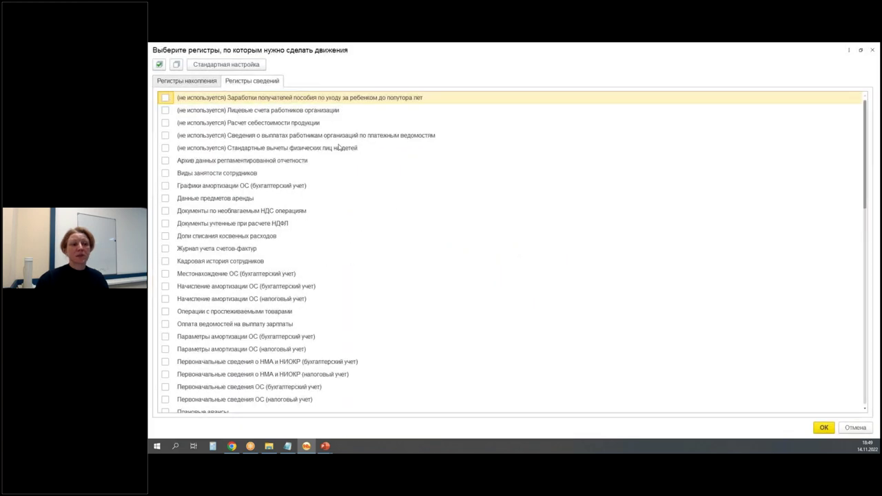
scroll(276, 115, down, 15)
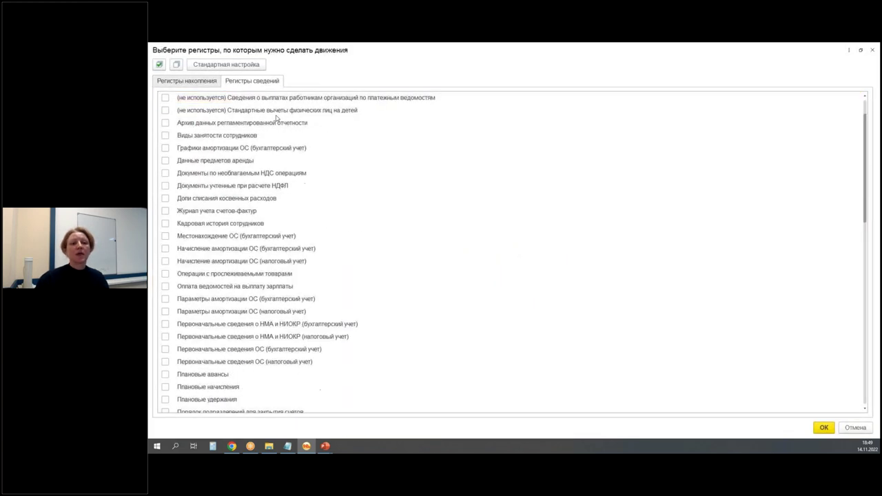
scroll(268, 146, down, 1)
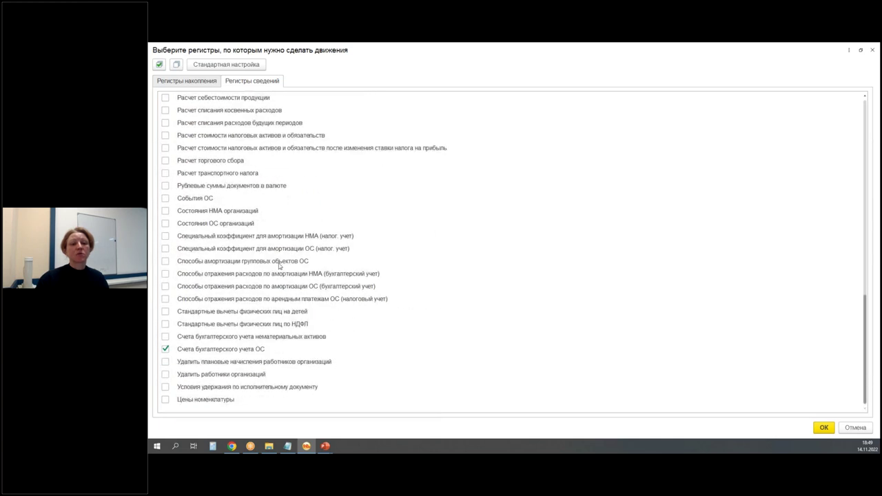
drag(150, 335, 275, 360)
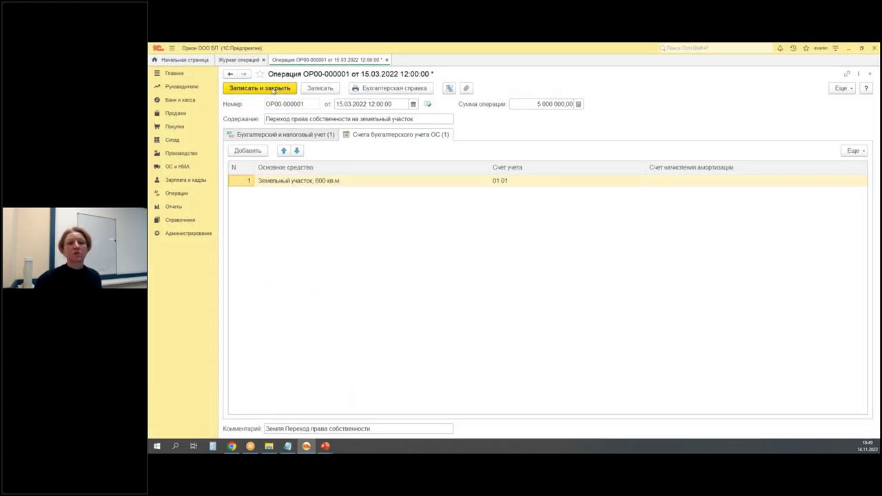
click(386, 60)
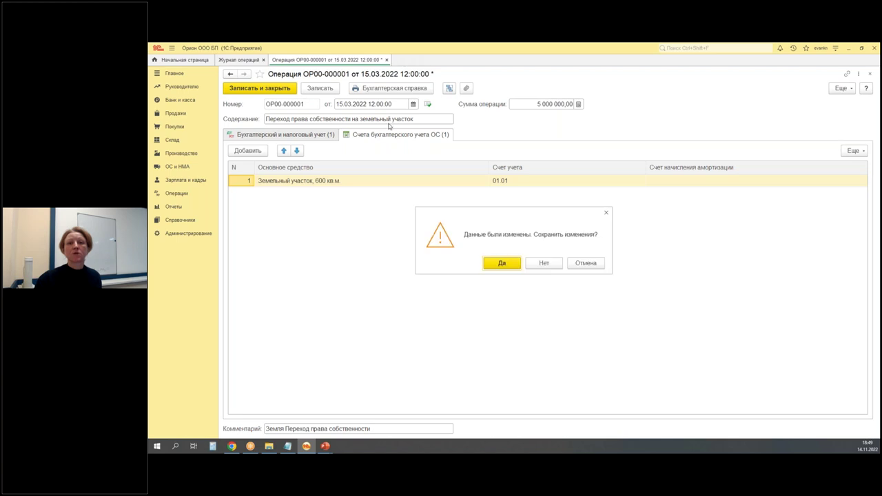
click(543, 263)
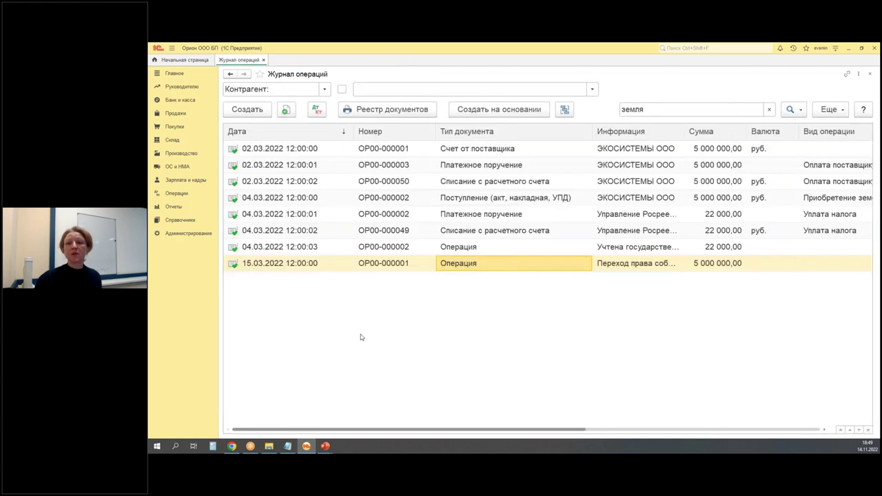
Open the 04.03.2022 land plot receipt's register movements, review the depreciation and Счета бухгалтерского учета records, and close both windows
click(460, 200)
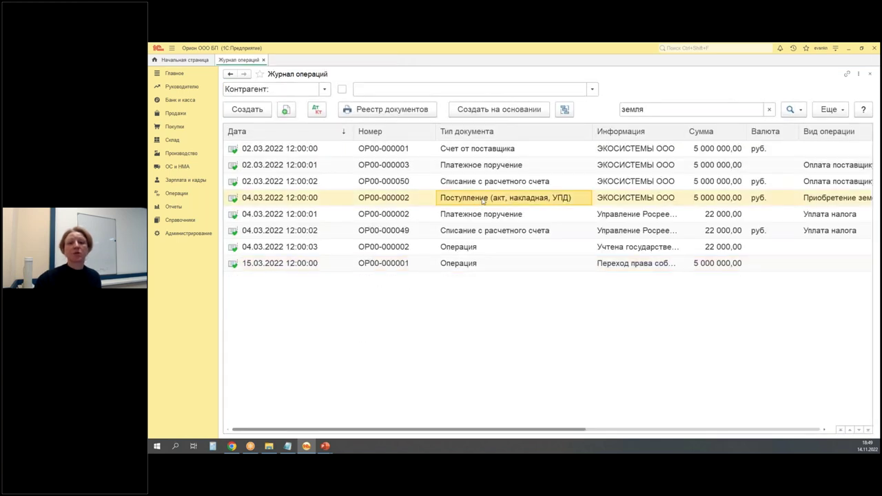
double_click(483, 199)
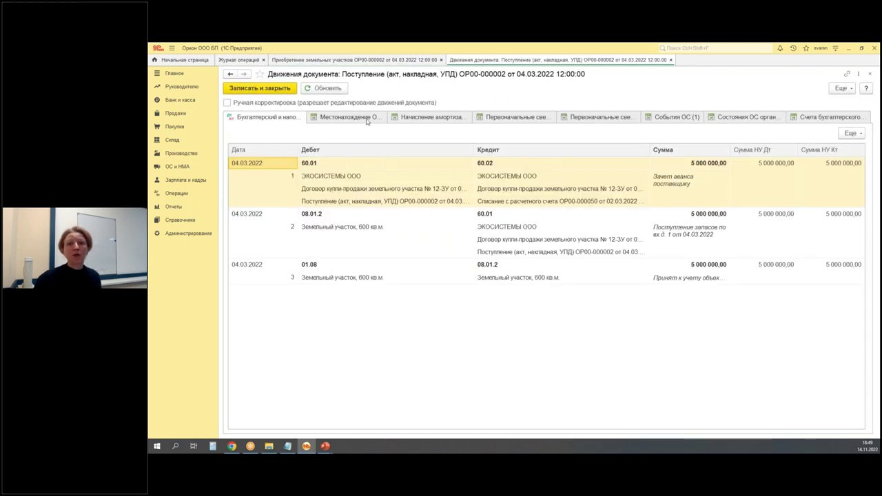
click(369, 121)
click(436, 118)
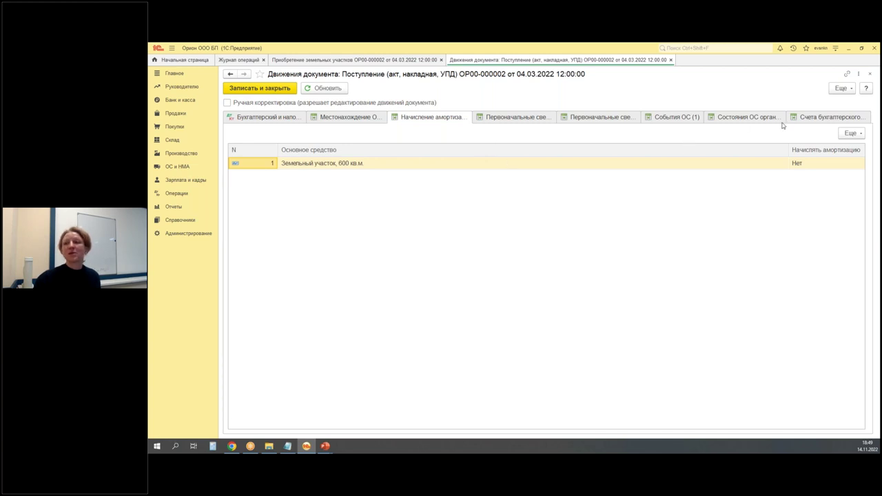
click(803, 118)
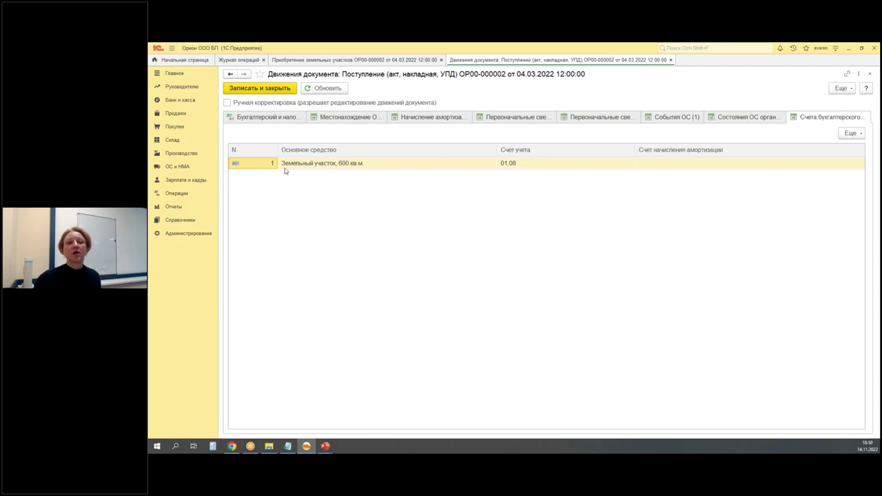
drag(489, 148, 527, 176)
drag(785, 126, 880, 131)
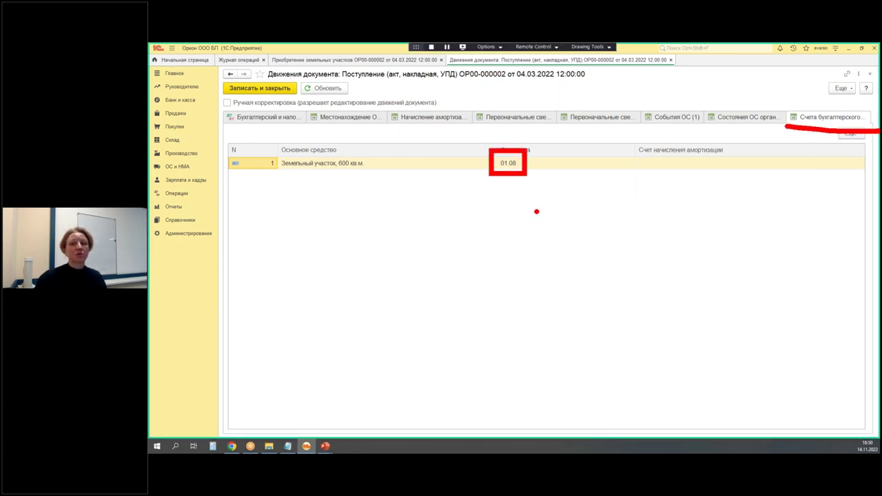
click(672, 60)
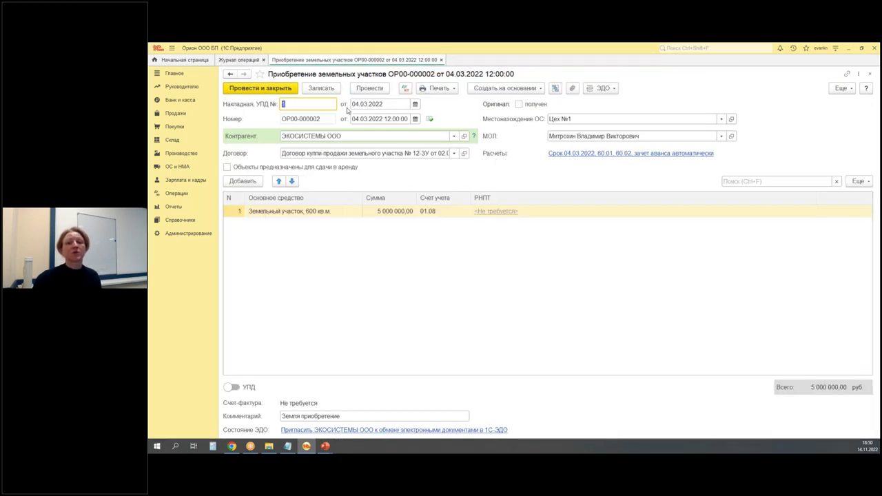
click(441, 60)
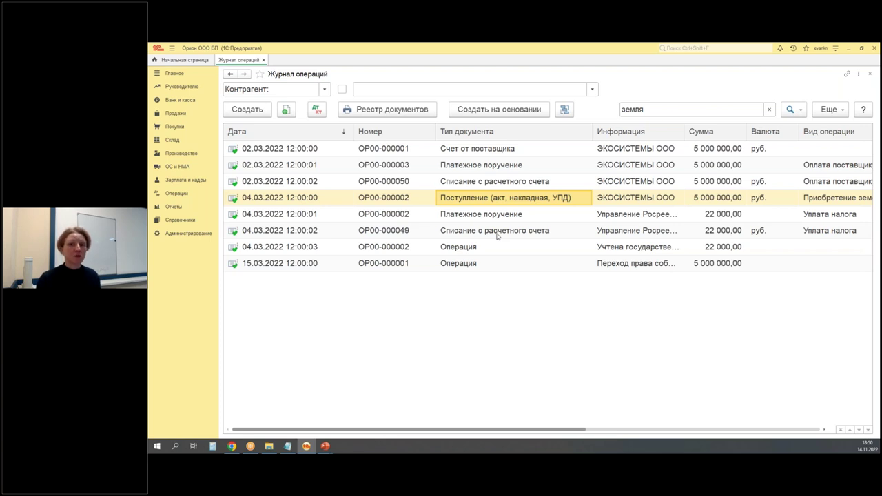
Reopen the 04.03.2022 land plot receipt, inspect the fixed asset card for Земельный участок, 600 кв.м., and close everything including the operations journal
double_click(472, 201)
double_click(309, 213)
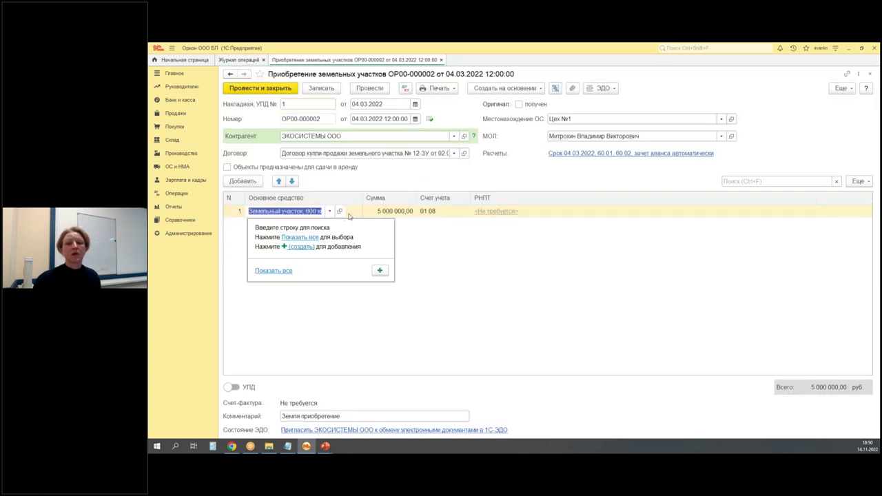
click(339, 211)
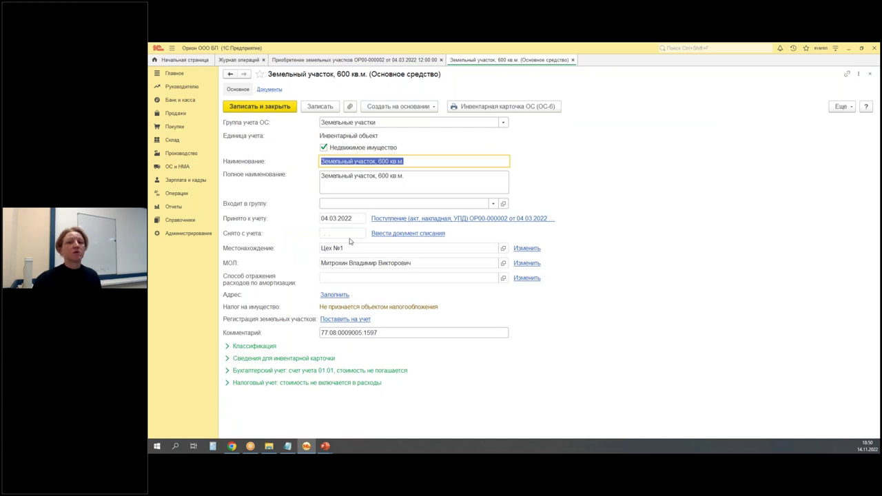
key(Escape)
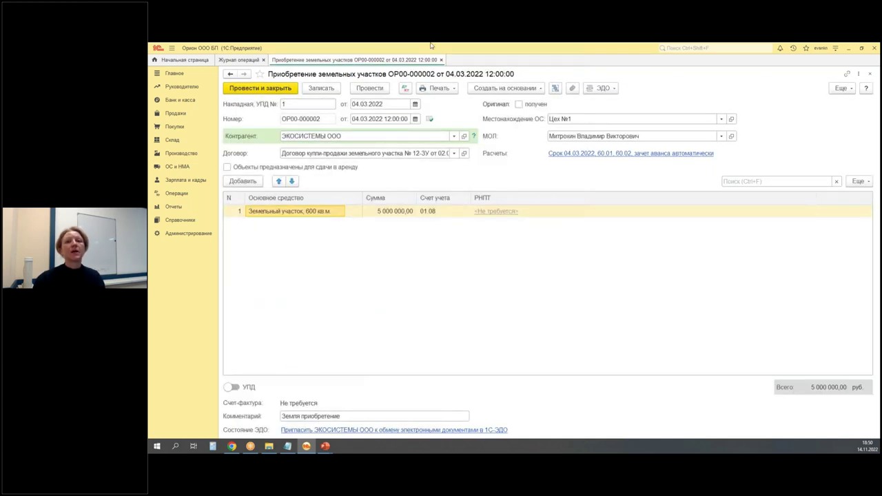
click(442, 60)
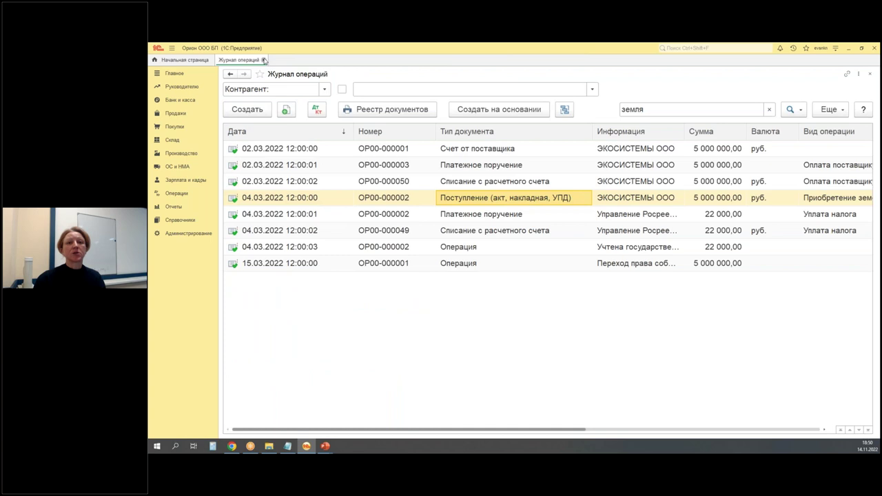
click(263, 60)
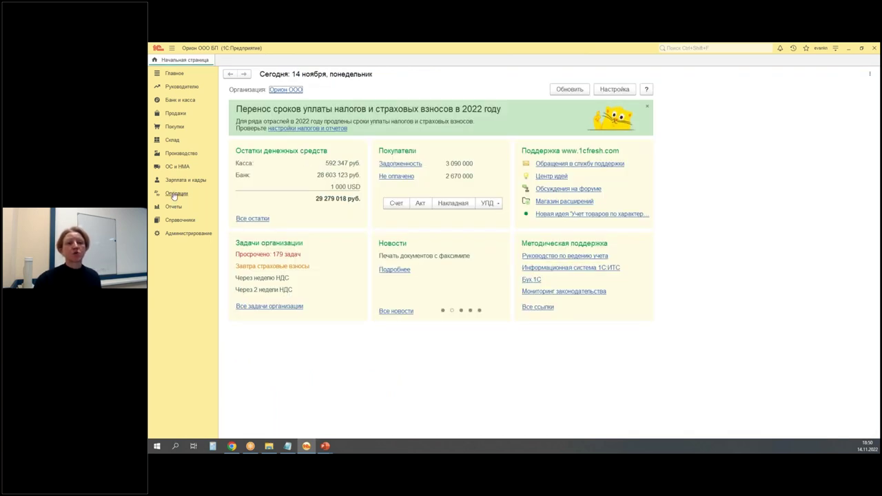
Open Закрытие месяца and set the period to Март 2022
click(175, 193)
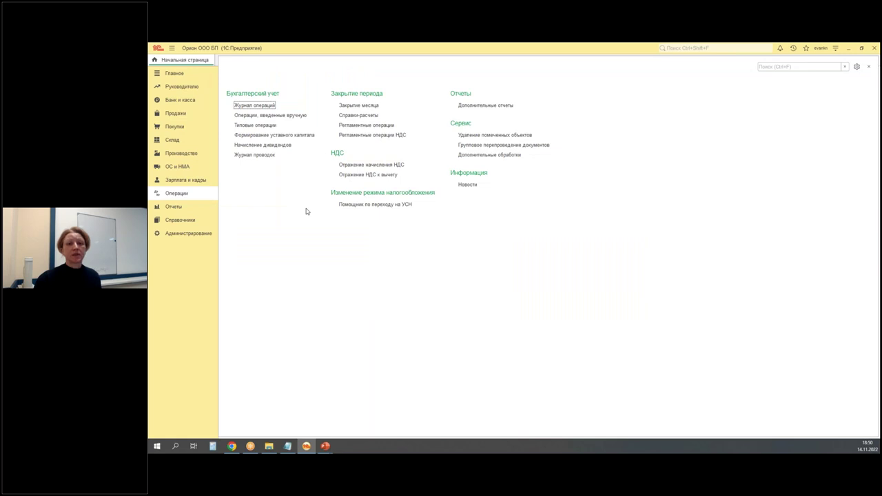
click(350, 106)
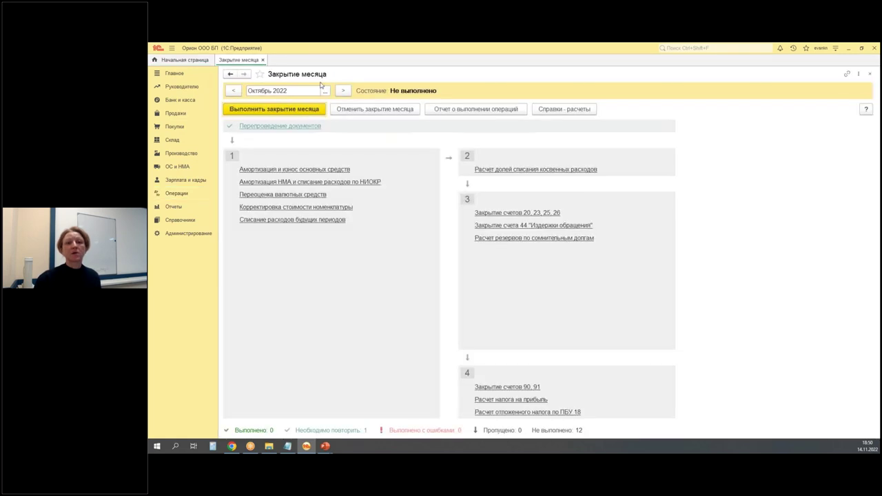
click(324, 90)
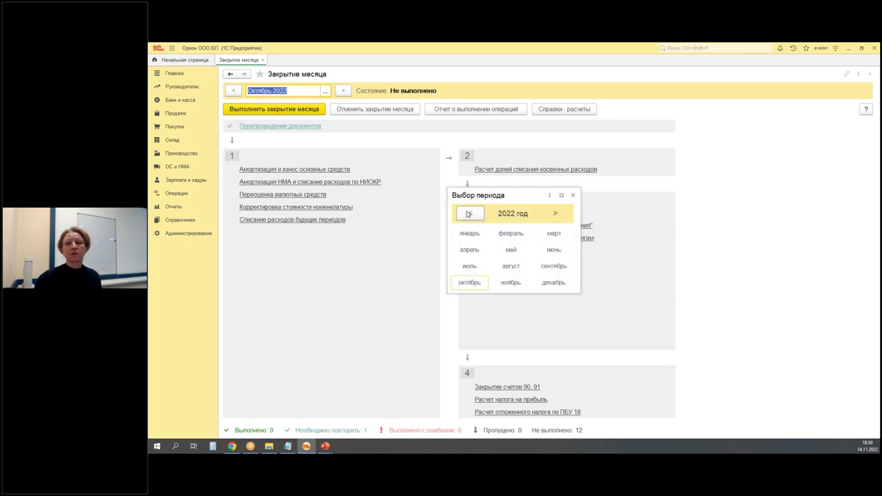
click(511, 233)
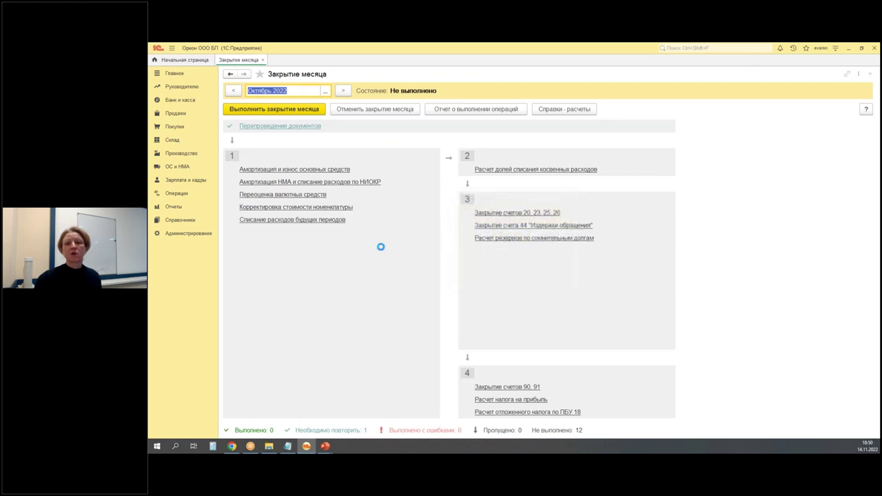
click(342, 91)
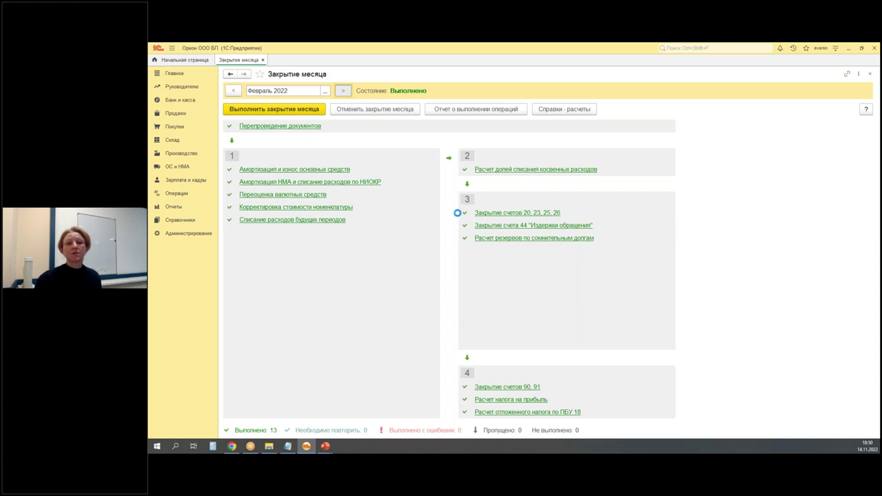
Examine the first-stage routine operations for March 2022, marking where further ones belong, and close the month-end closing
mouse_move(217, 144)
mouse_down()
mouse_move(312, 299)
mouse_move(415, 345)
mouse_up()
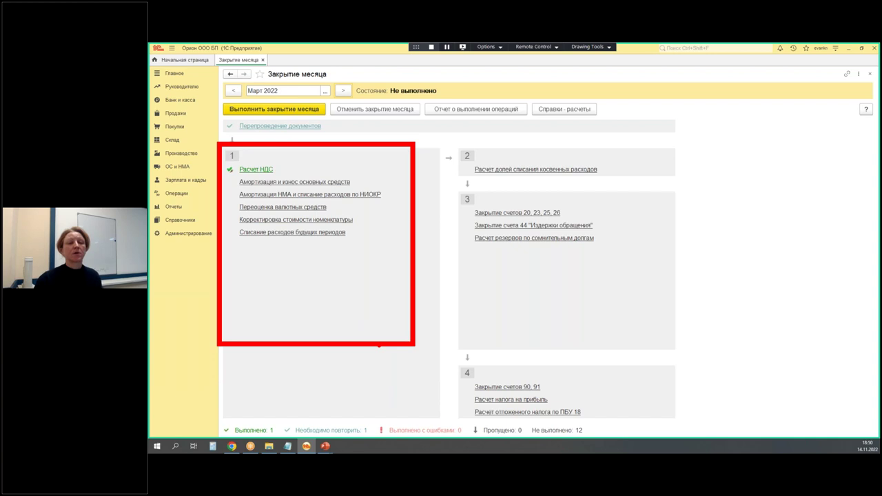
click(376, 228)
click(375, 249)
drag(371, 262, 384, 260)
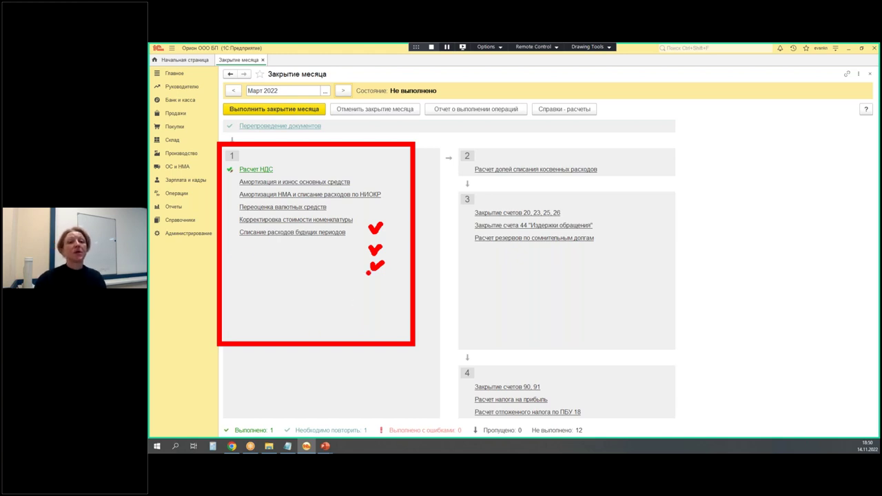
key(Escape)
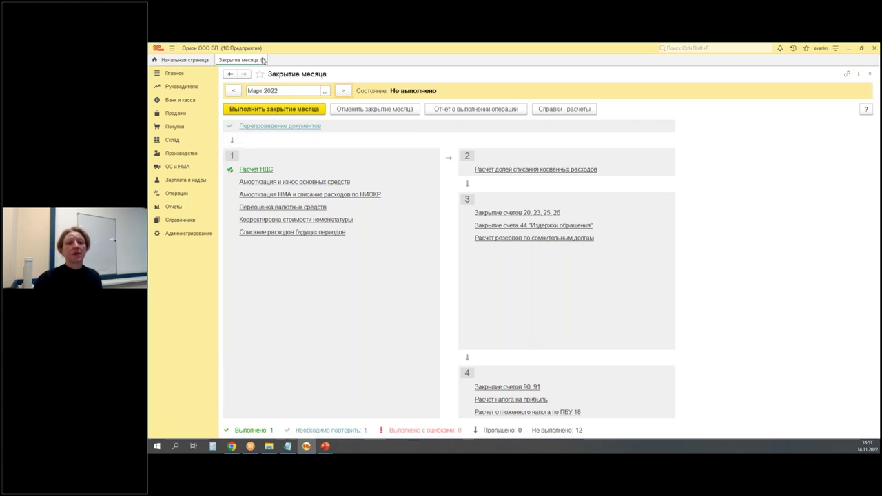
click(263, 60)
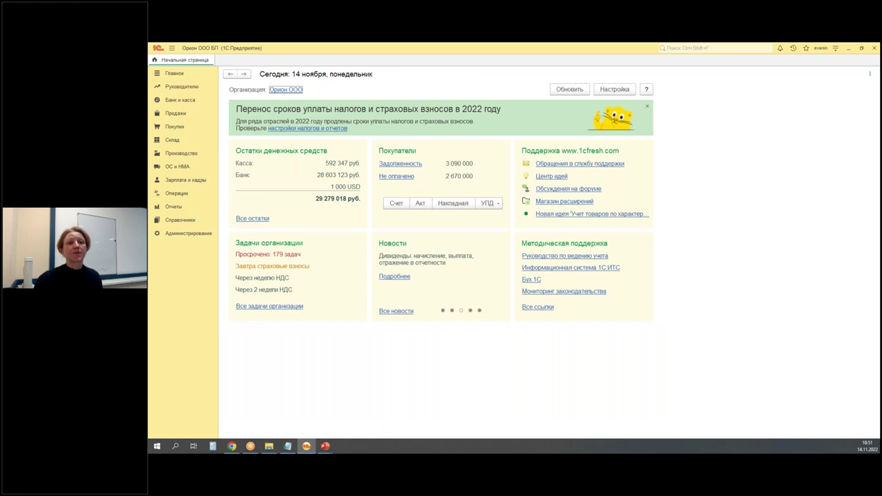
Open the Земельный налог settings under Налоги и отчеты and highlight the plot registration, advance payment and expense reflection settings
click(172, 74)
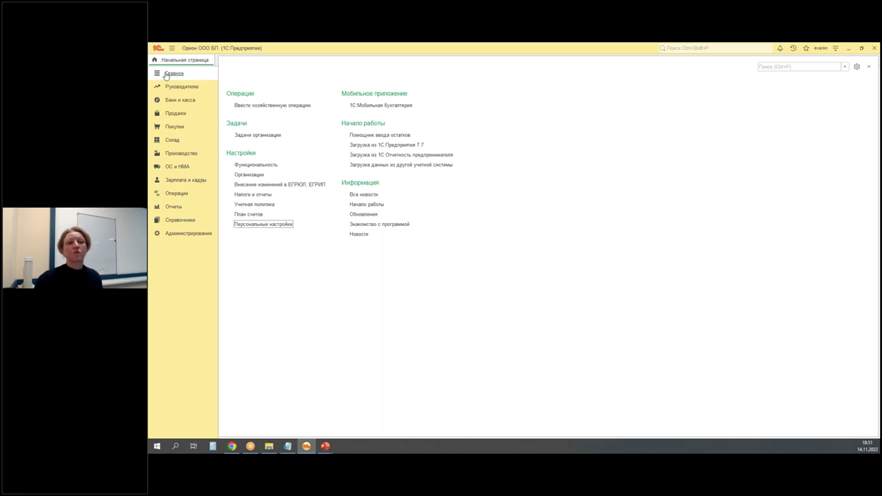
click(353, 195)
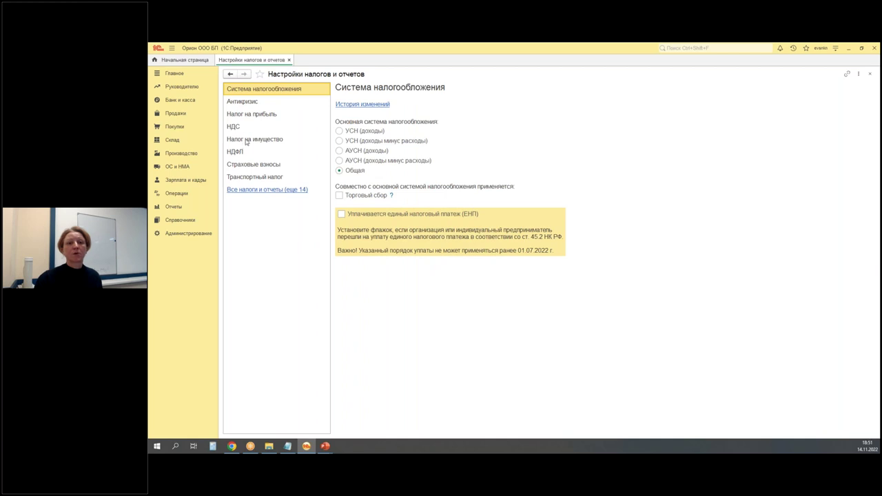
click(265, 191)
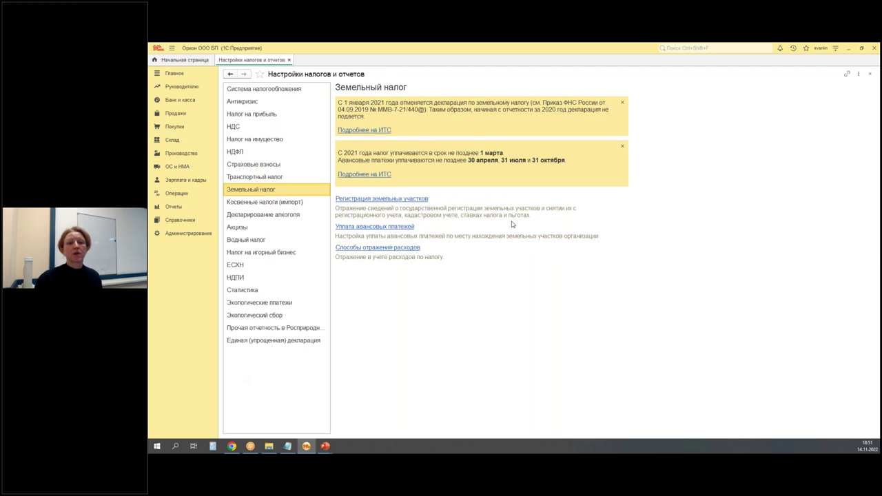
drag(357, 256, 454, 275)
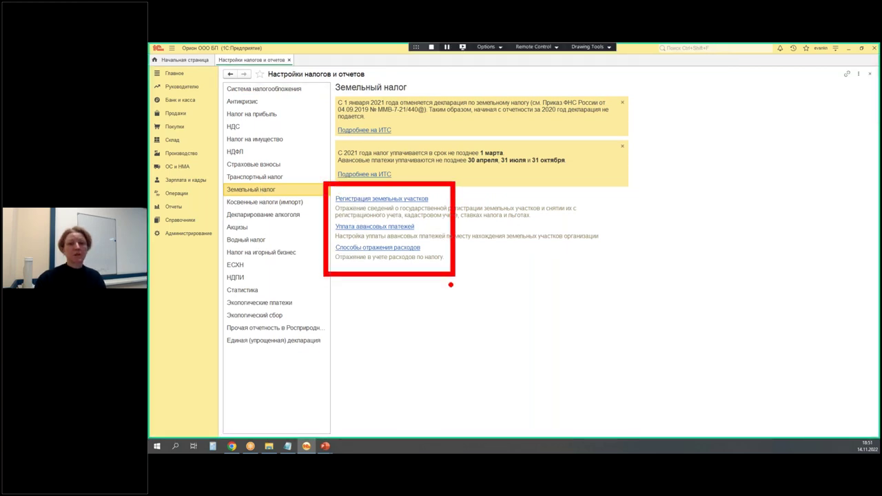
mouse_move(435, 200)
mouse_down()
mouse_move(447, 191)
mouse_move(442, 210)
mouse_up()
drag(434, 245, 448, 238)
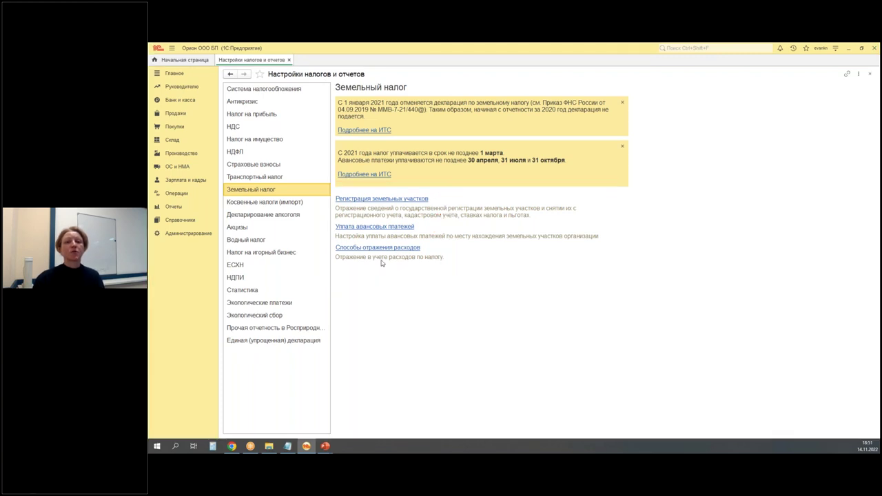
Create a Регистрация record in the land plot registrations with Земельный участок, 600 кв.м. as the fixed asset
click(366, 199)
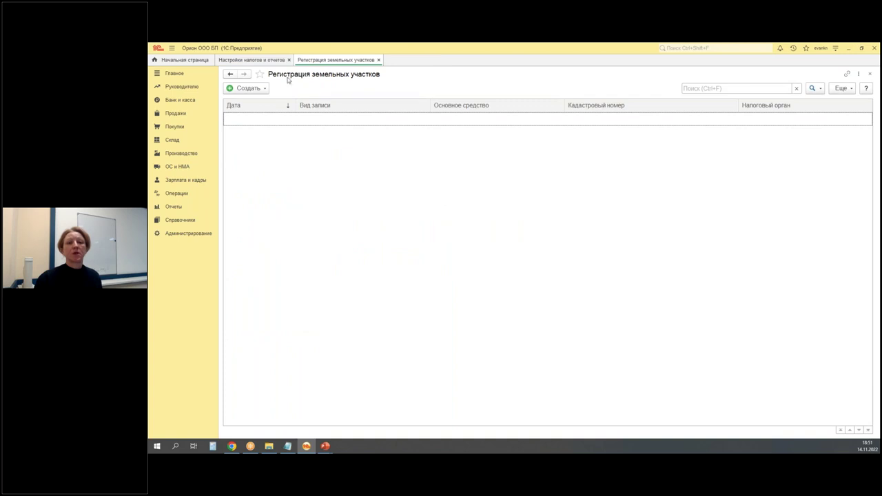
click(248, 89)
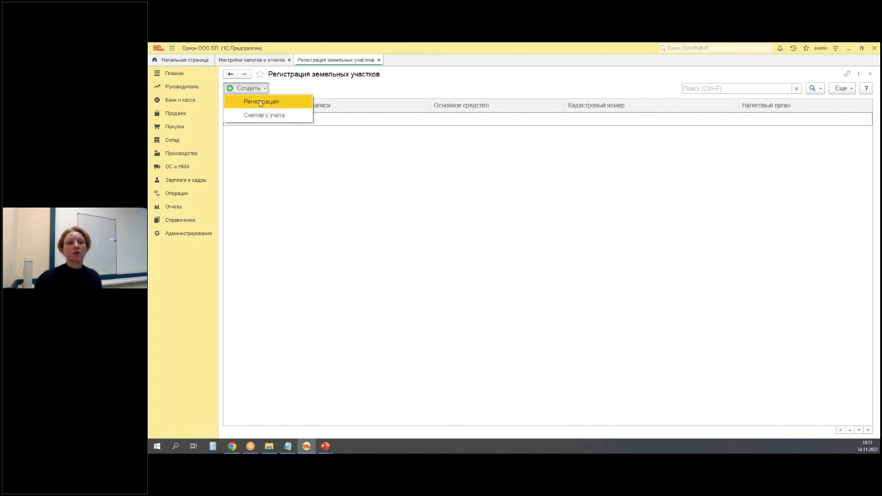
click(260, 101)
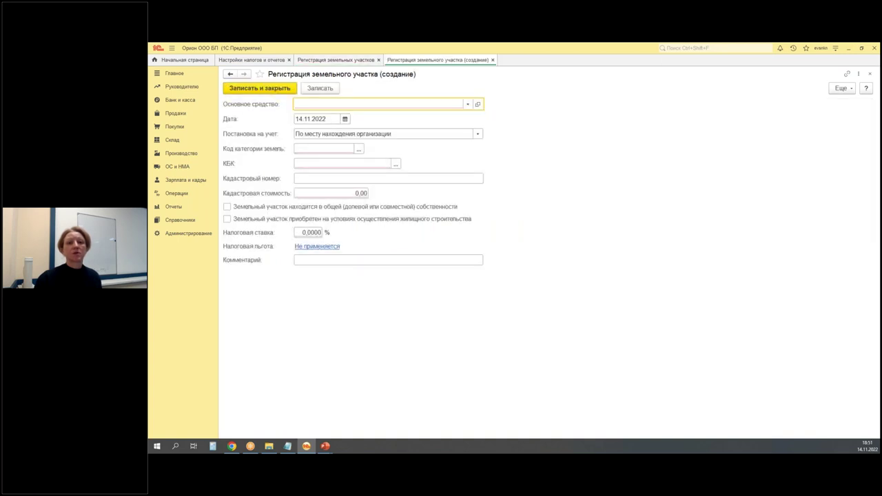
click(468, 104)
click(319, 164)
click(300, 195)
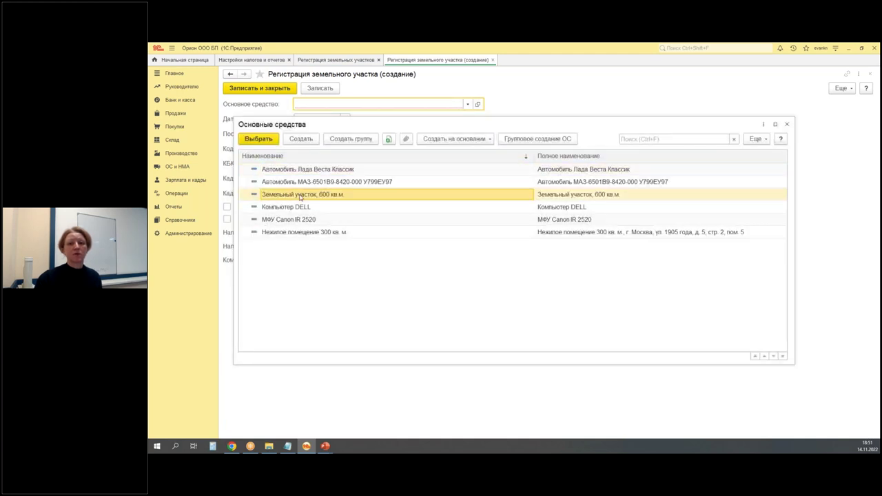
double_click(300, 195)
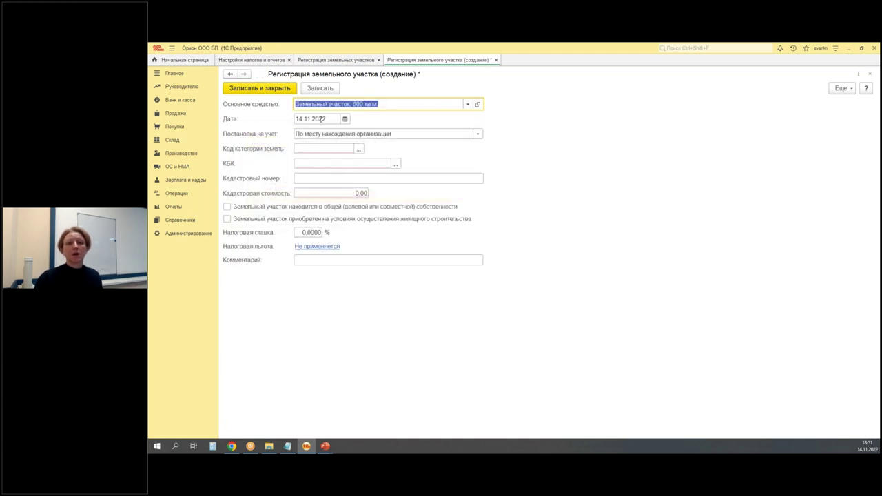
Set the land plot registration date to 19.03.2022
key(Tab)
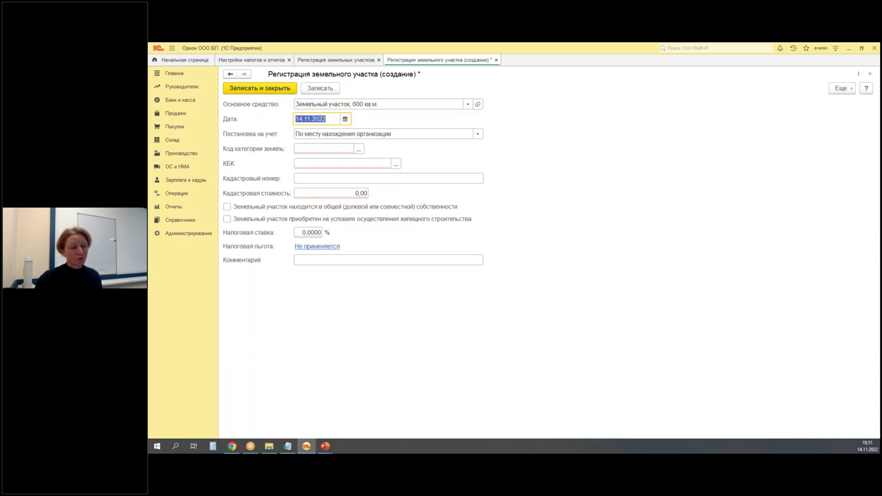
text(19.)
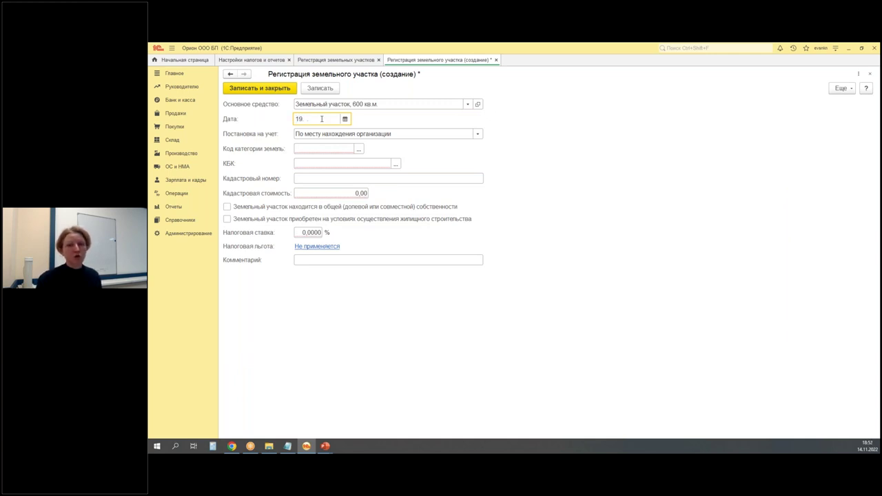
text(03)
key(Tab)
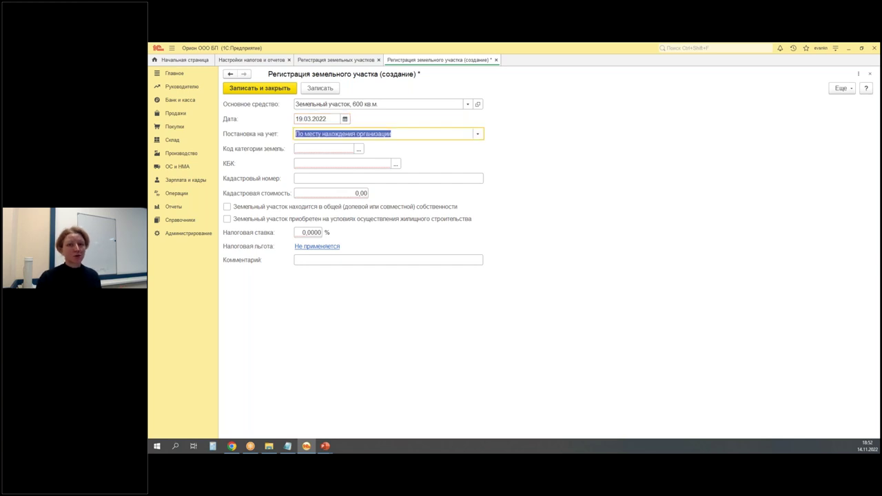
click(358, 149)
scroll(465, 273, down, 3)
click(476, 296)
click(445, 191)
click(391, 170)
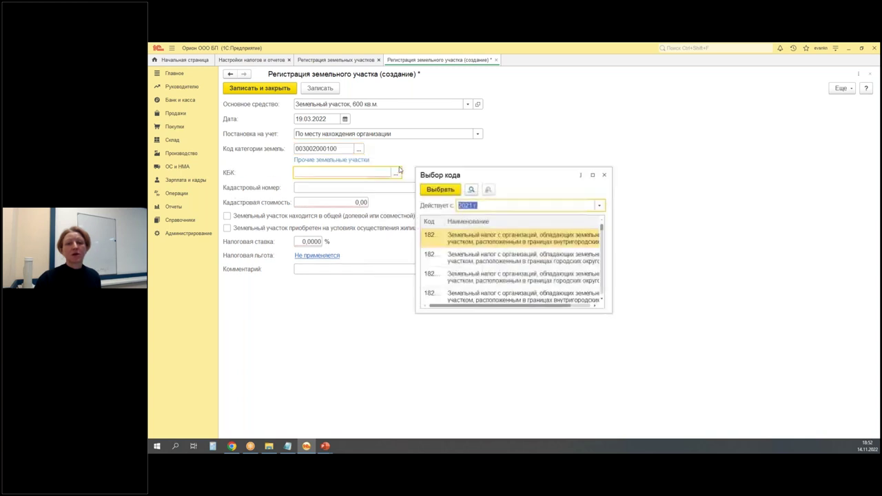
drag(415, 168, 166, 53)
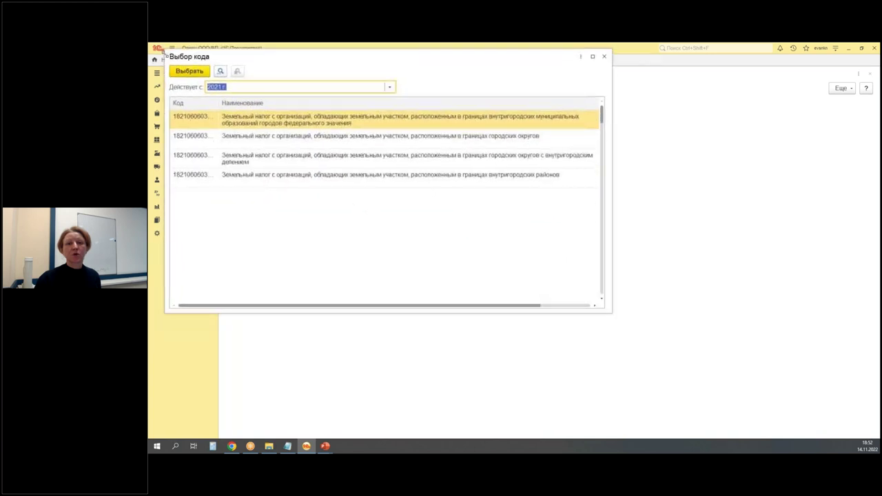
drag(613, 315, 833, 409)
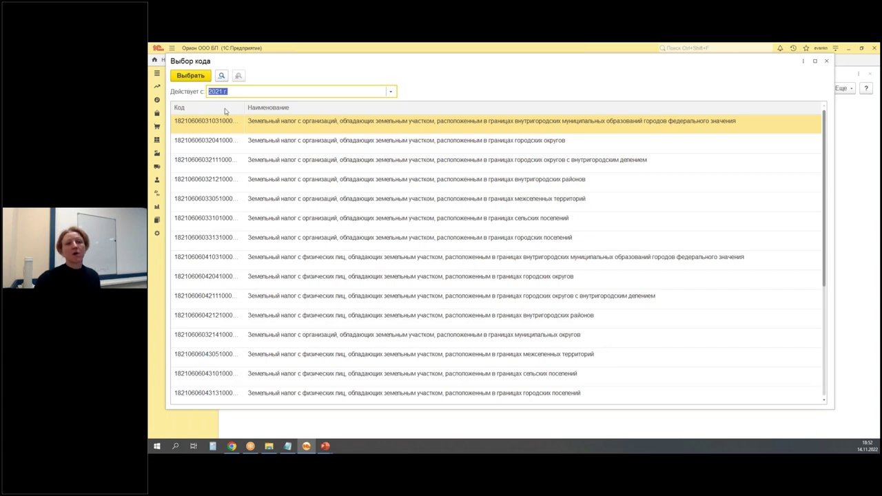
click(256, 107)
drag(246, 106, 284, 106)
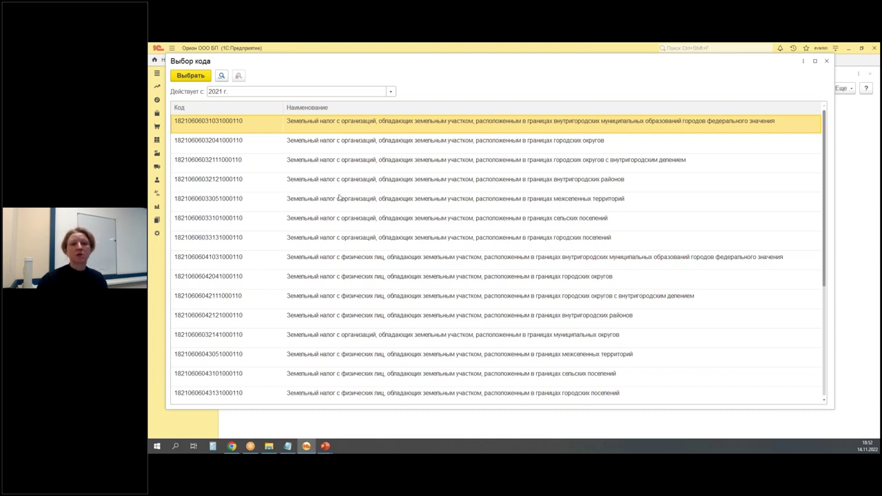
scroll(338, 199, down, 2)
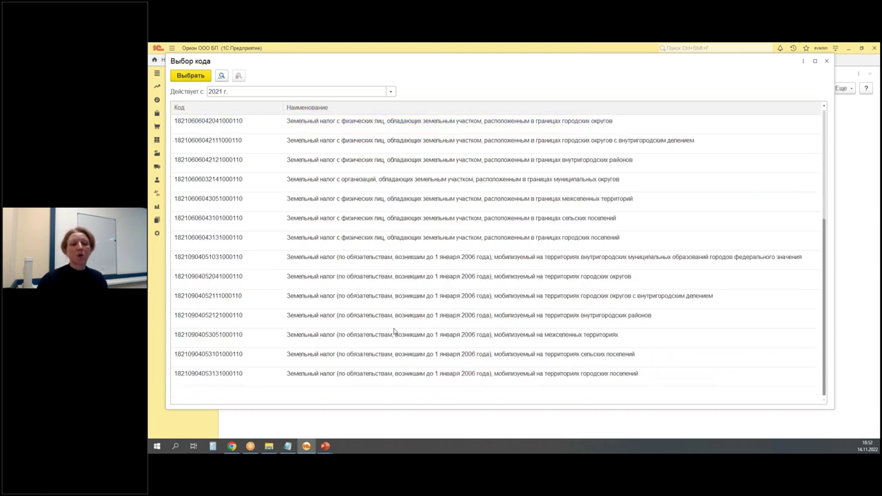
scroll(394, 333, up, 2)
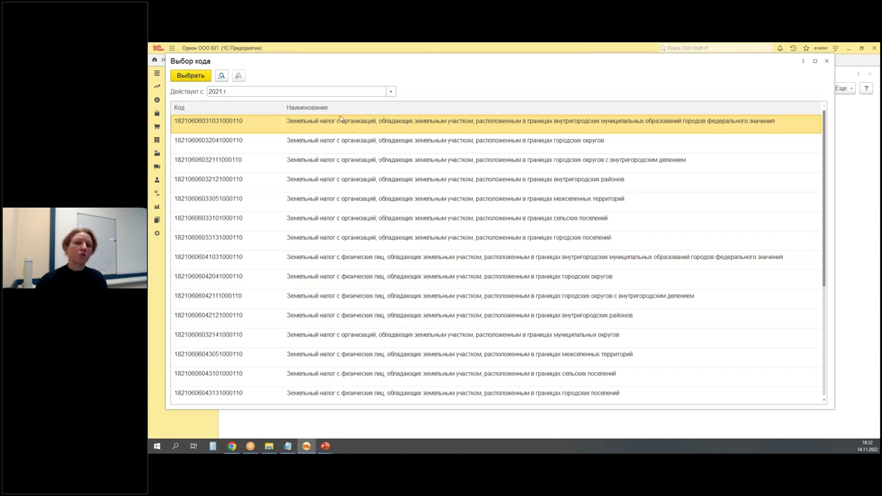
click(190, 76)
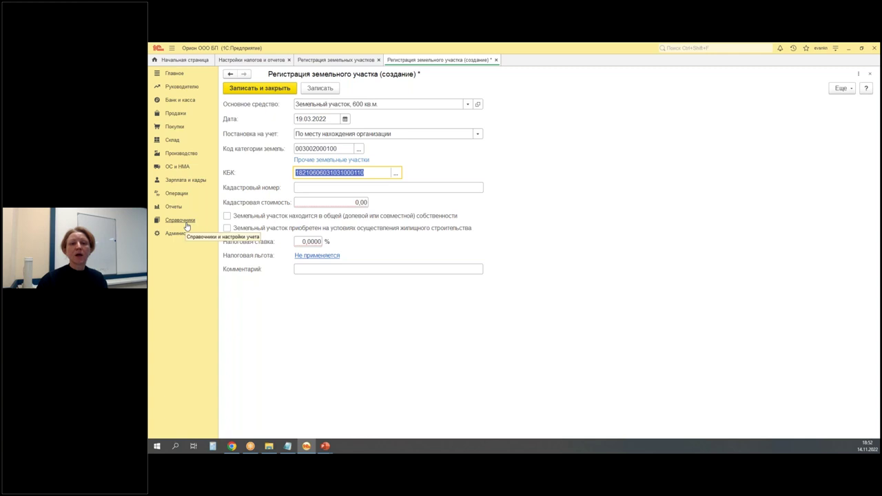
Copy the cadastral number from the comment of the land plot's fixed asset card into the registration's Кадастровый номер
click(478, 104)
click(359, 333)
key(ctrl+c)
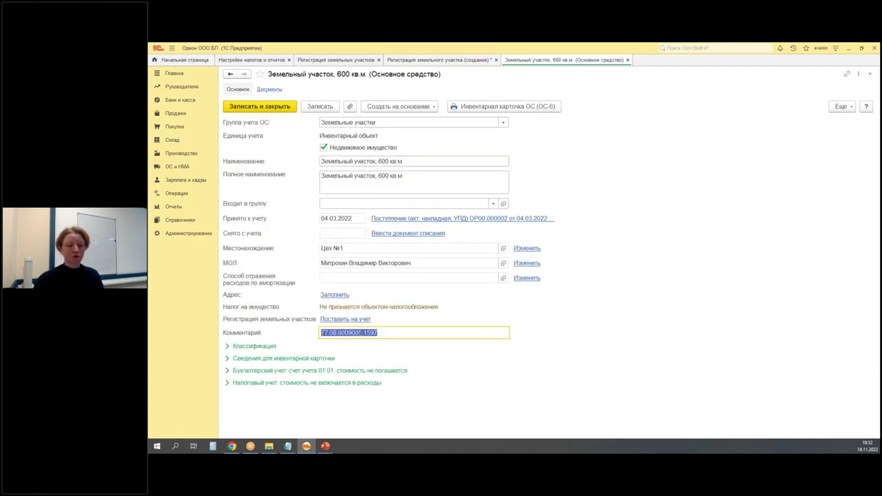
key(Escape)
right_click(314, 188)
click(350, 237)
Set the land plot's Кадастровая стоимость to 5 500 000,00
click(334, 202)
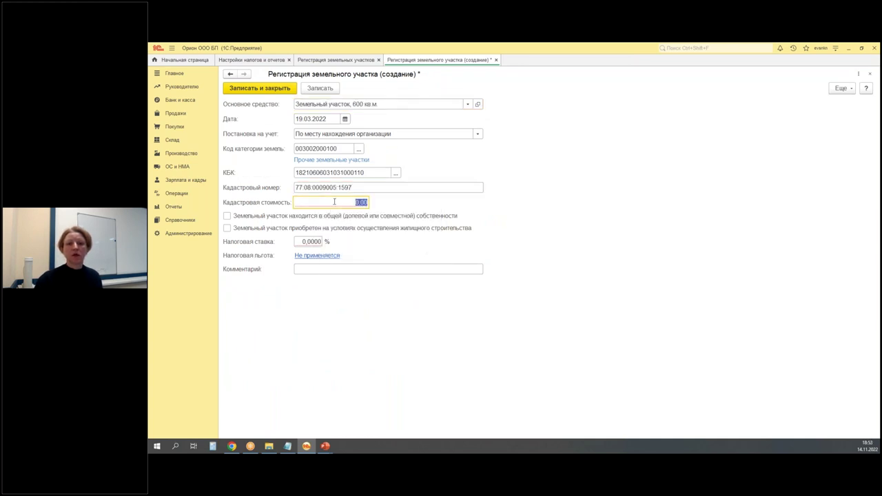
text(1550000)
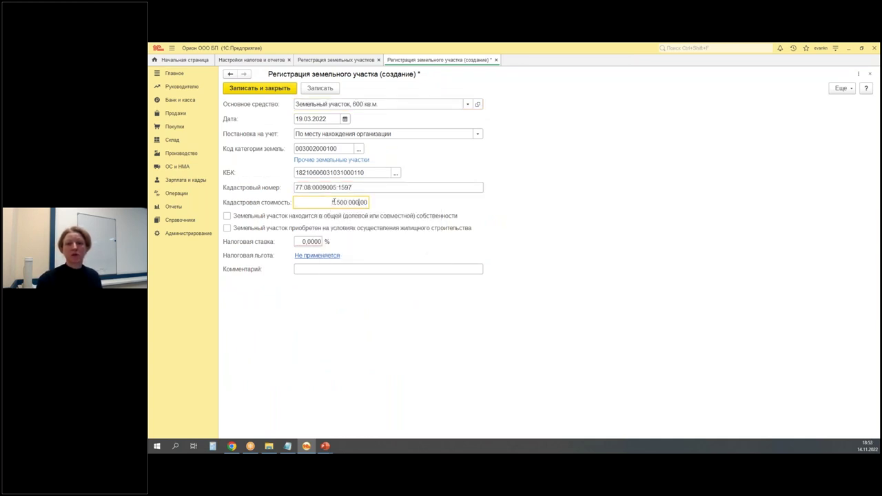
key(Tab)
Set the land plot's tax rate to 1,5% and review the land tax relief options without changing them
click(299, 241)
text(1,5)
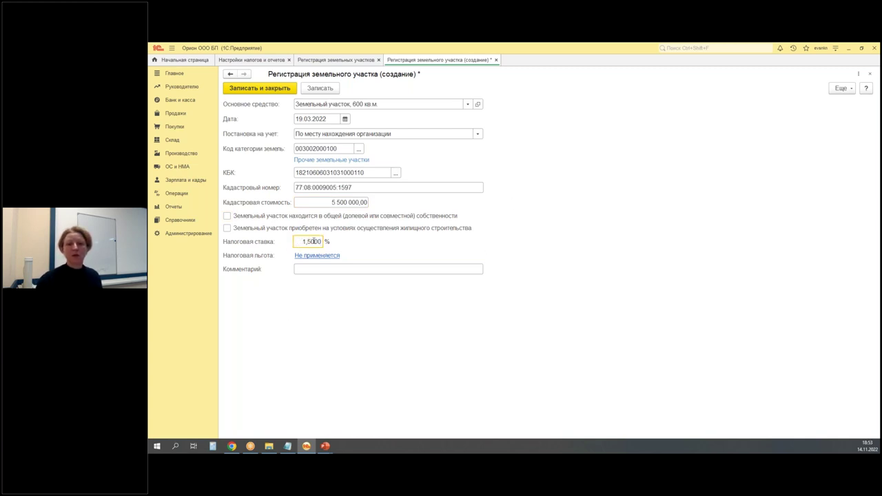
click(325, 256)
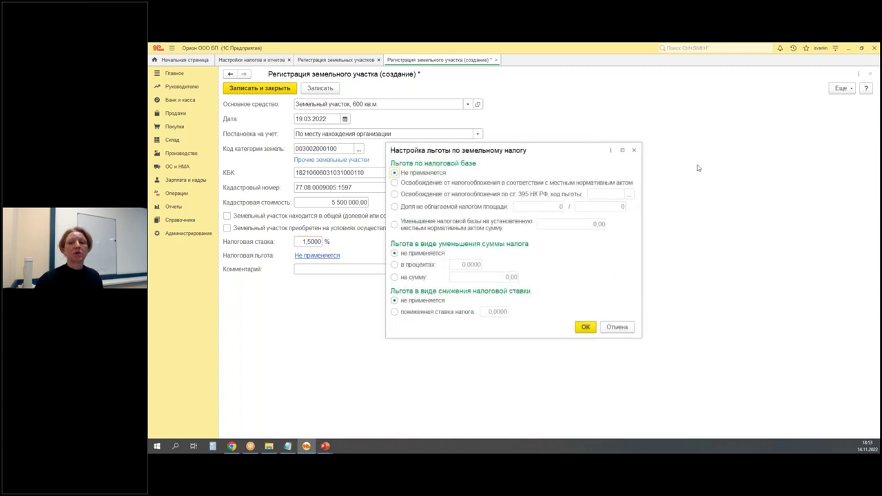
click(634, 149)
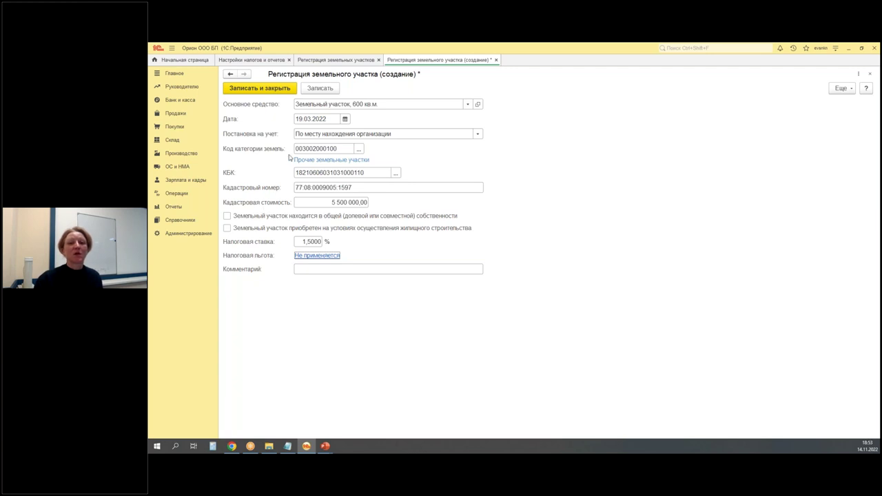
Open the tax authority registrations of Орион ООО and mark the ОКТМО and the tax authority name on the existing entry
click(173, 77)
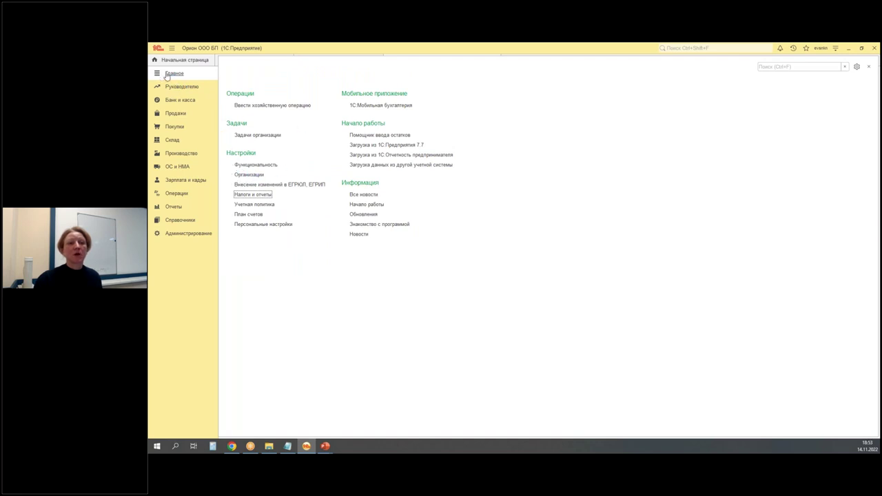
click(245, 175)
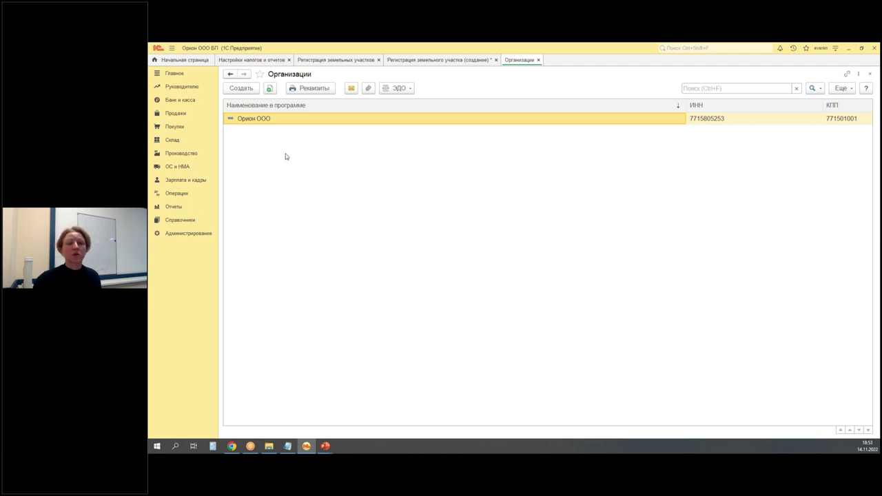
double_click(261, 119)
click(502, 89)
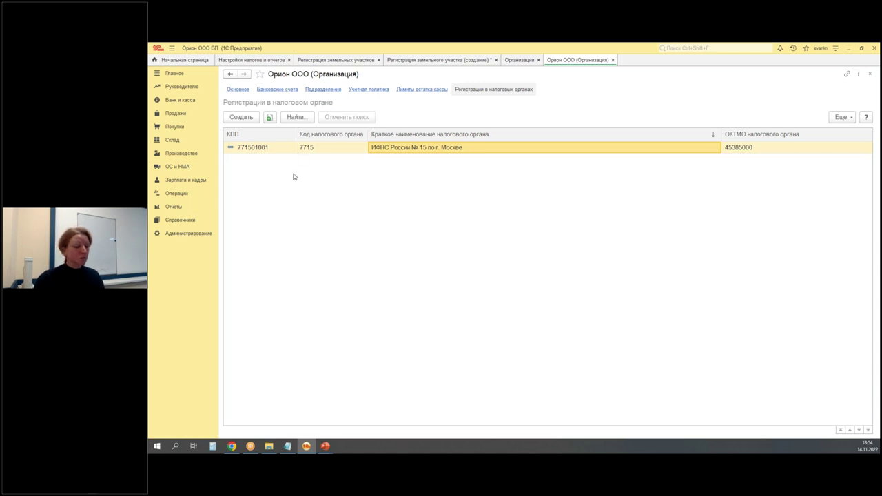
drag(753, 130, 715, 165)
drag(720, 129, 736, 148)
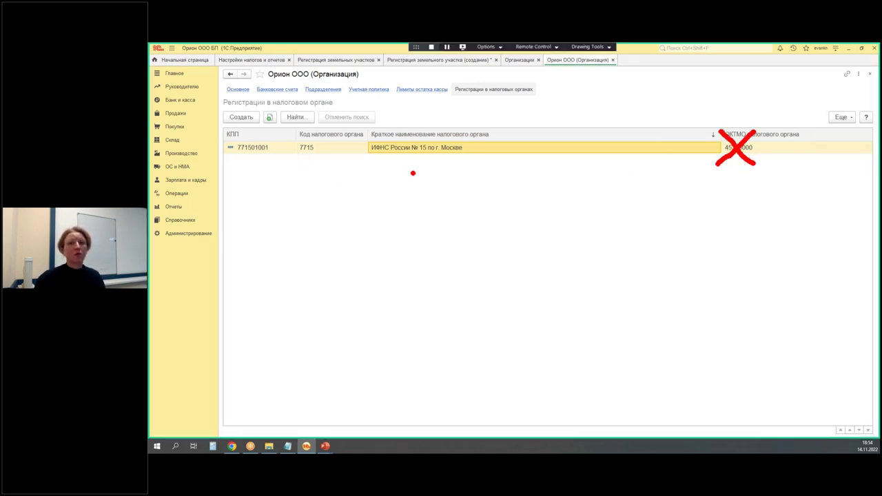
mouse_move(363, 161)
mouse_down()
mouse_move(355, 159)
mouse_move(394, 175)
mouse_up()
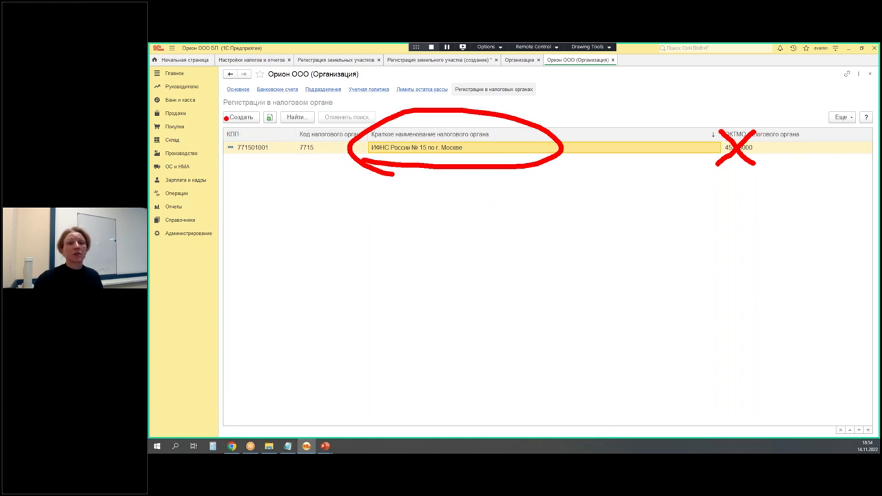
key(Escape)
Open a blank tax authority registration, highlight its ОКТМО налогового органа field, and close it without saving
click(240, 117)
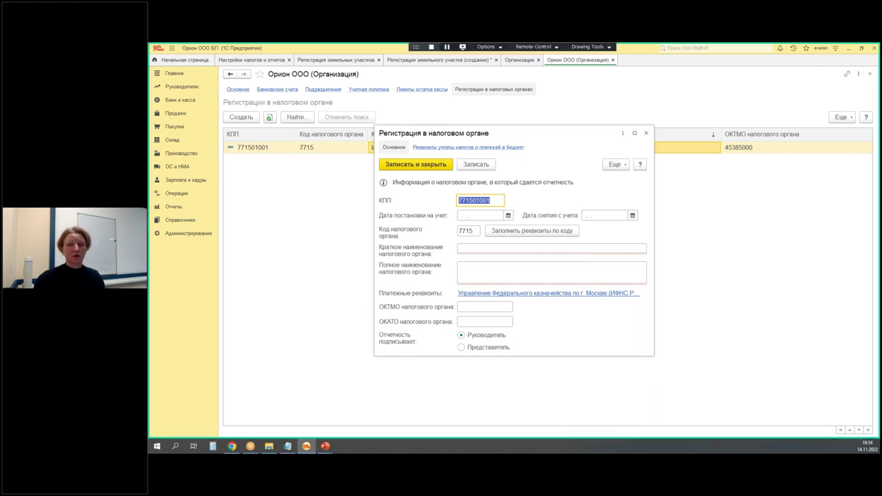
mouse_move(360, 296)
mouse_down()
mouse_move(381, 311)
mouse_move(529, 319)
mouse_up()
mouse_move(373, 328)
mouse_down()
mouse_move(398, 322)
mouse_move(372, 324)
mouse_move(394, 328)
mouse_up()
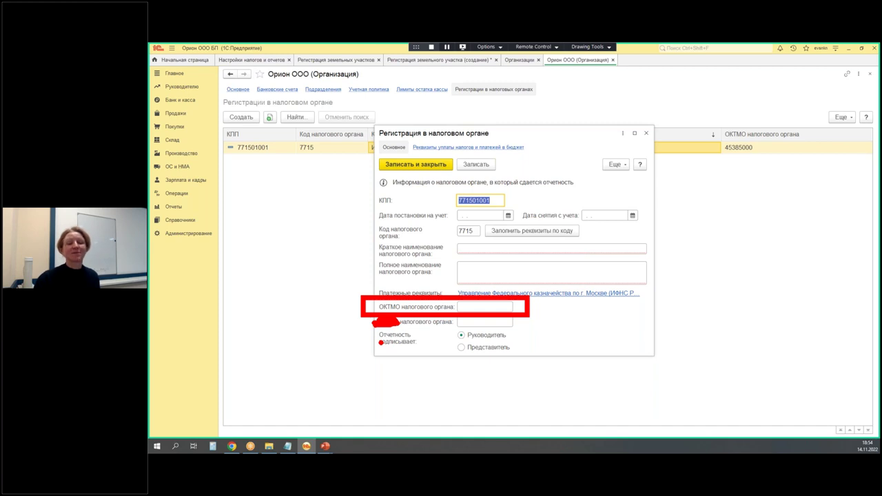
mouse_move(339, 272)
mouse_down()
mouse_move(363, 293)
mouse_move(348, 292)
mouse_up()
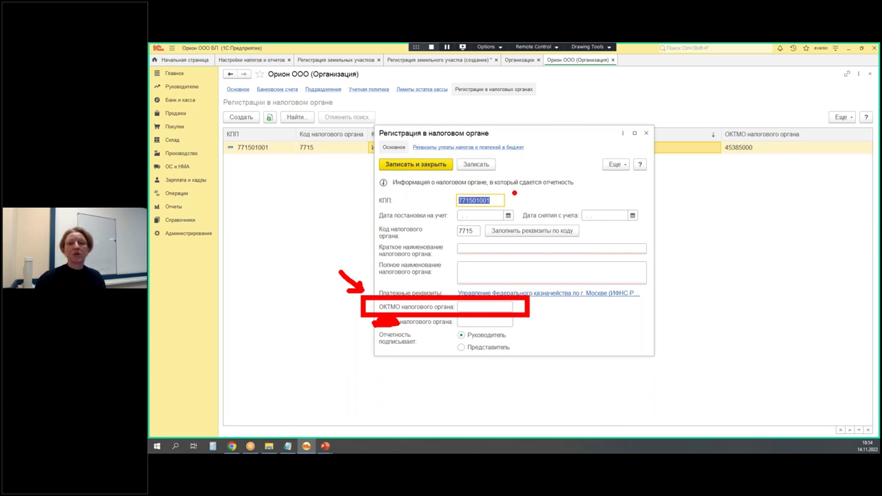
key(Escape)
click(645, 133)
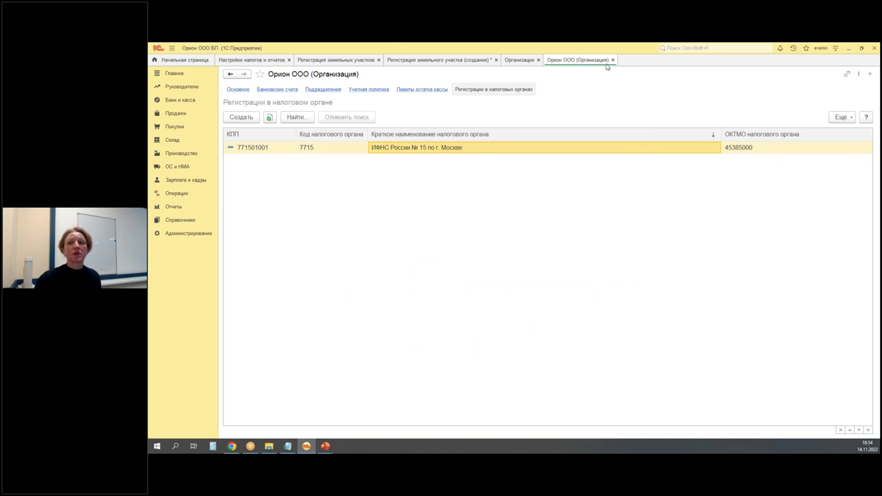
Save the land plot registration, and close it together with the organization's tax registrations
click(242, 118)
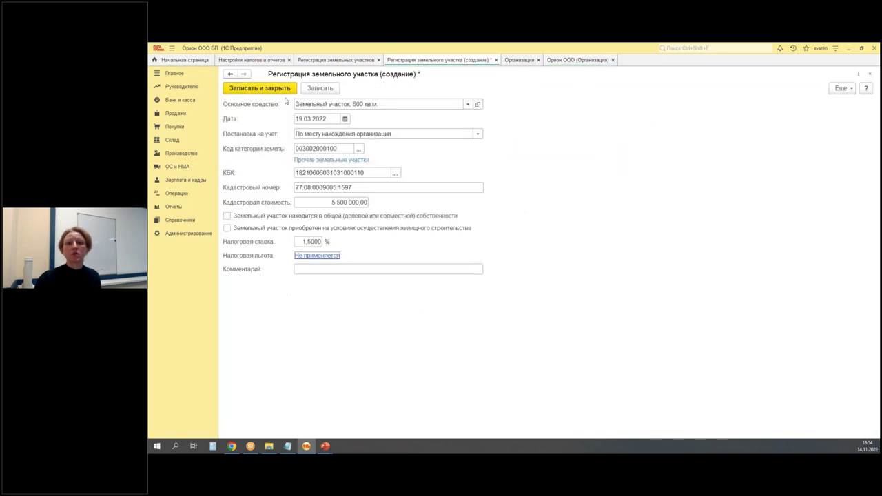
click(319, 89)
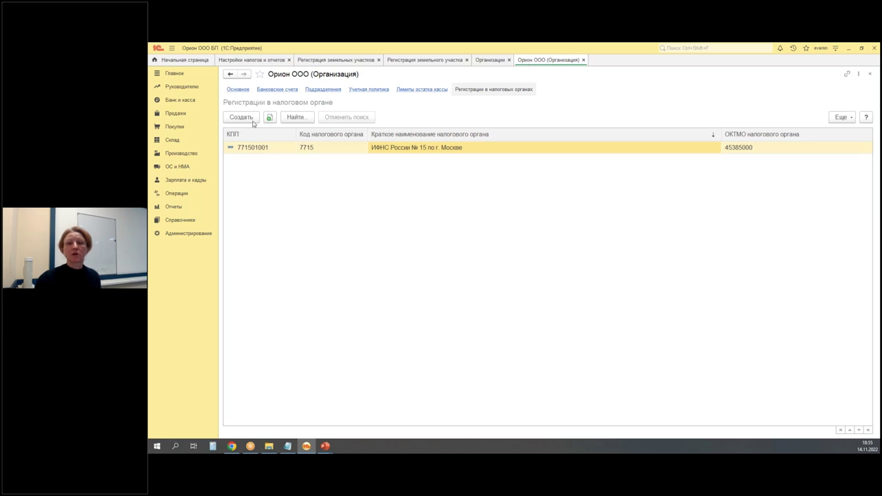
click(583, 60)
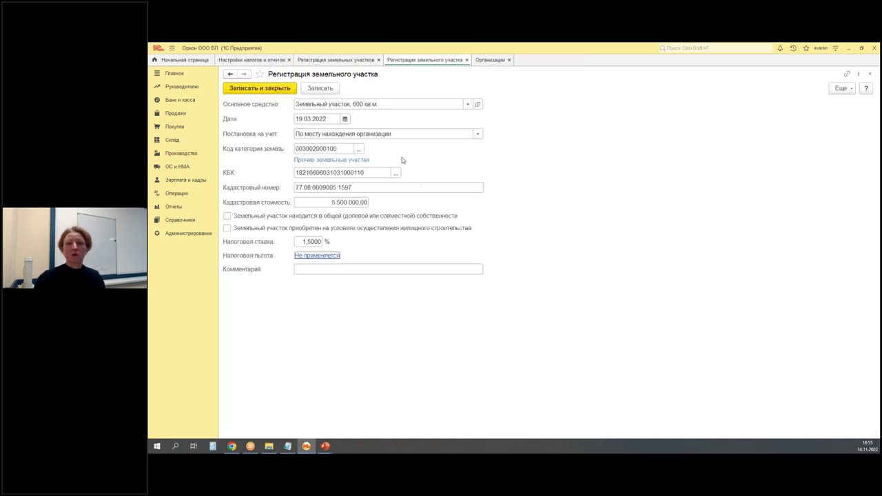
click(320, 88)
click(467, 59)
Reopen the tax authority registrations of Орион ООО and start a new registration in a maximized form
double_click(348, 120)
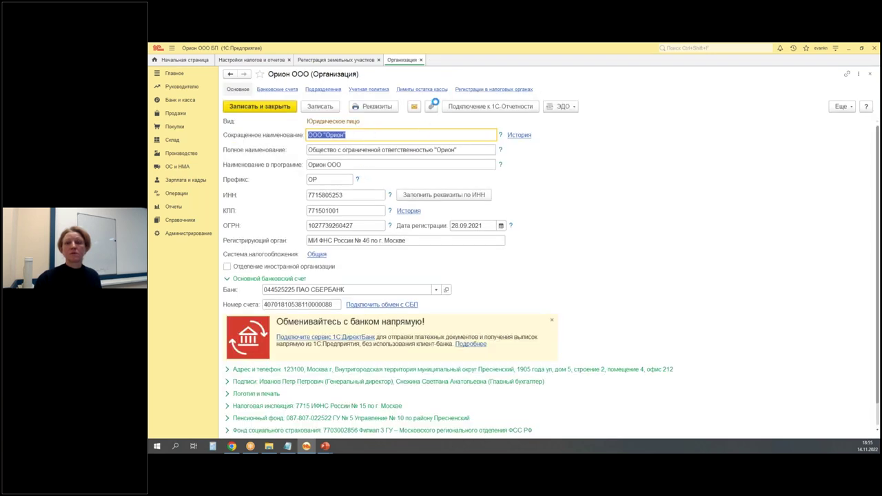
click(475, 90)
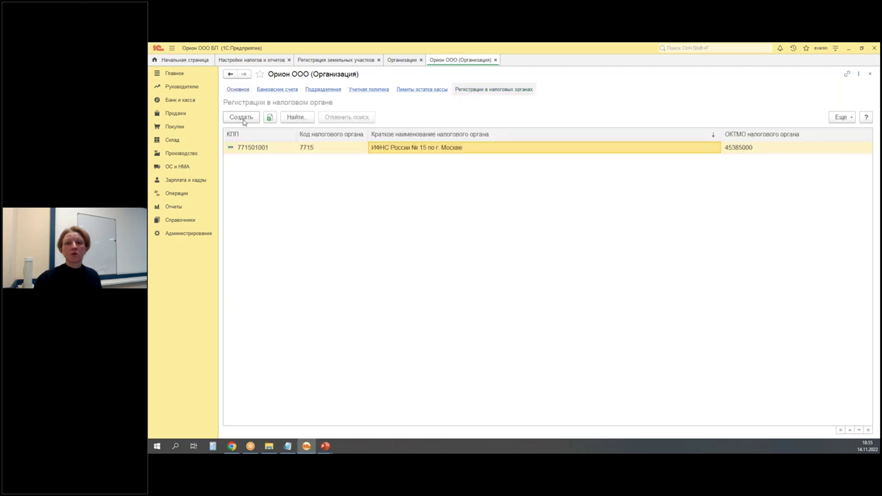
click(240, 117)
click(633, 132)
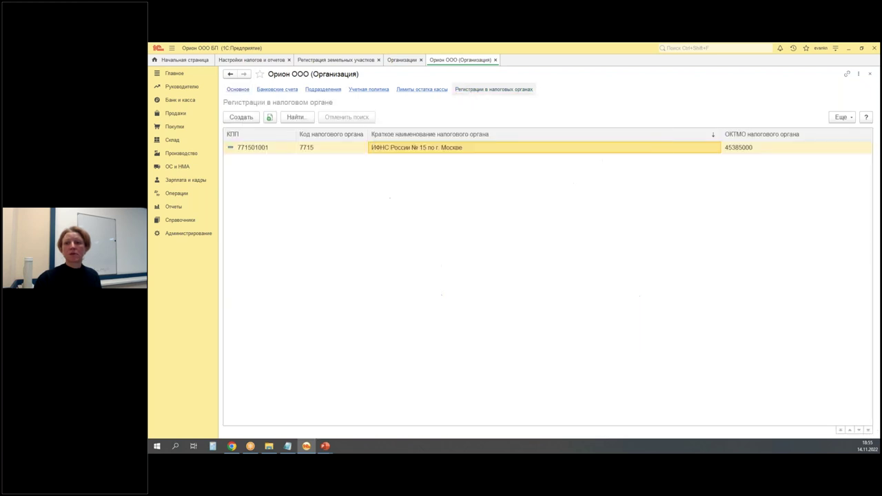
Set the КПП of the new tax authority registration to 505101001 and mark its last five digits
click(243, 117)
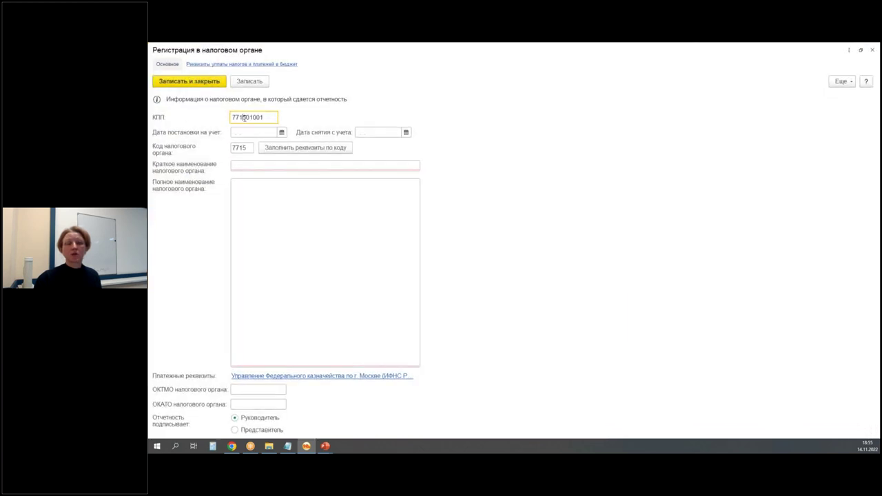
key(Left)
key(Left)
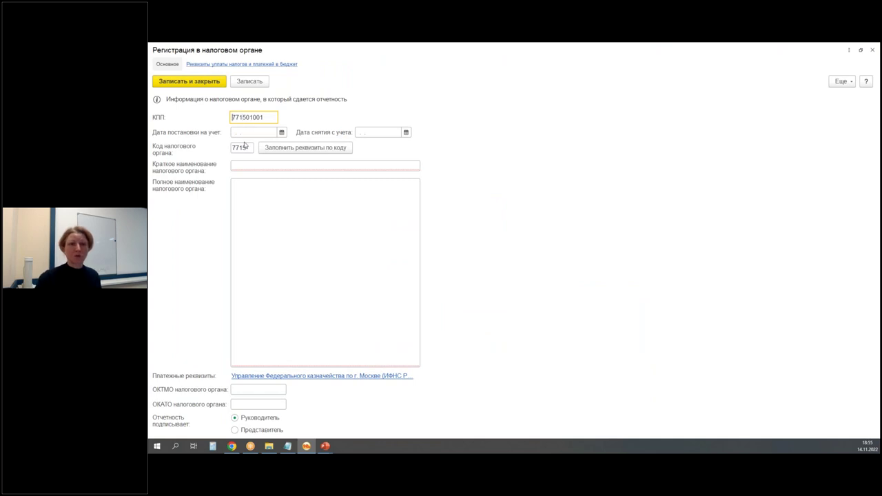
key(Delete)
key(Delete)
key(Delete)
key(Delete)
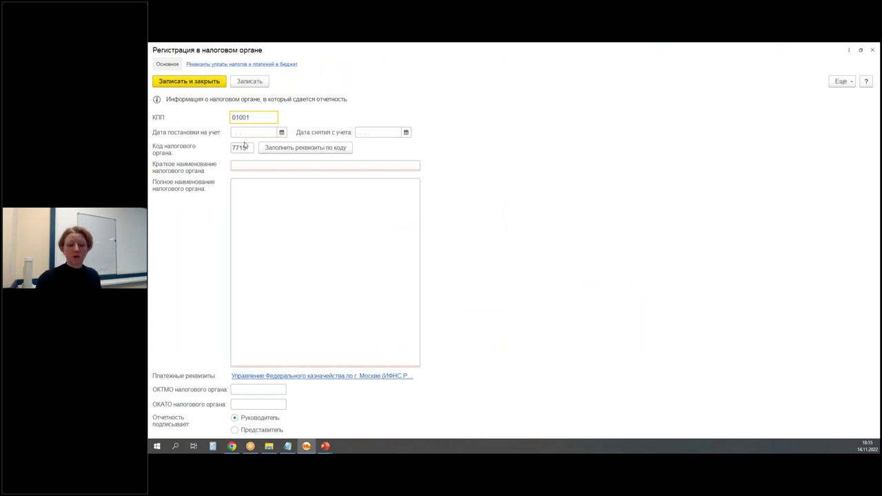
text(5051)
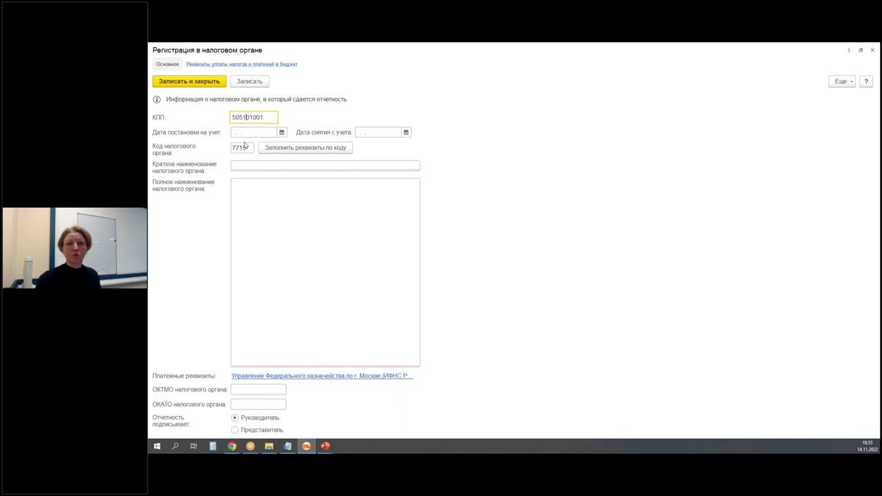
key(Tab)
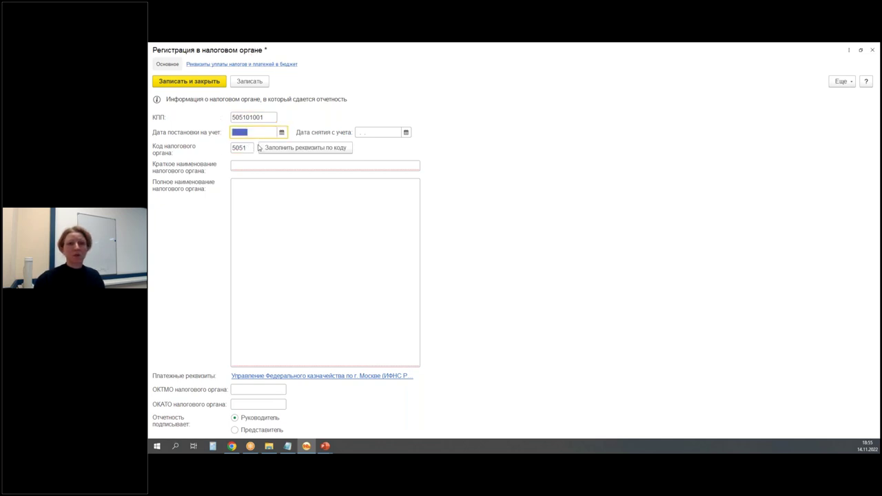
mouse_move(247, 123)
mouse_down()
mouse_move(274, 120)
mouse_move(242, 106)
mouse_move(274, 128)
mouse_up()
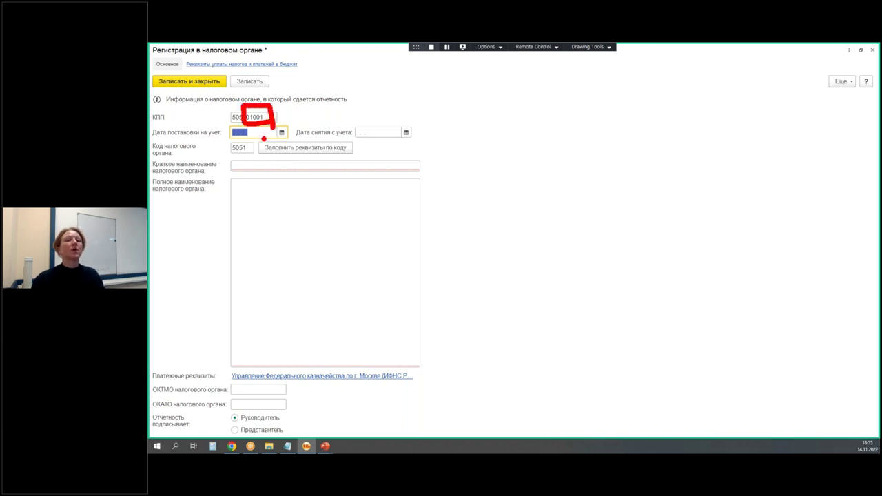
mouse_move(266, 77)
mouse_down()
mouse_move(254, 102)
mouse_move(255, 86)
mouse_move(278, 104)
mouse_up()
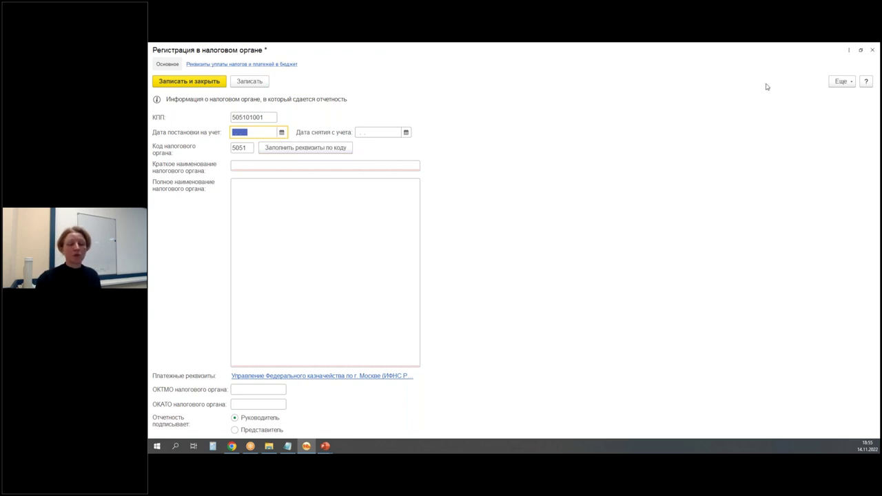
Set the registration date to 01.03.2022, the short name to ИФНС №51 and the full name to Инспекция федеральной налоговой службы №51
text(01032022)
key(Tab)
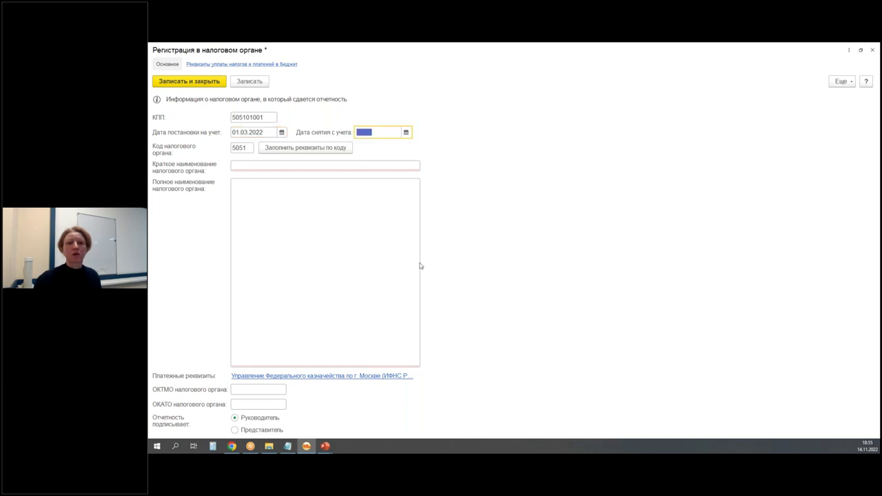
click(276, 164)
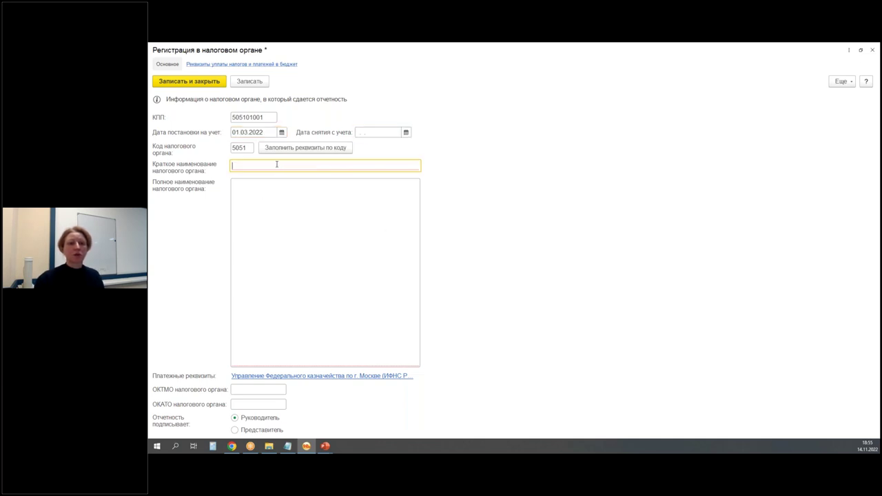
text(ИФНС №)
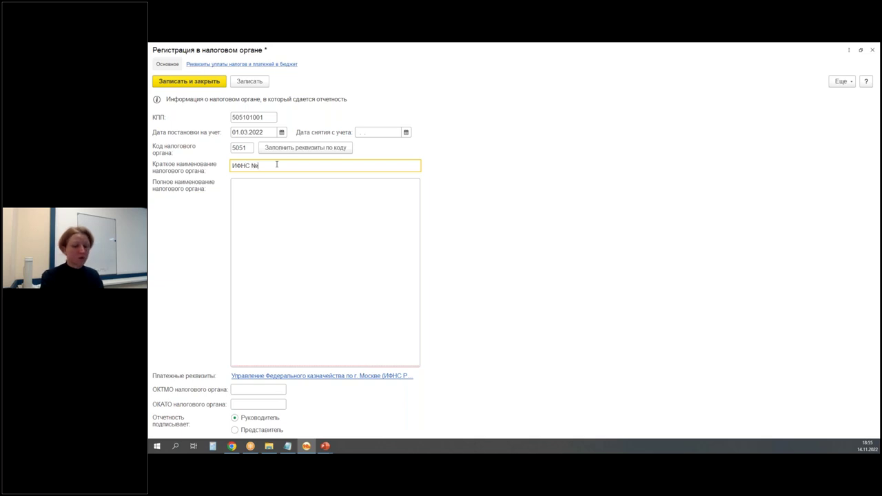
text(51)
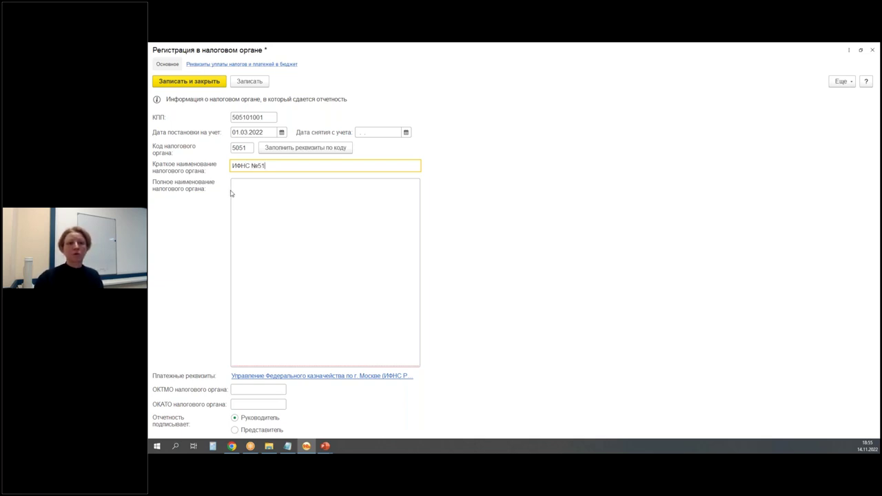
click(231, 191)
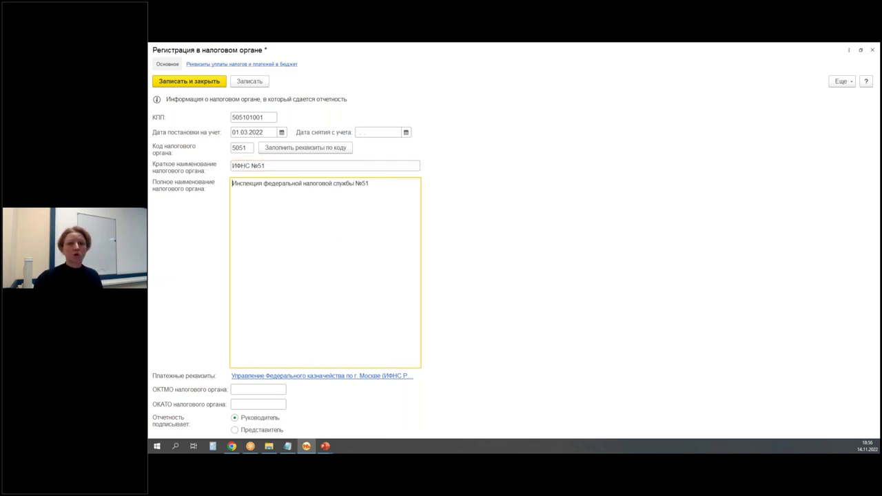
Set the ОКТМО налогового органа to 45879000 and open the tax payment details, agreeing to save the registration
click(240, 389)
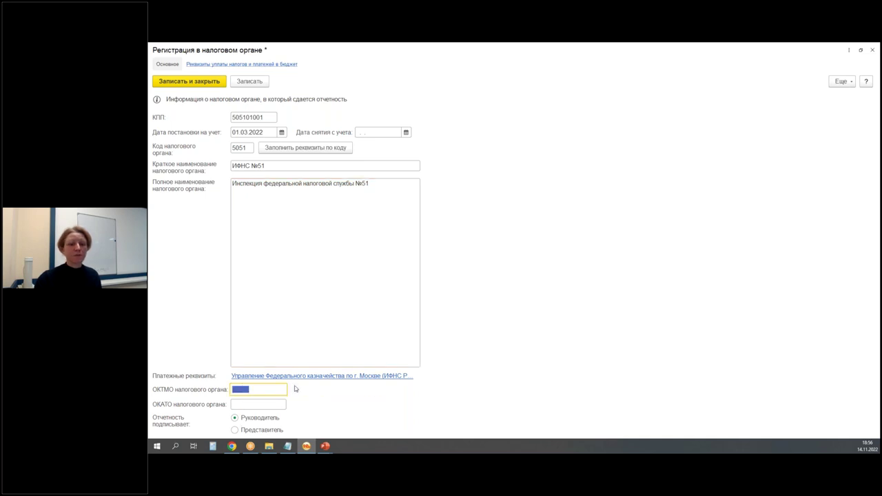
text(45879)
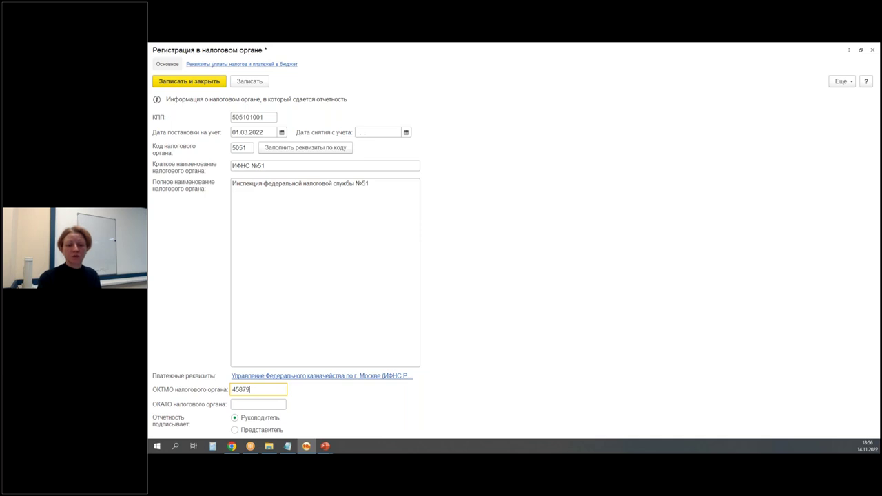
text(000)
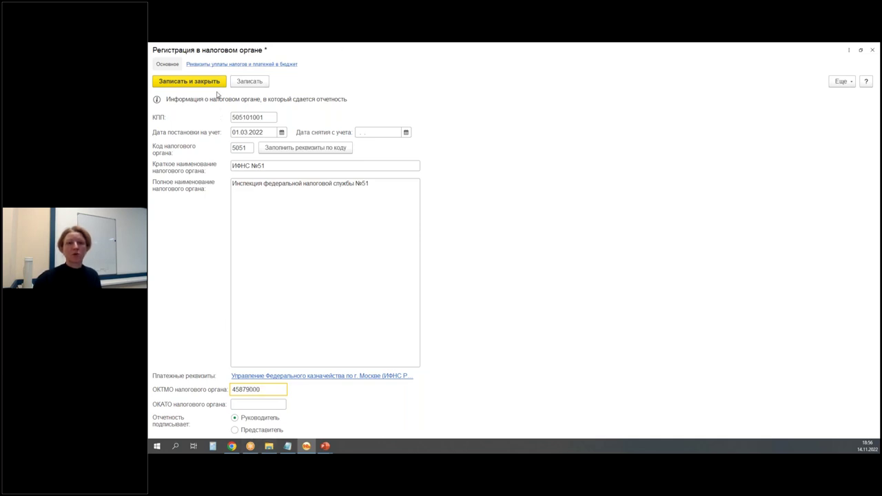
click(226, 64)
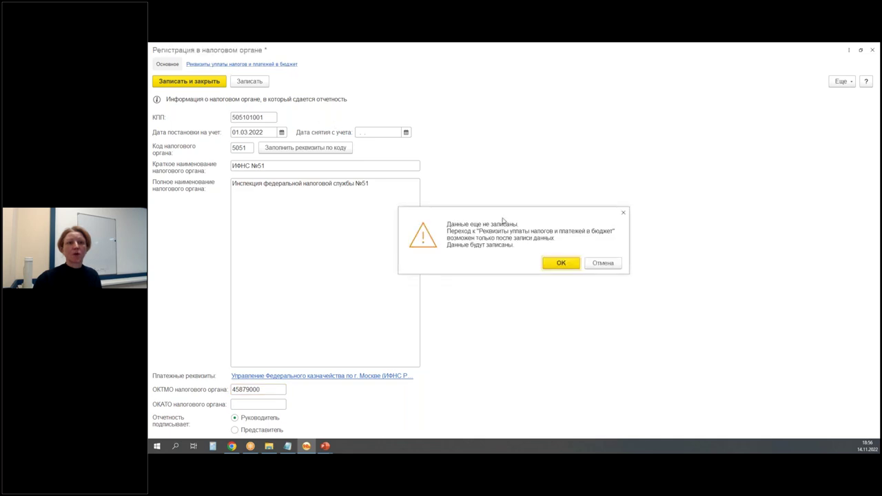
click(558, 263)
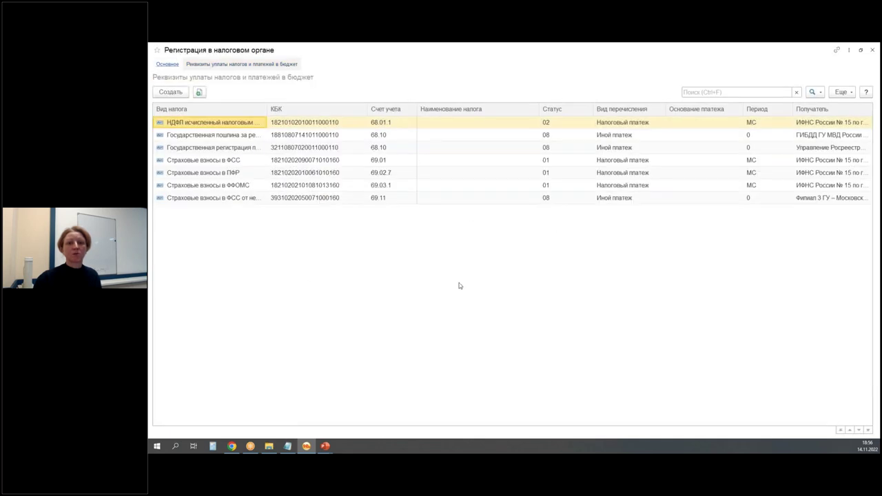
Close the tax authority registration, the card of Орион ООО and the list of organizations
click(871, 51)
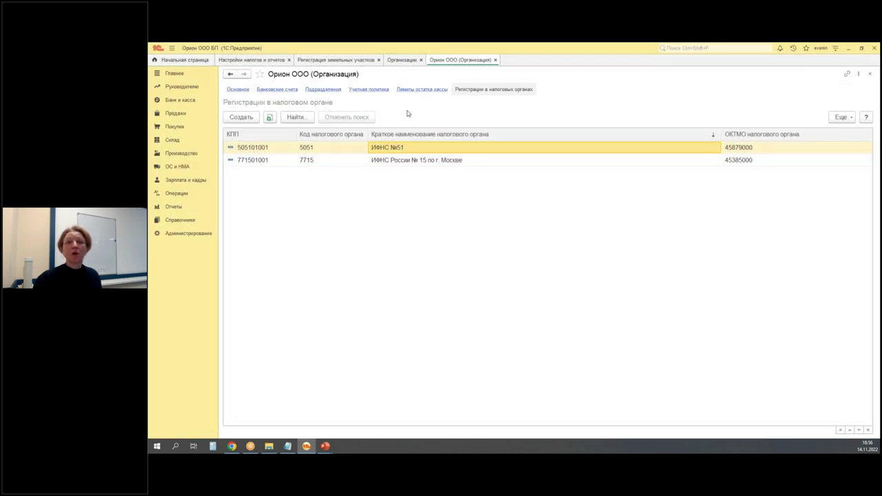
click(495, 60)
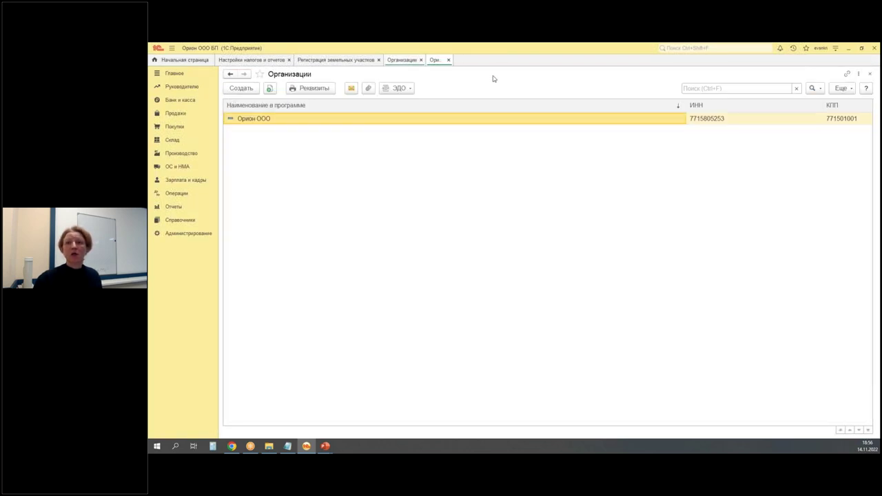
click(421, 60)
Reopen the land plot registration dated 19.03.2022 and try the Постановка на учет option С другим кодом по ОКТМО
double_click(346, 118)
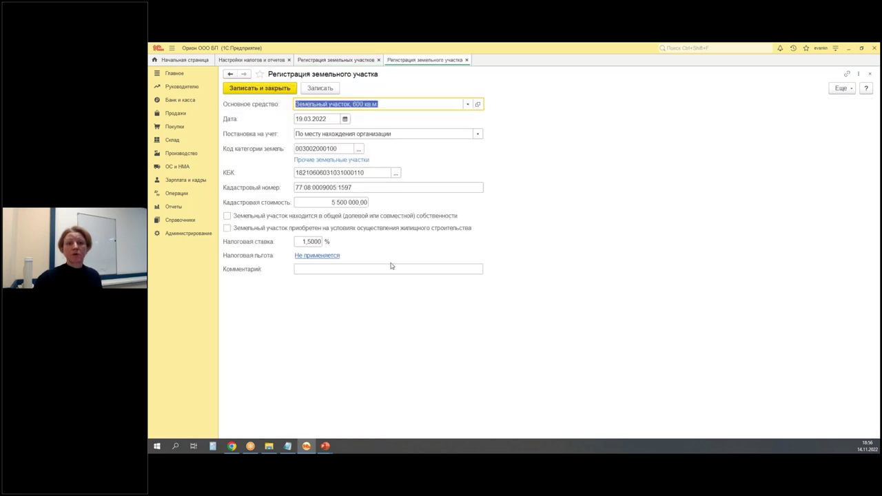
click(478, 134)
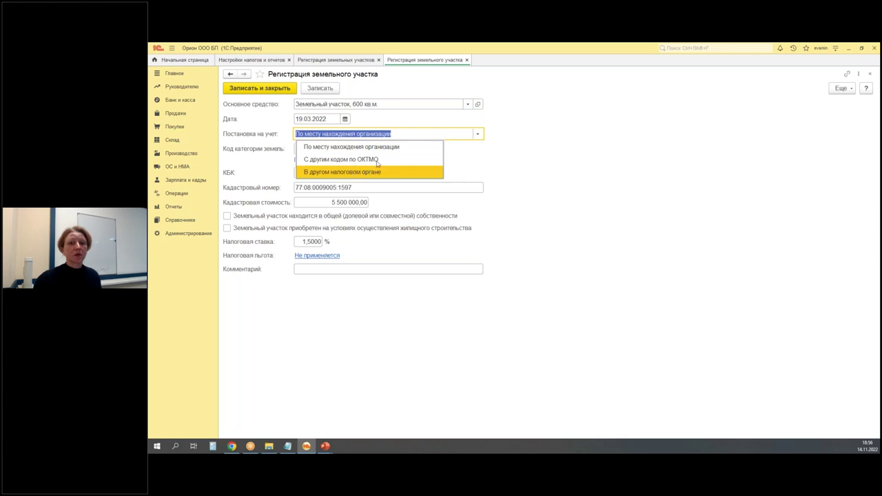
click(333, 162)
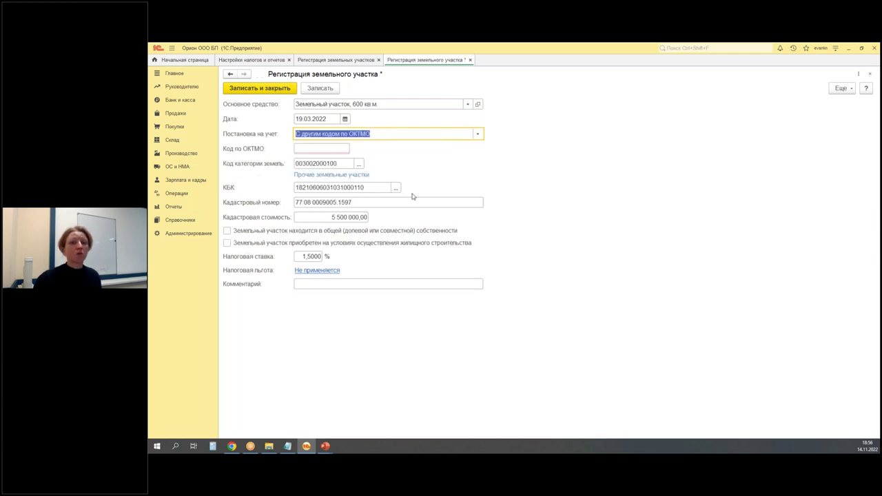
Switch the plot's Постановка на учет to В другом налоговом органе and choose the ИФНС №51 registration as its tax authority
click(477, 133)
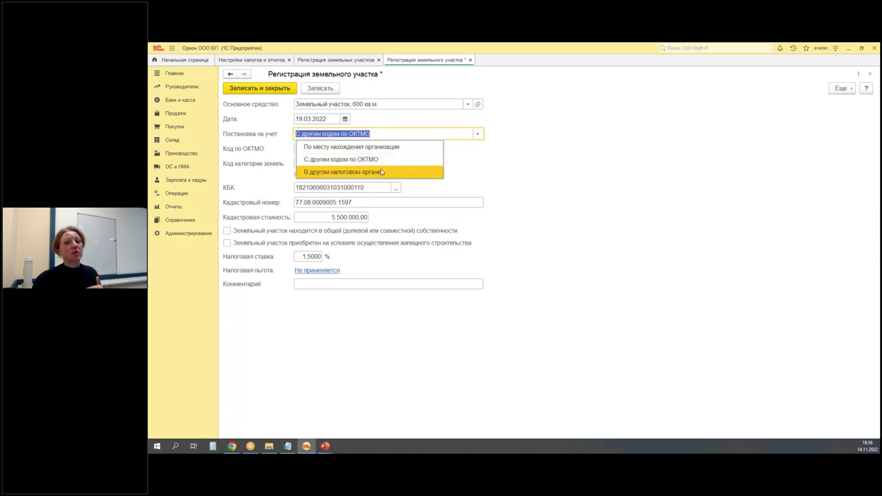
click(430, 171)
click(480, 149)
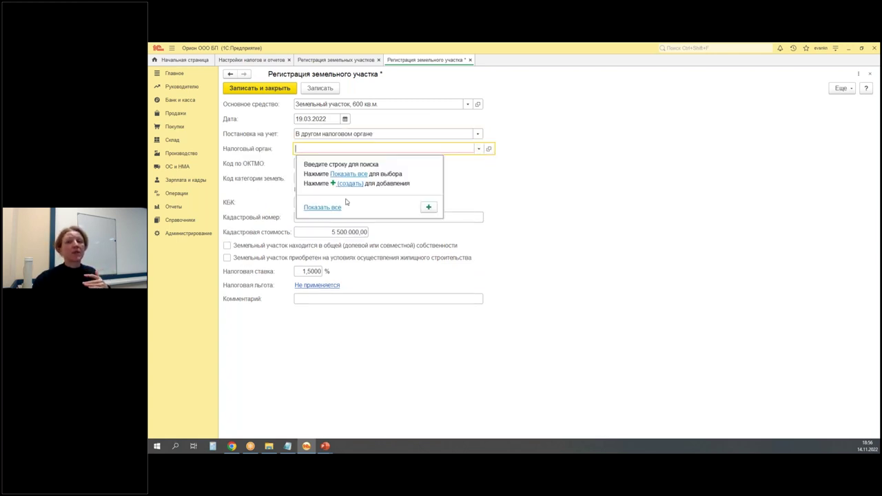
click(323, 207)
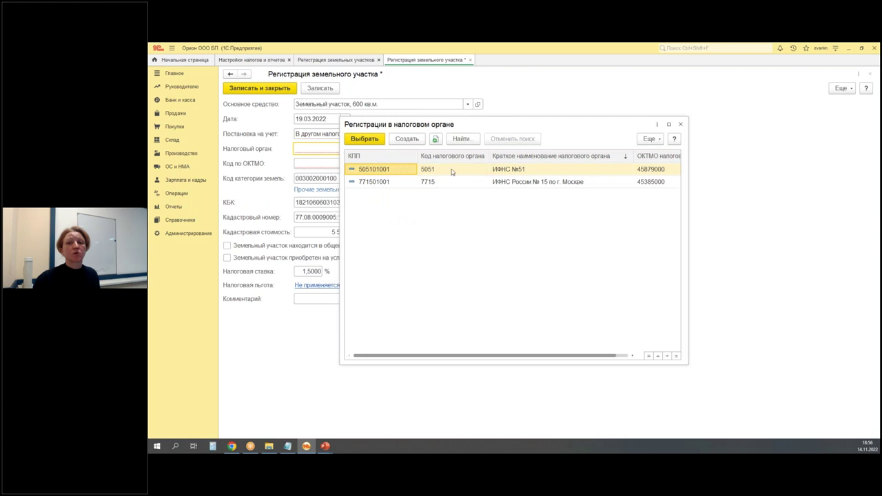
click(471, 171)
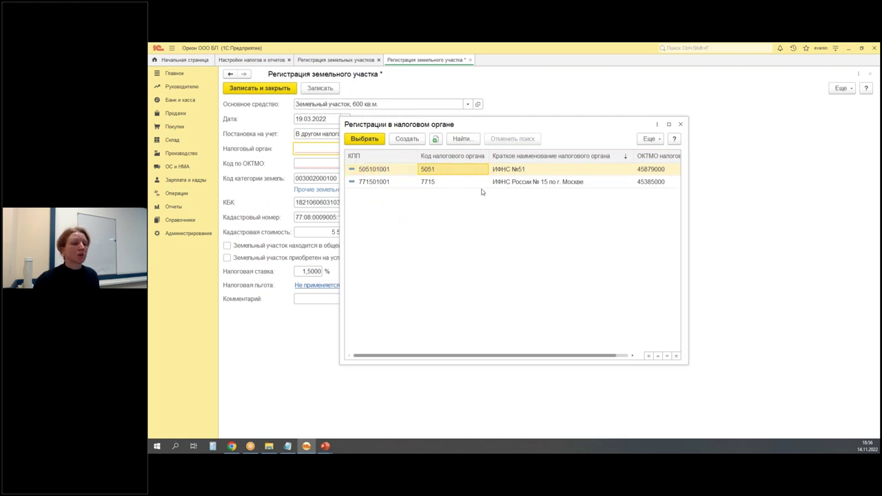
double_click(471, 171)
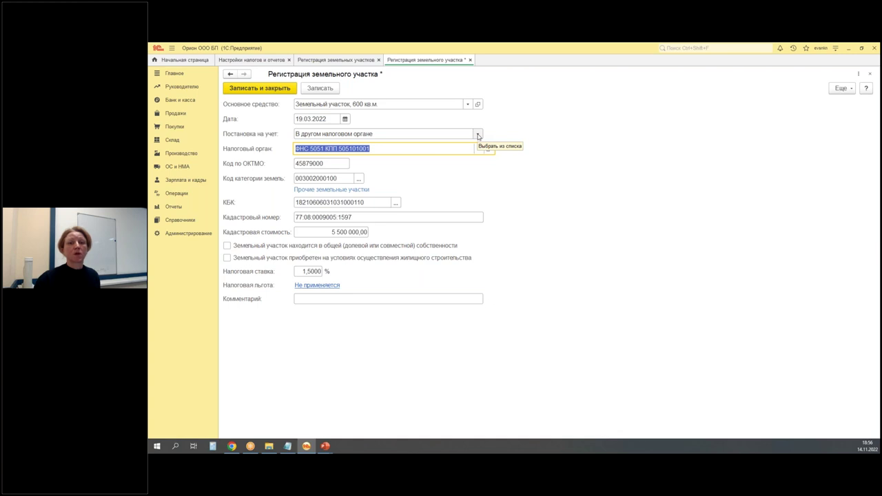
Switch to the Chrome browser, search Google for "итс 1с" and open the Информационная система 1С:ИТС site
click(231, 446)
click(270, 62)
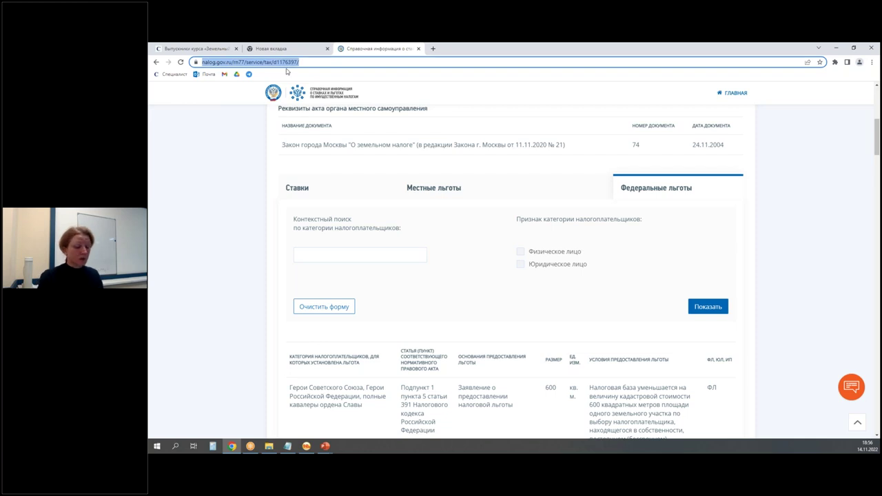
text(итс 1с)
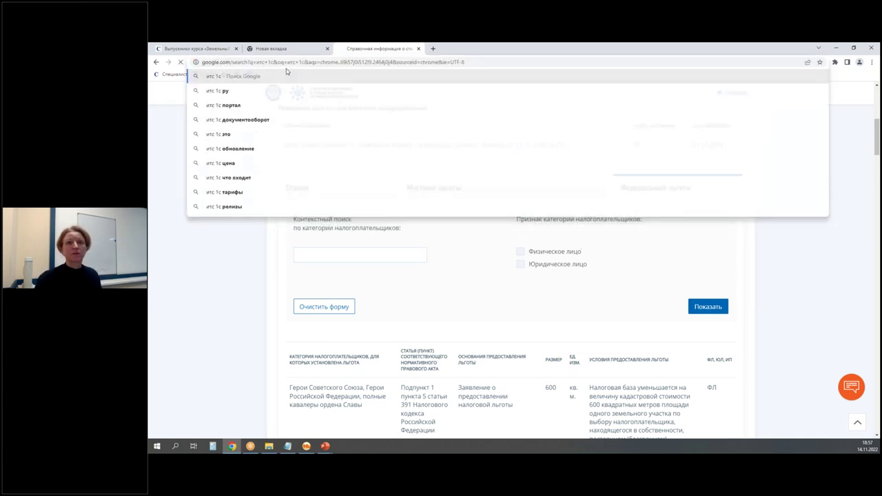
key(Return)
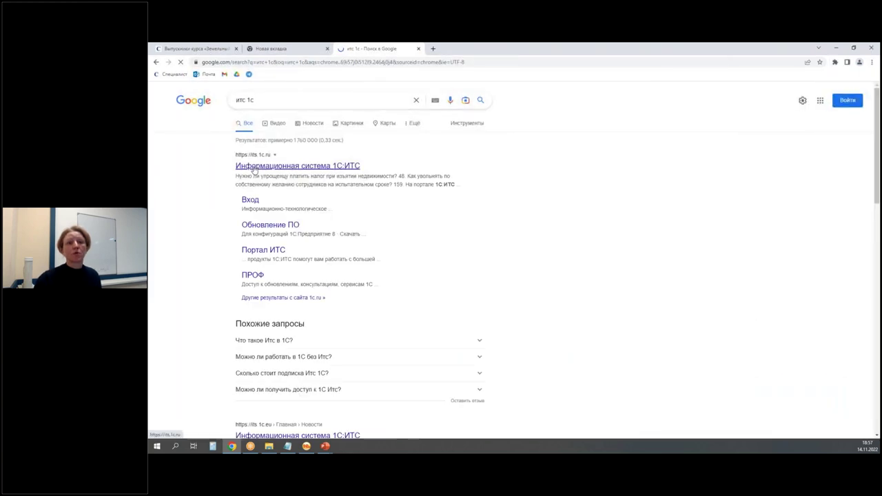
click(252, 168)
Search the 1С:ИТС site for "регистрация земельных участков", review the results and return to the 1С land plot registration
click(192, 144)
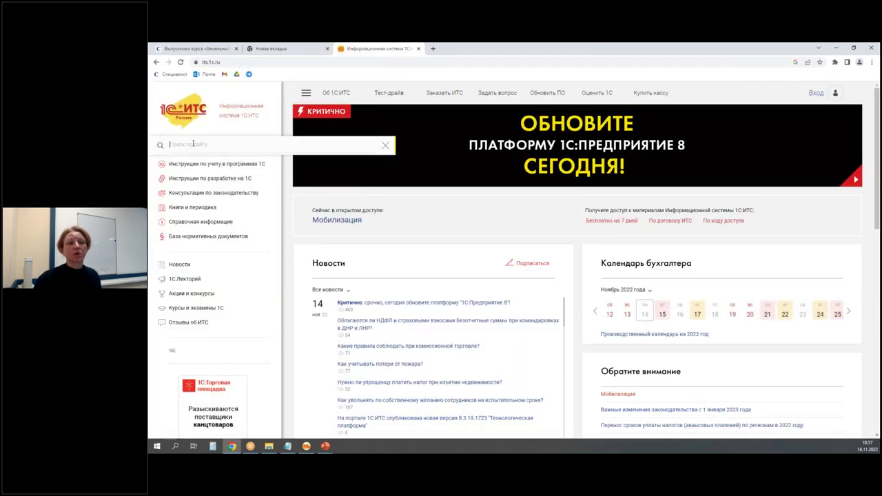
text(н)
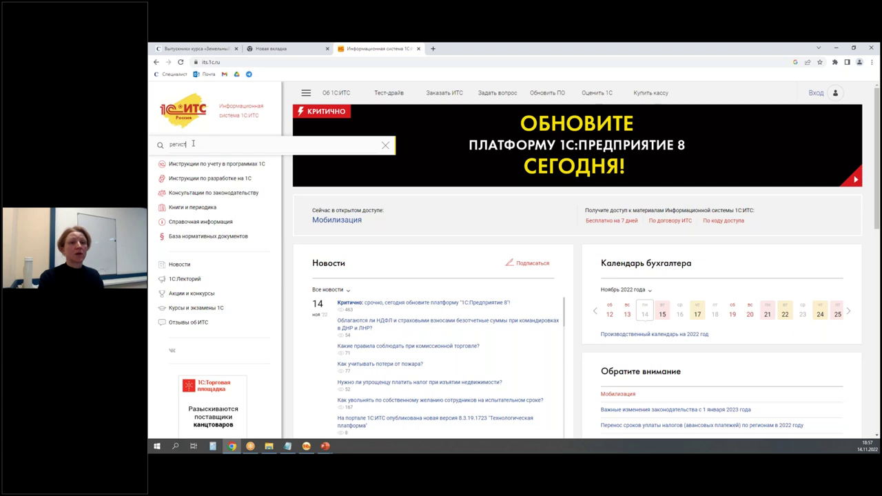
text(егистрация земель)
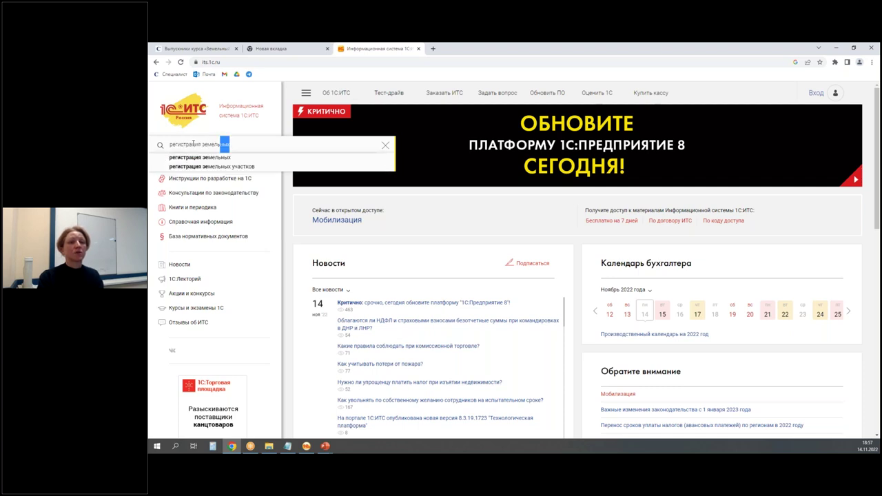
key(Return)
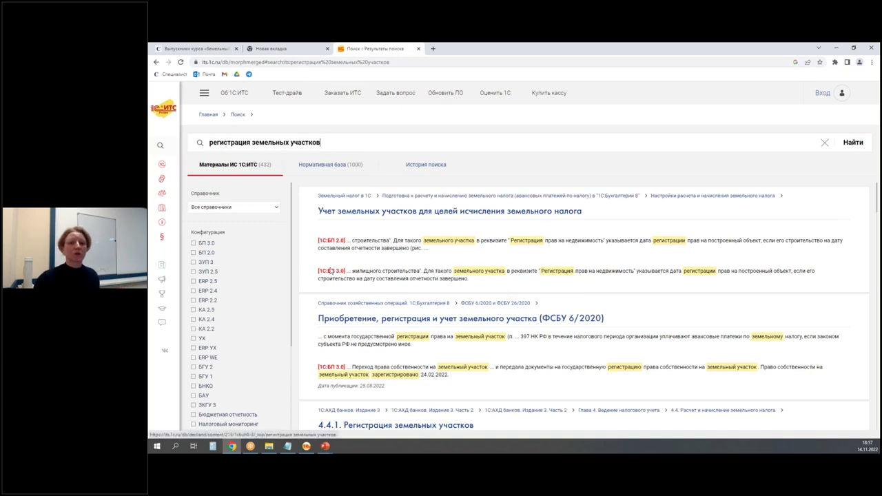
click(834, 47)
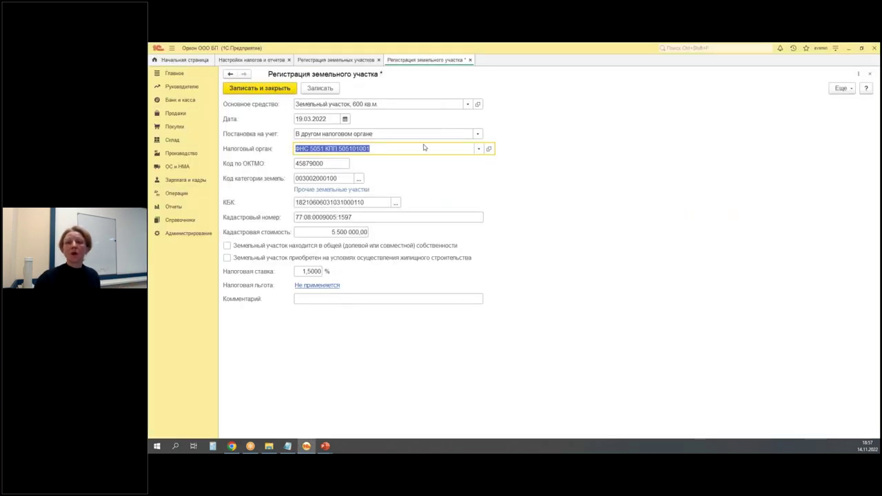
Return the plot's Постановка на учет to По месту нахождения организации, leave the form, and reopen the registration to check it
click(478, 134)
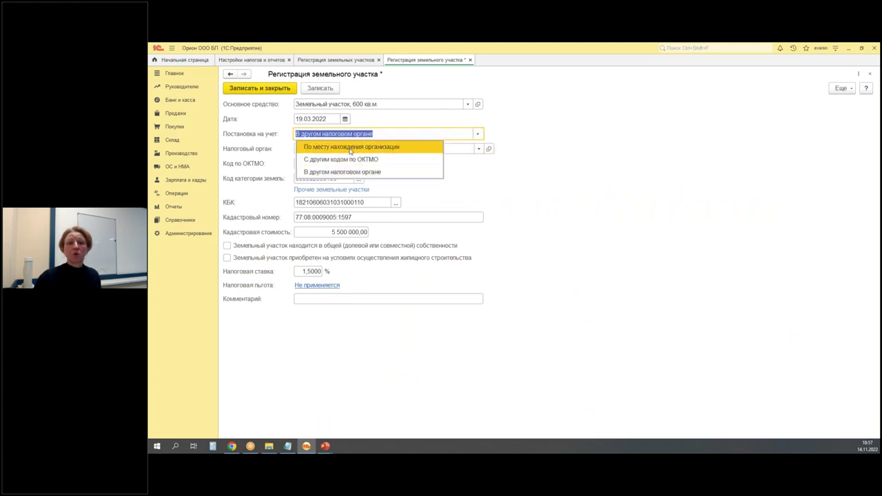
click(406, 144)
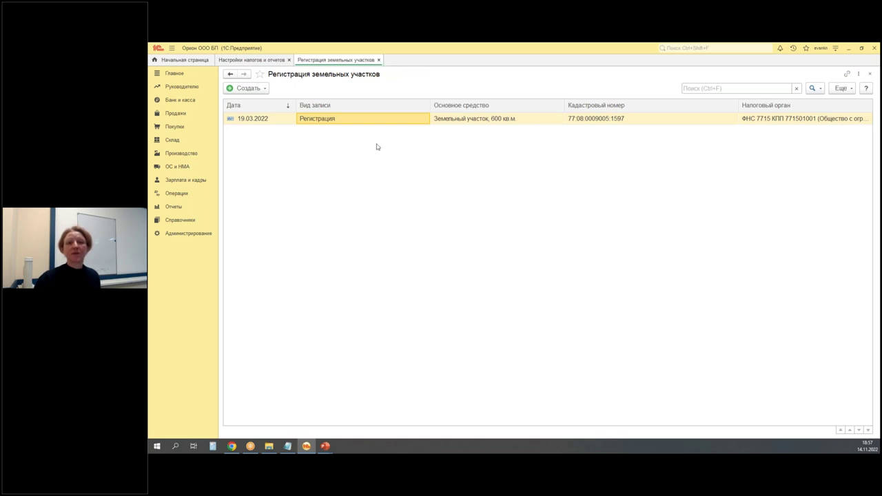
double_click(365, 119)
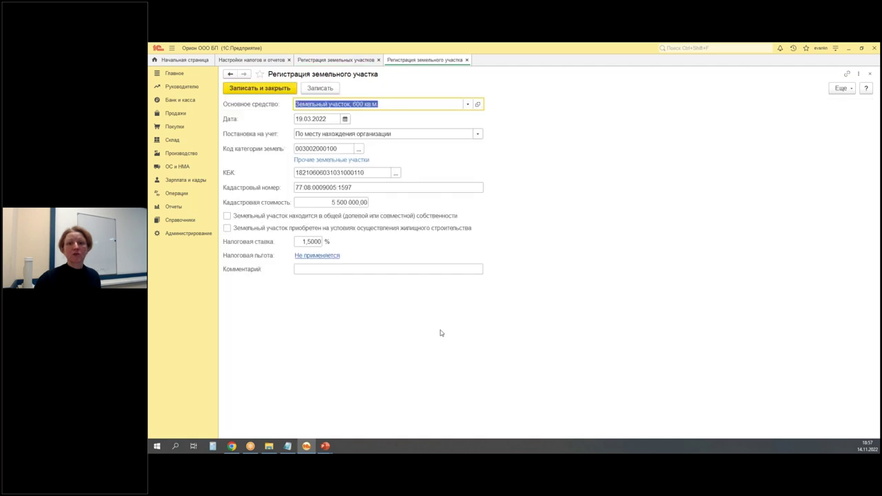
click(467, 60)
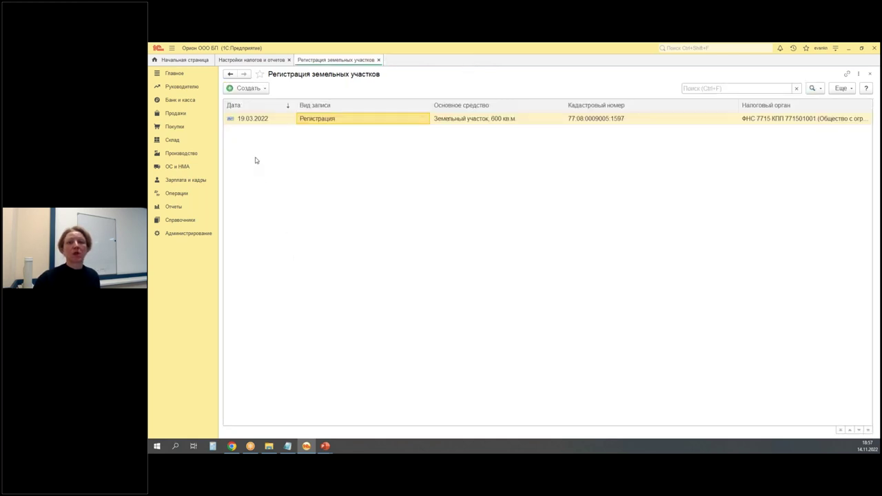
Close the land plot registrations and open the land tax advance payment settings to examine the Уплачиваются авансы option
click(379, 60)
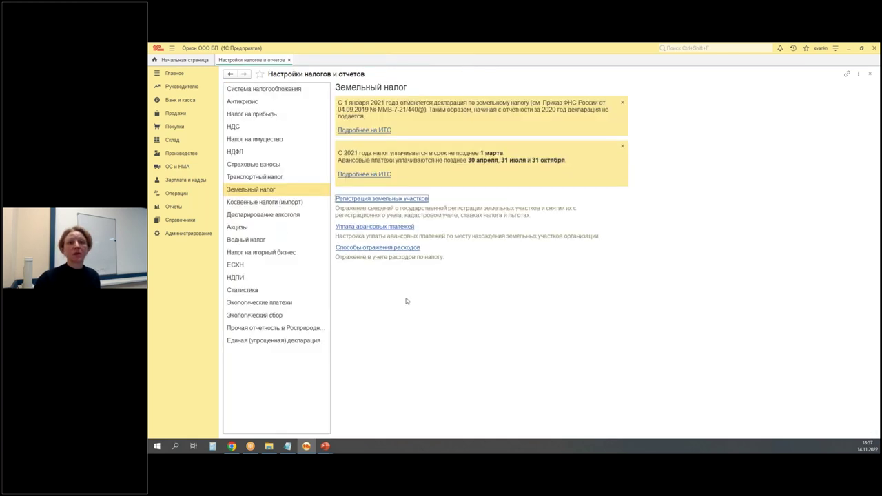
click(360, 229)
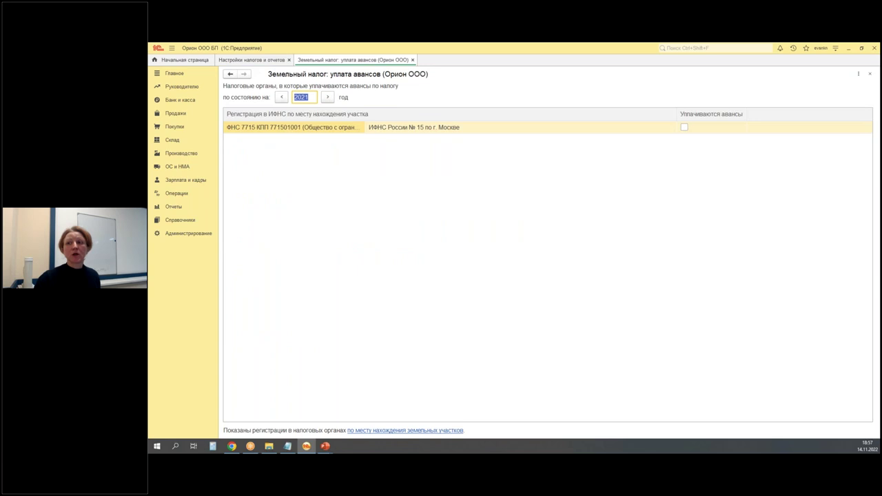
mouse_move(659, 104)
mouse_down()
mouse_move(705, 148)
mouse_move(759, 174)
mouse_move(733, 181)
mouse_move(776, 201)
mouse_up()
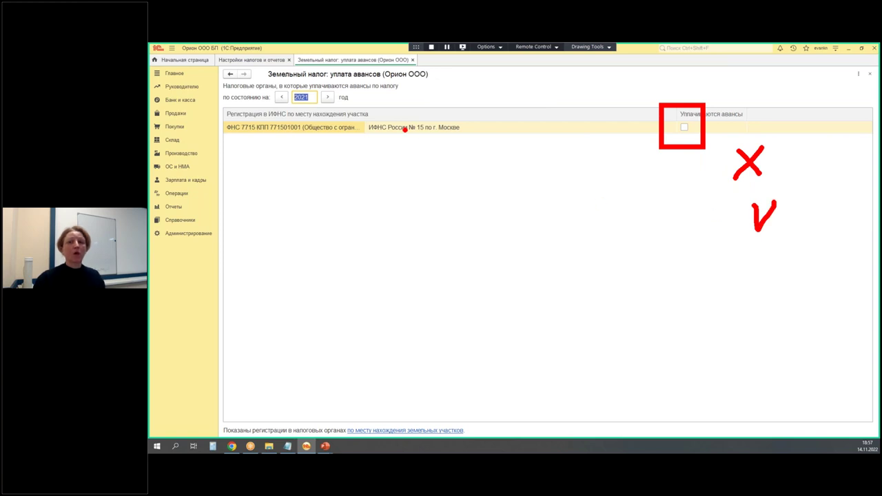
Enable Уплачиваются авансы for ИФНС России № 15 по г. Москве as of 2022 and close the advance payment settings
click(327, 97)
click(685, 128)
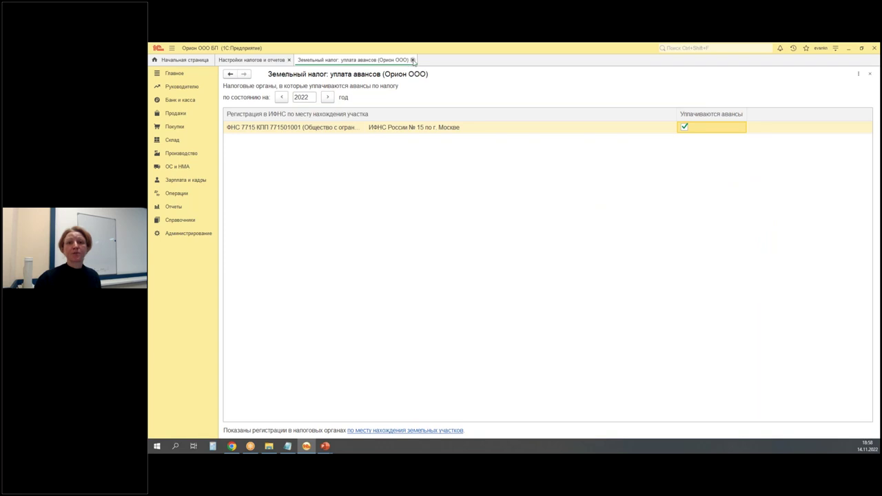
click(412, 59)
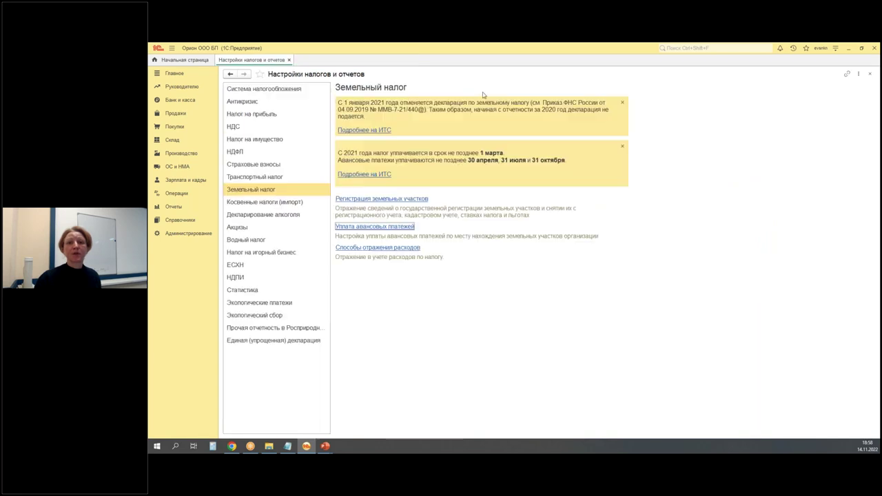
Open the land tax Способы отражения расходов and create a new entry effective from 01.01.2022
click(367, 248)
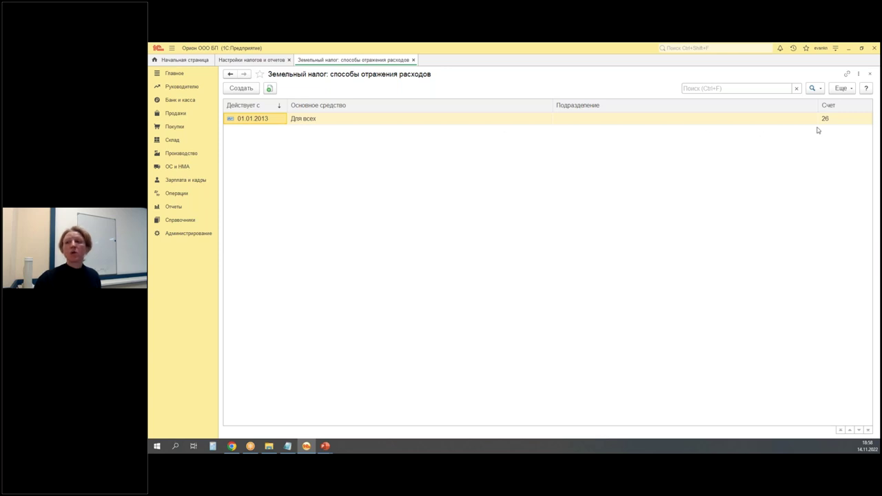
drag(815, 102, 833, 136)
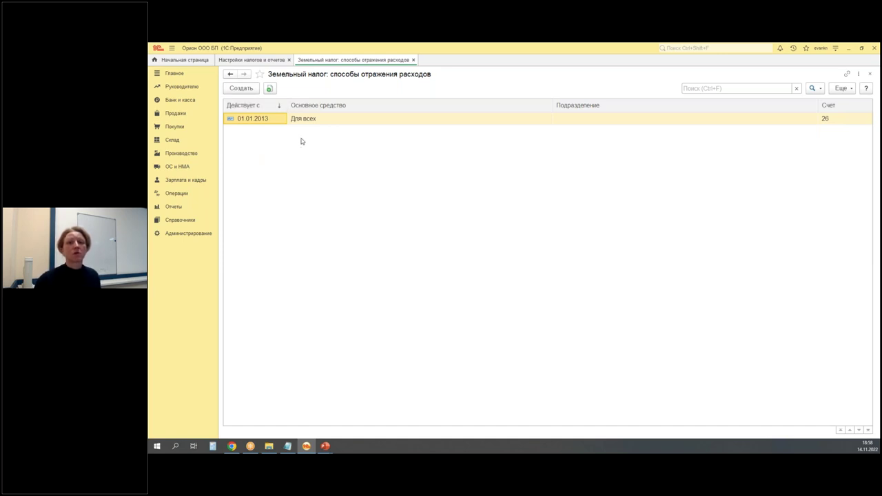
click(241, 89)
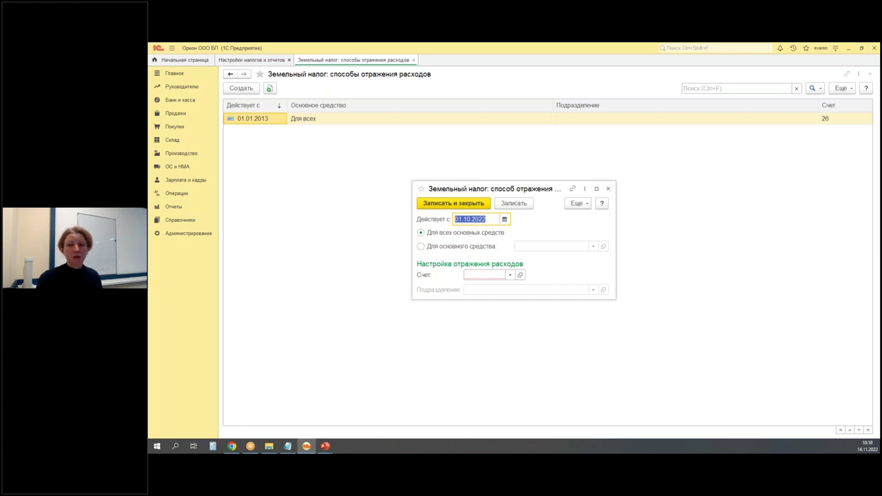
text(1903)
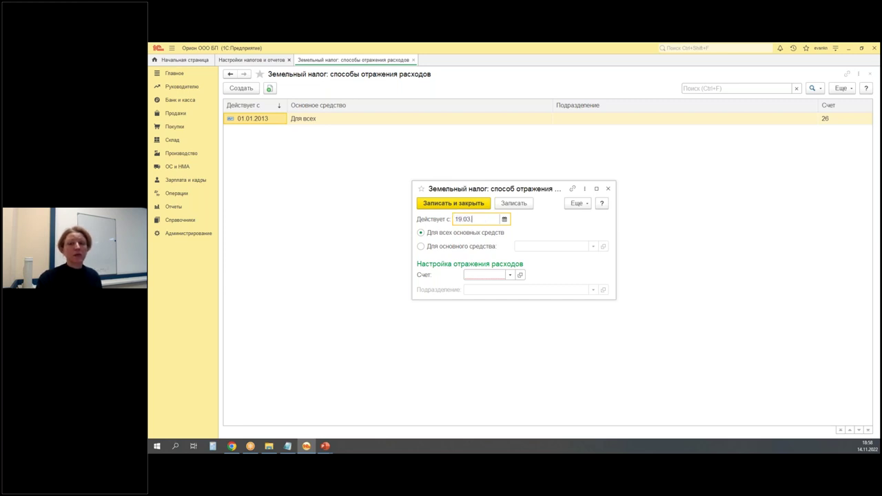
key(BackSpace)
key(BackSpace)
key(BackSpace)
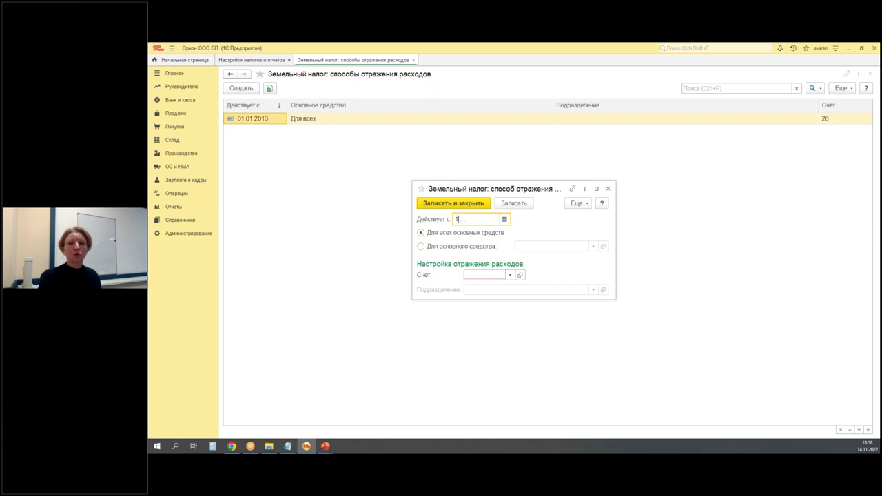
text(0101)
key(Tab)
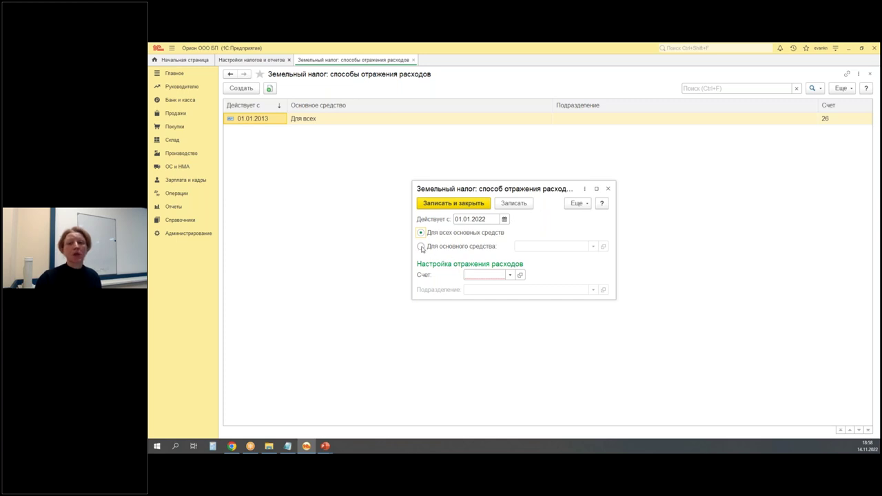
Set the entry's account to 20.01 and apply it only to the fixed asset Земельный участок, 600 кв.м
click(465, 274)
text(20)
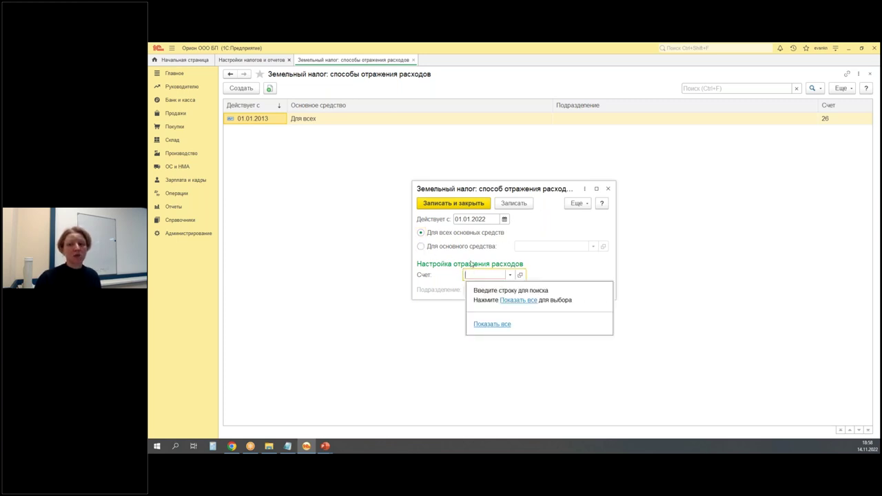
text(01)
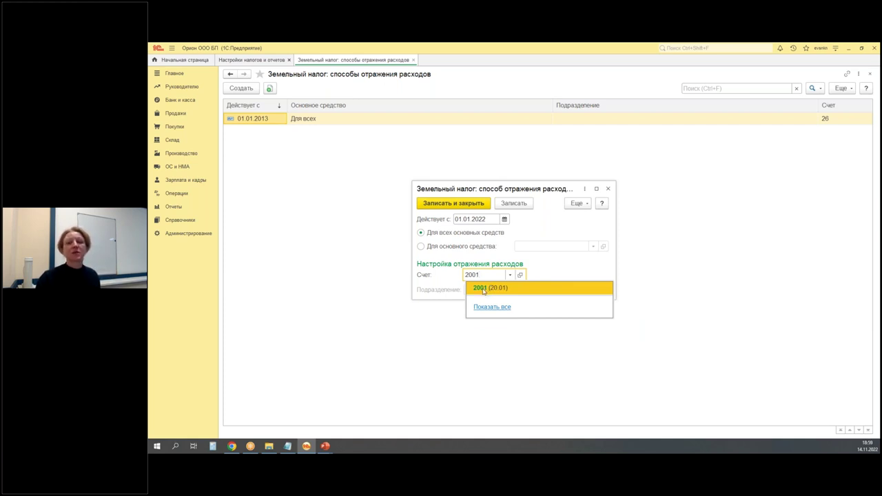
click(482, 288)
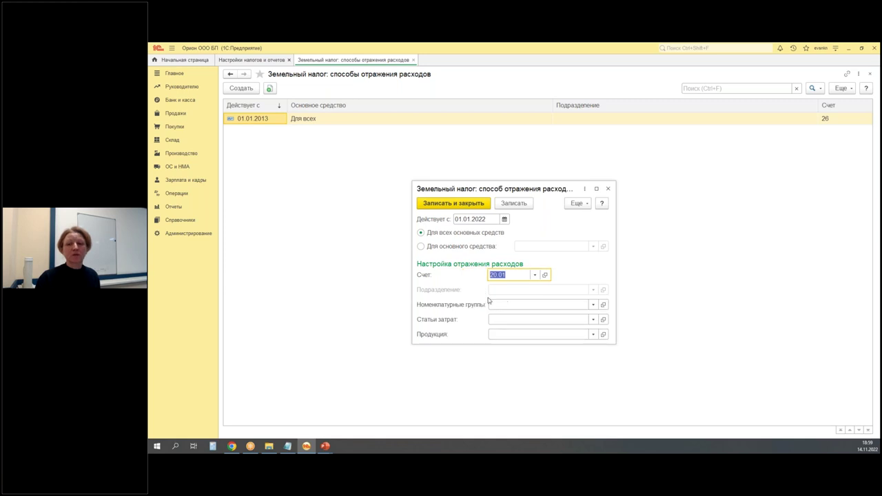
click(420, 247)
click(592, 246)
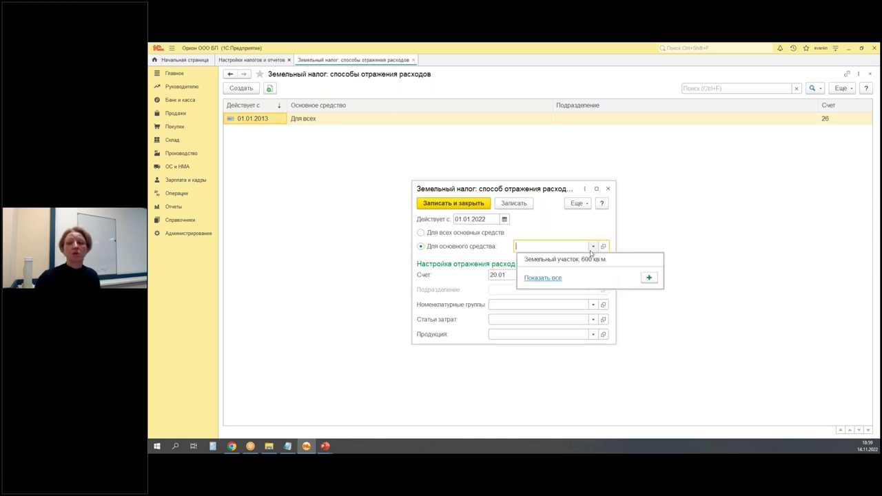
click(542, 278)
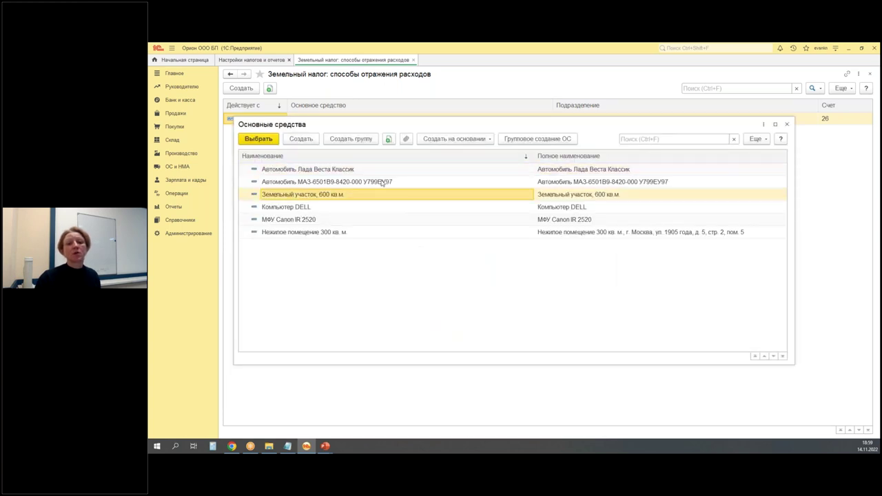
key(Return)
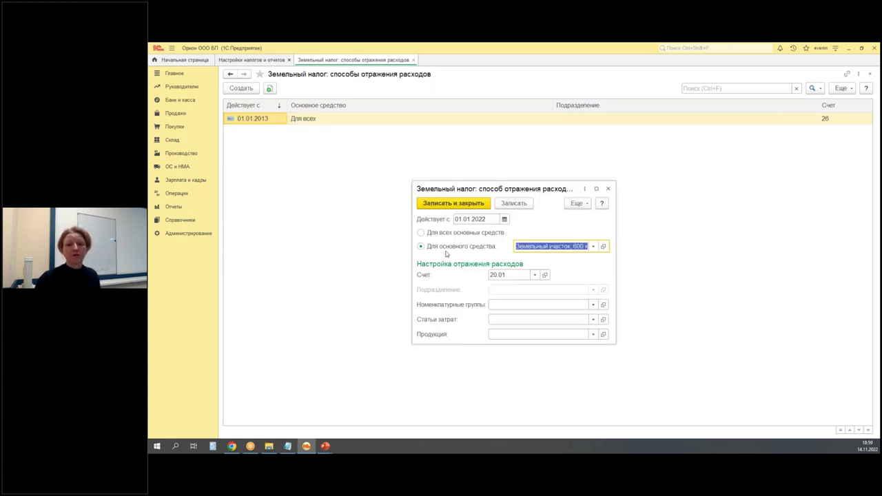
Assign the product group 23.91 Производство абразивных изделий and the cost item Имущественные налоги, and save and close the entry
click(495, 304)
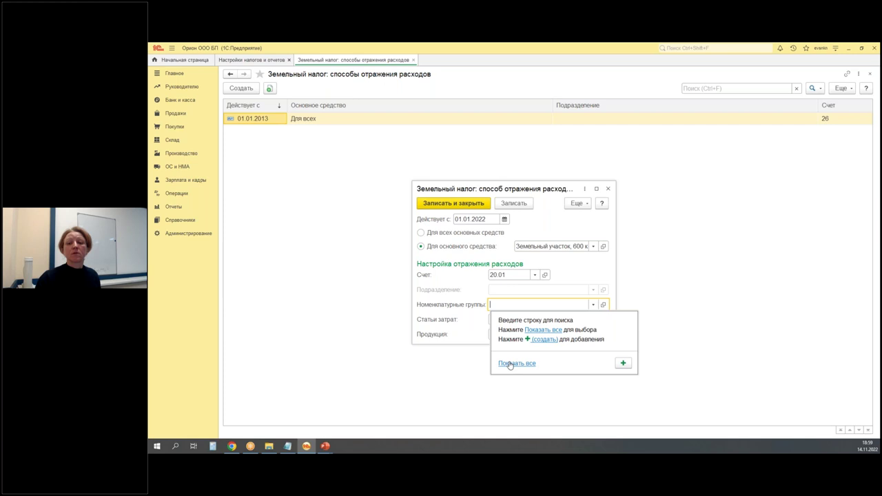
click(509, 363)
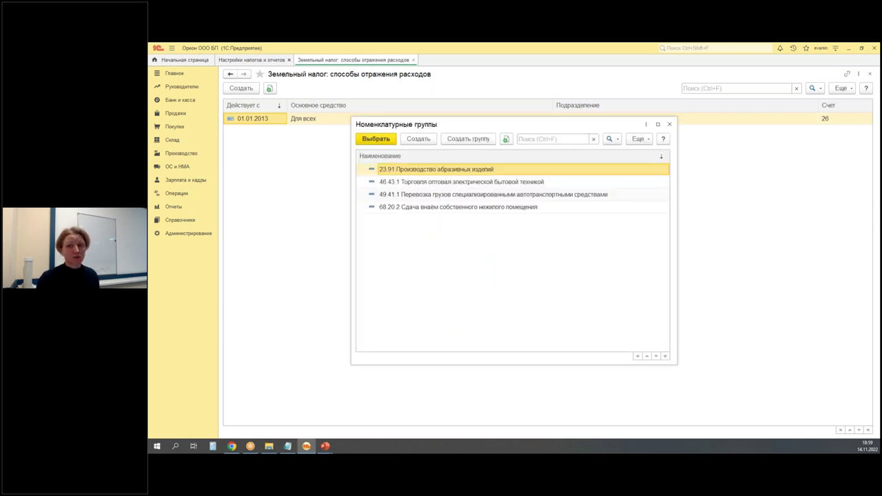
click(370, 139)
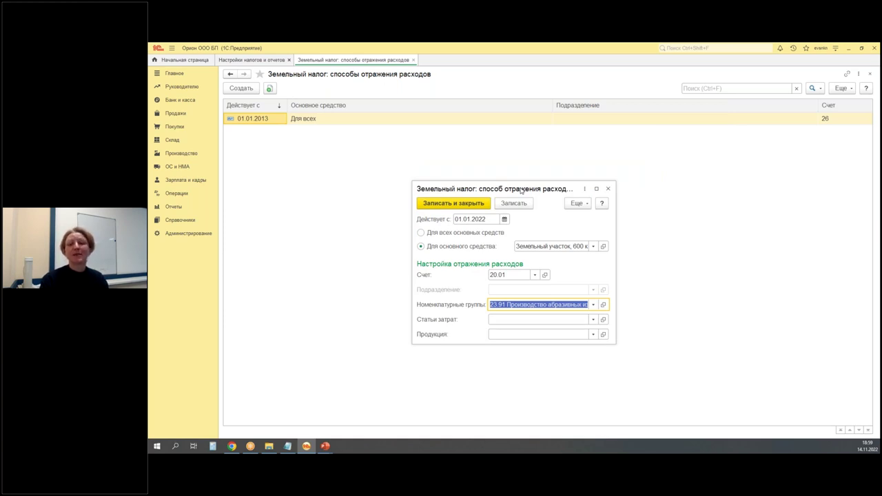
click(593, 319)
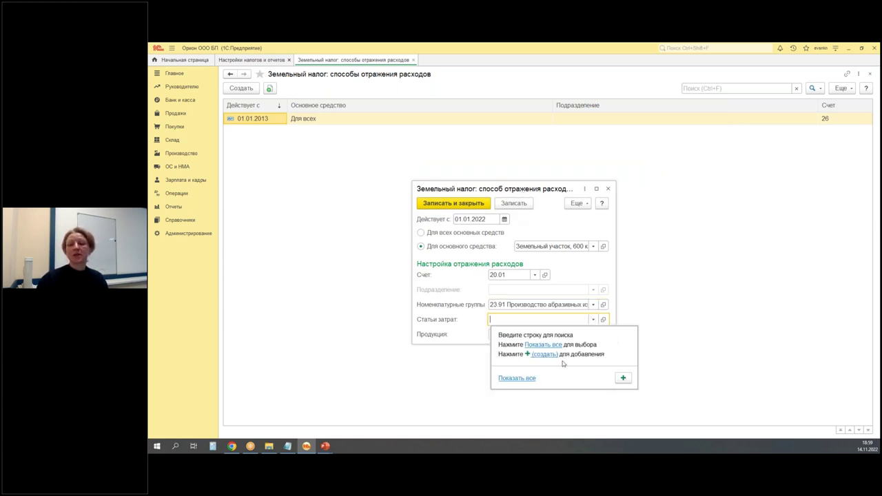
click(515, 378)
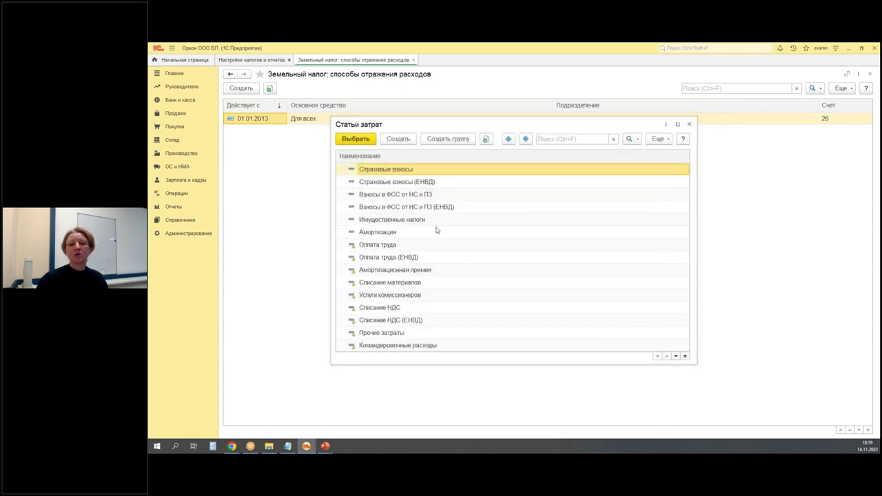
click(391, 221)
double_click(391, 221)
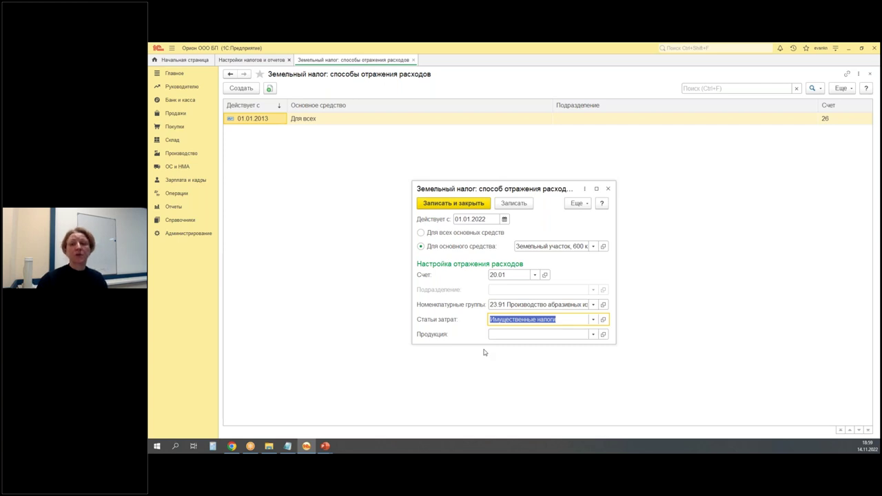
click(460, 204)
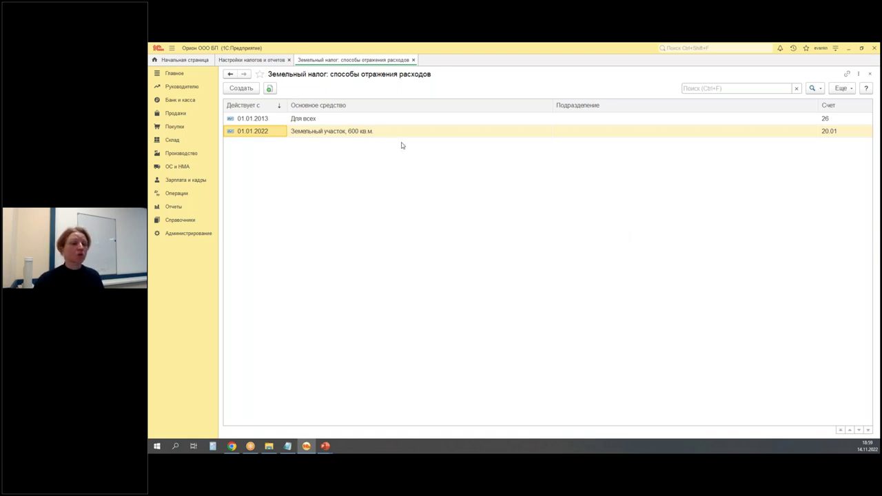
Reopen the land plot's expense entry to check its product group, and close it together with the expense methods list
double_click(316, 134)
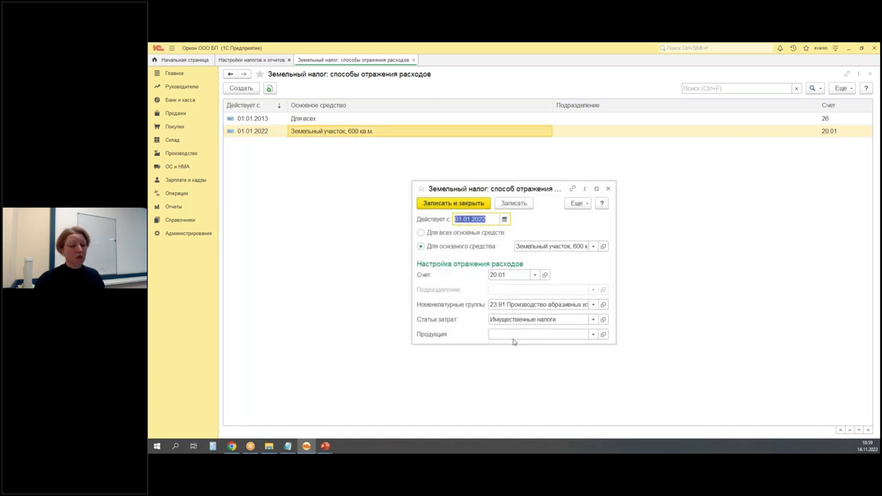
mouse_move(492, 312)
mouse_down()
mouse_move(505, 297)
mouse_move(511, 312)
mouse_up()
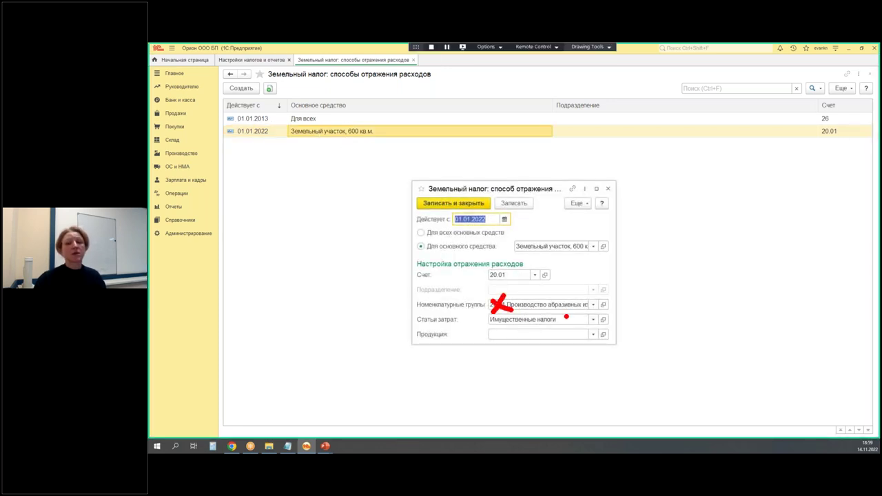
key(Escape)
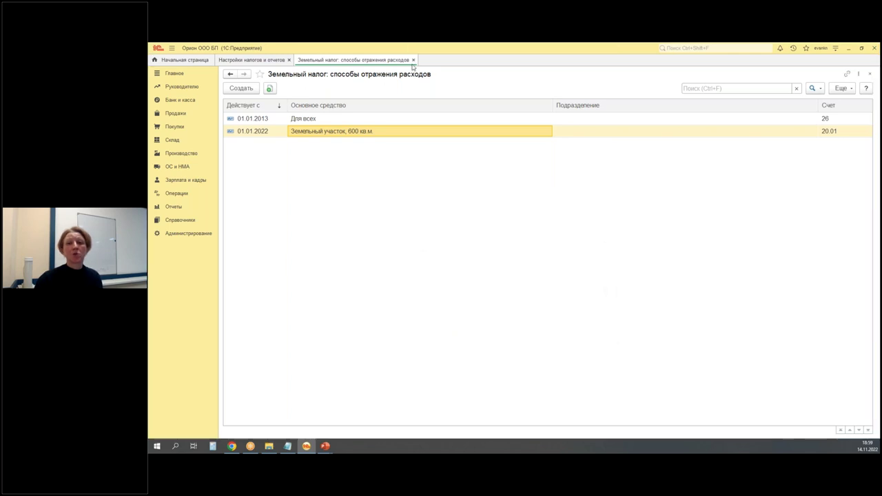
click(413, 60)
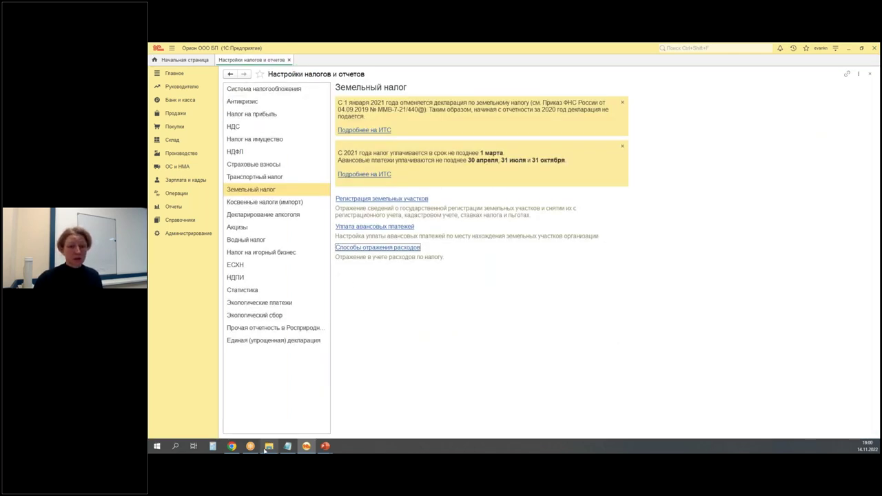
Switch to Chrome, enlarge the 1С:ИТС page and open Информация об обновлениях 1С:Предприятие in the overview of program changes
click(233, 447)
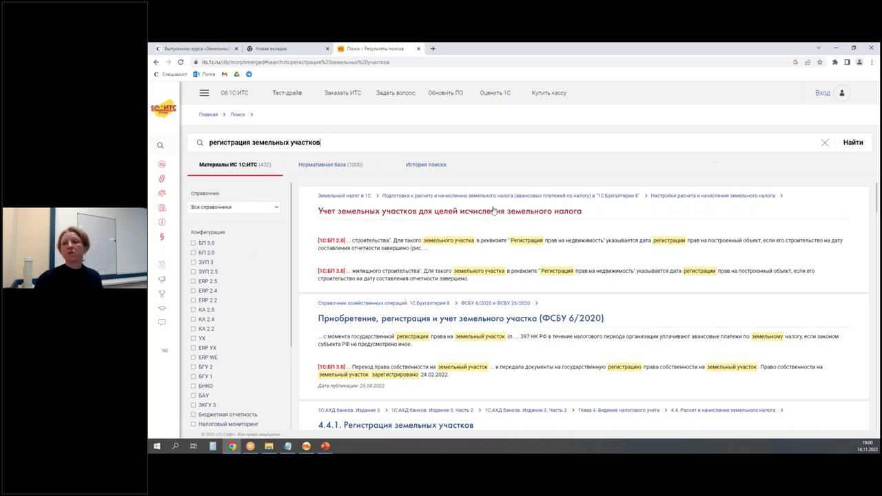
key(ctrl+plus)
key(ctrl+plus)
key(ctrl+plus)
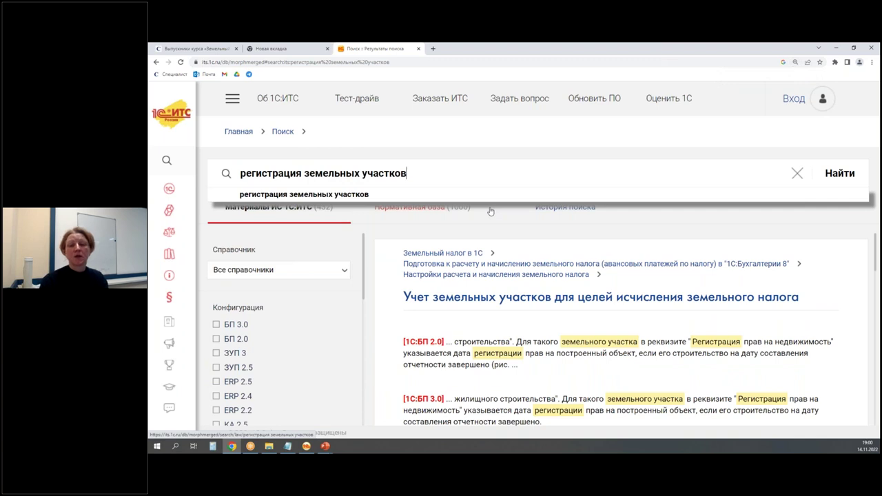
mouse_move(168, 188)
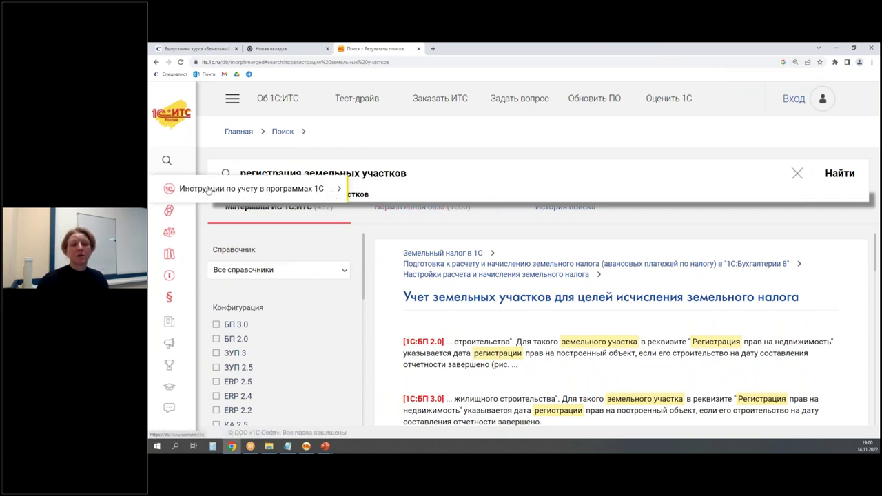
click(208, 190)
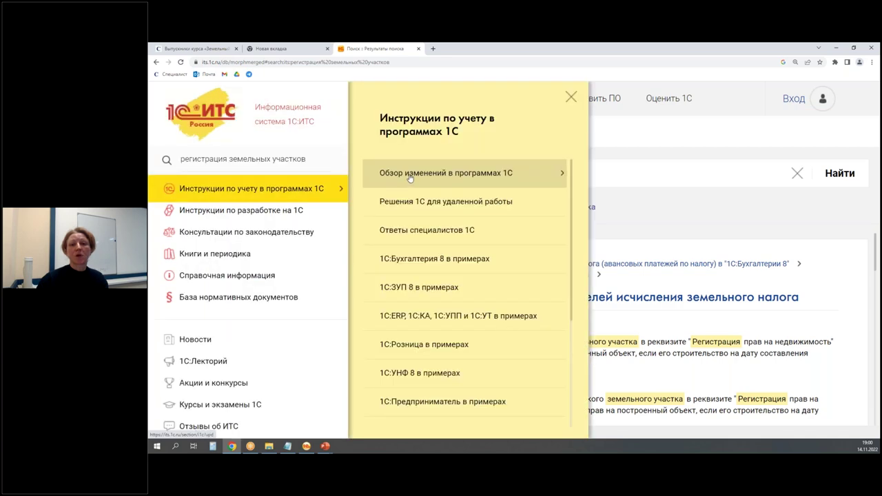
click(409, 177)
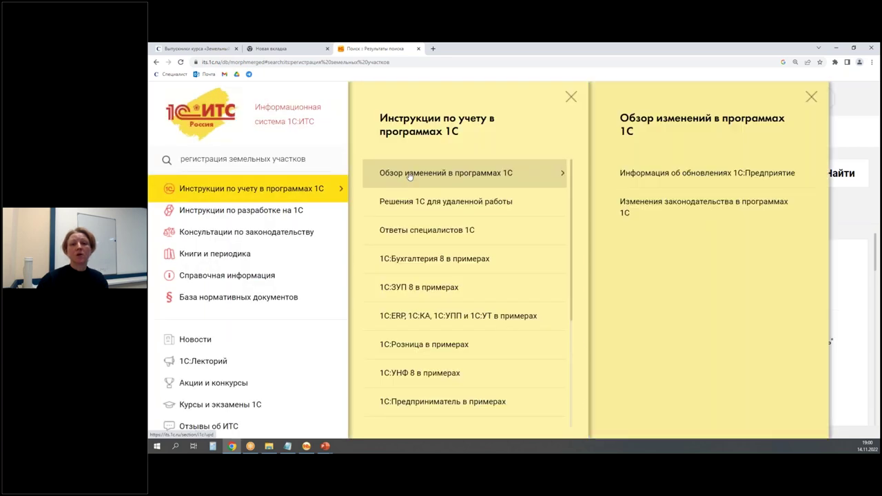
click(690, 174)
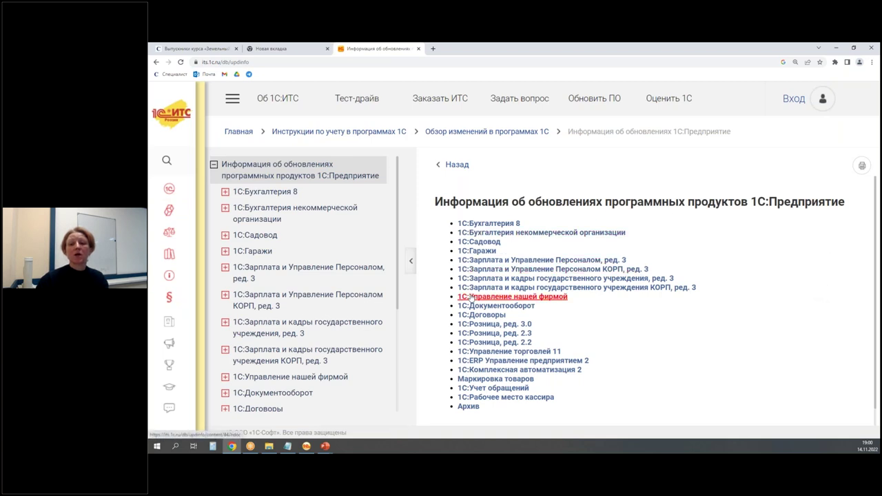
Open the 1С:Бухгалтерия 8 update page Новое в версии 3.0.124 and read through its list of changes
click(486, 224)
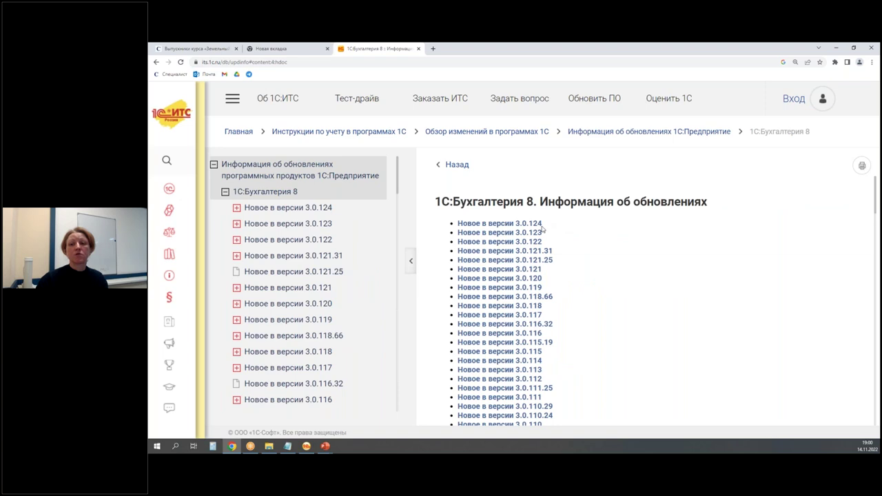
click(511, 227)
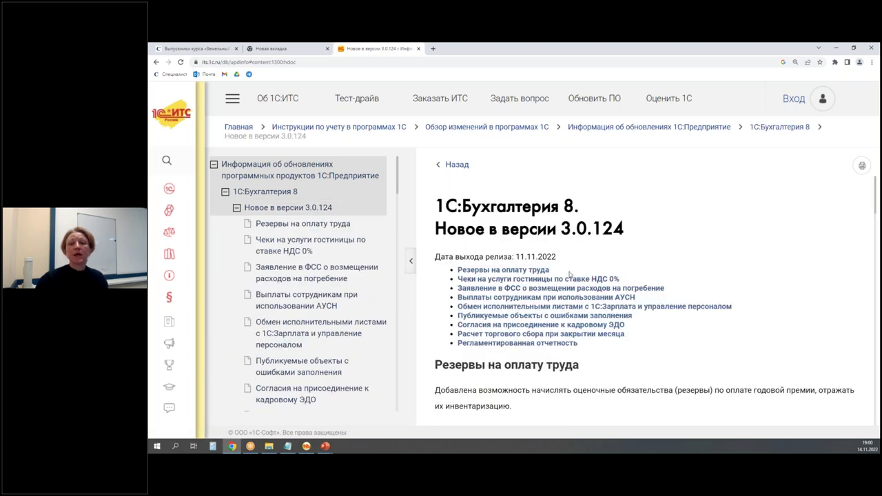
scroll(662, 240, down, 1)
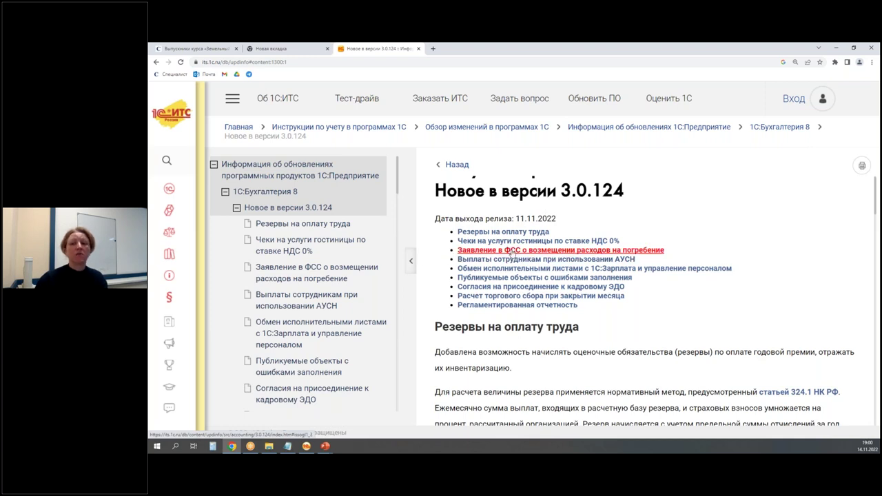
scroll(483, 268, down, 2)
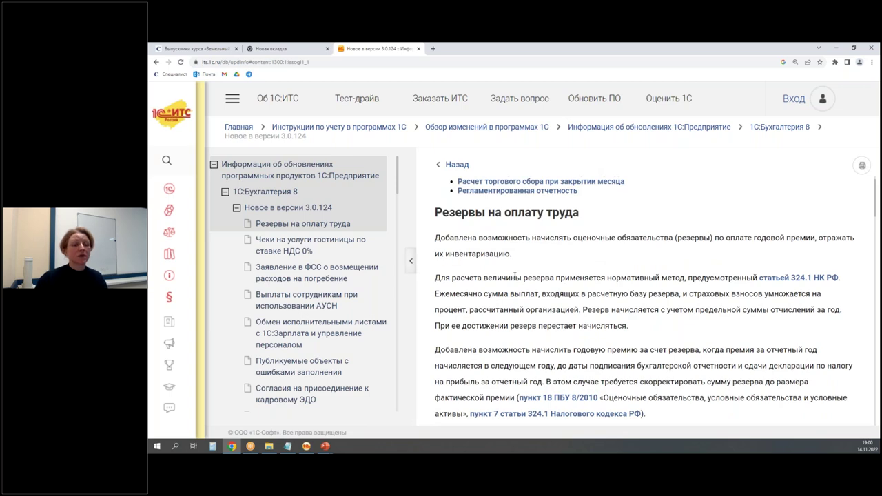
Search the 1С:ИТС site for приобретение земельных участков, accepting the suggested spelling correction
scroll(544, 263, down, 3)
scroll(545, 263, down, 4)
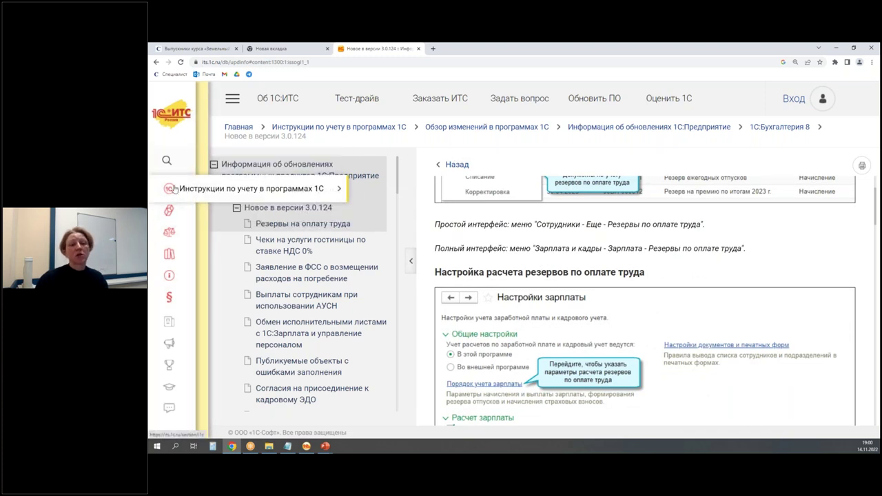
mouse_move(174, 189)
click(204, 163)
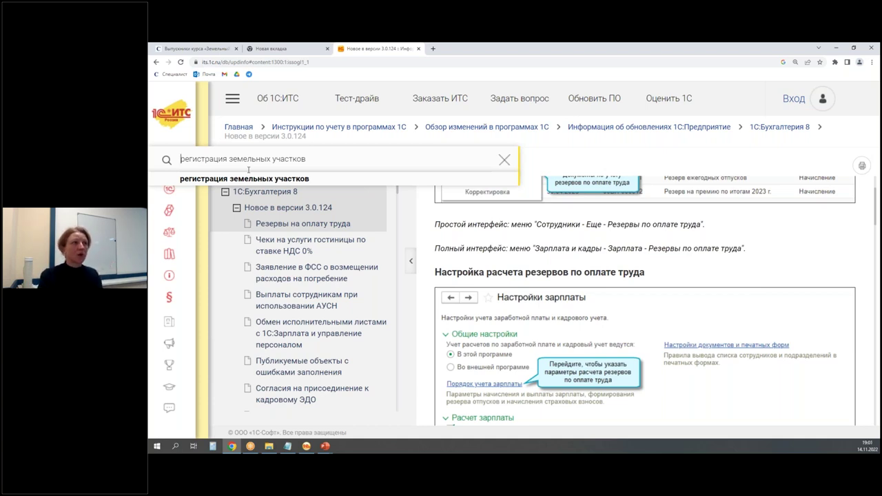
text(при)
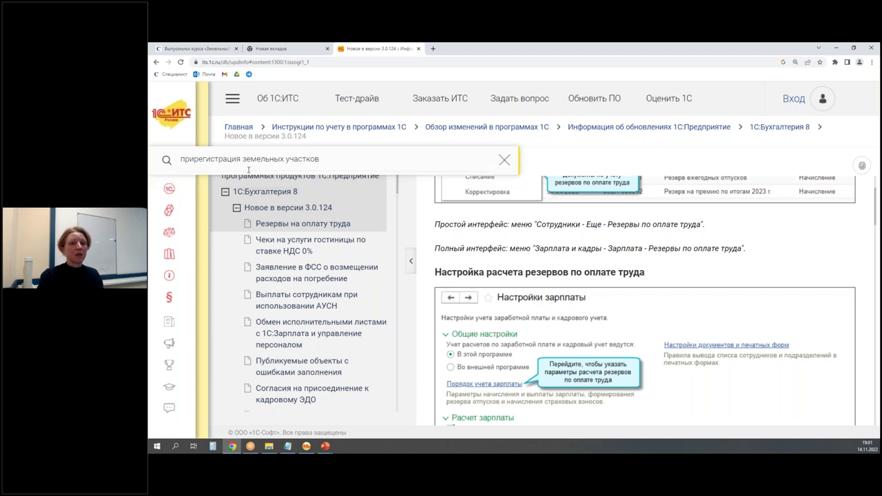
key(Delete)
key(Delete)
key(Delete)
key(Delete)
key(Delete)
key(Delete)
key(Delete)
key(Delete)
key(Delete)
key(Delete)
key(Delete)
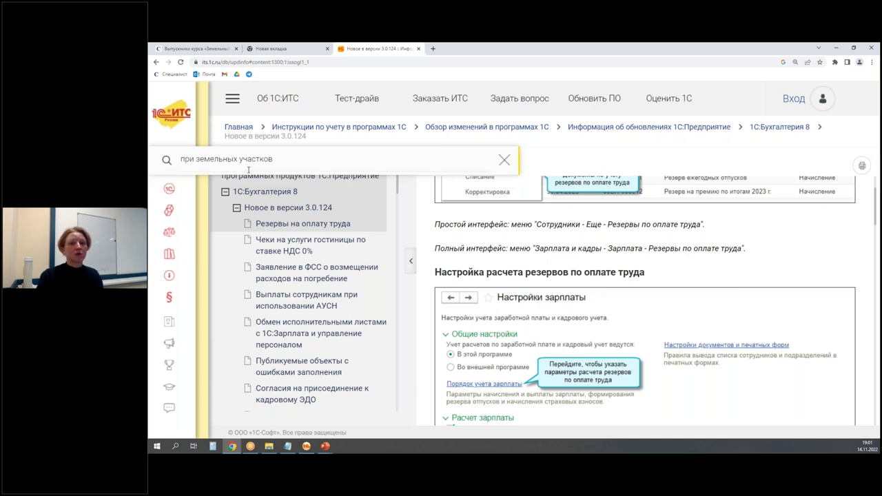
text(бре)
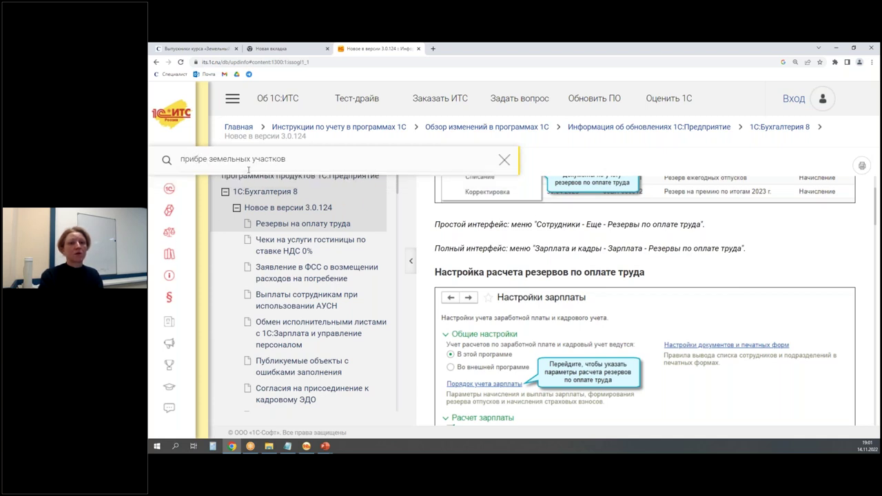
text(тение)
key(Return)
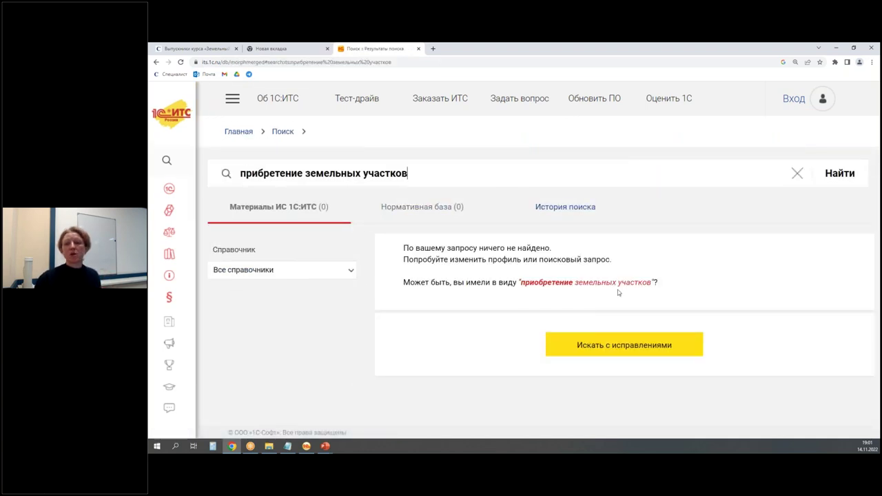
click(586, 283)
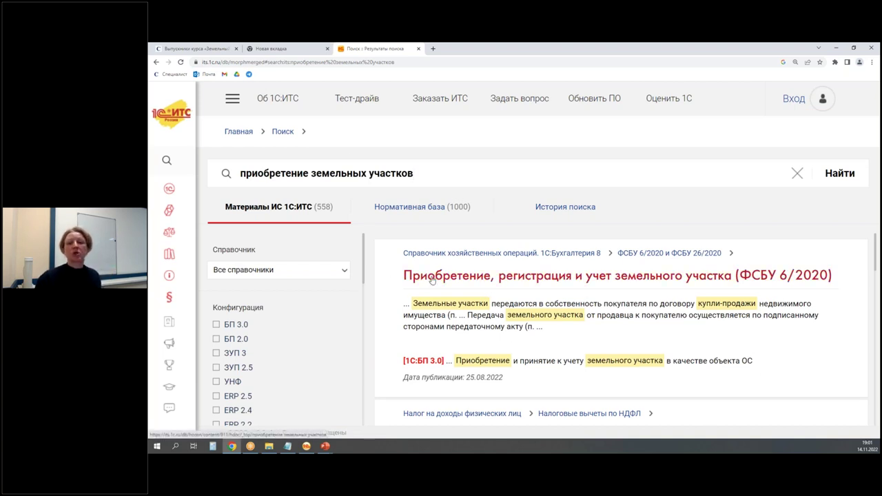
Open the search result Приобретение, регистрация и учет земельного участка (ФСБУ 6/2020) and point out the site's Вход link
click(630, 282)
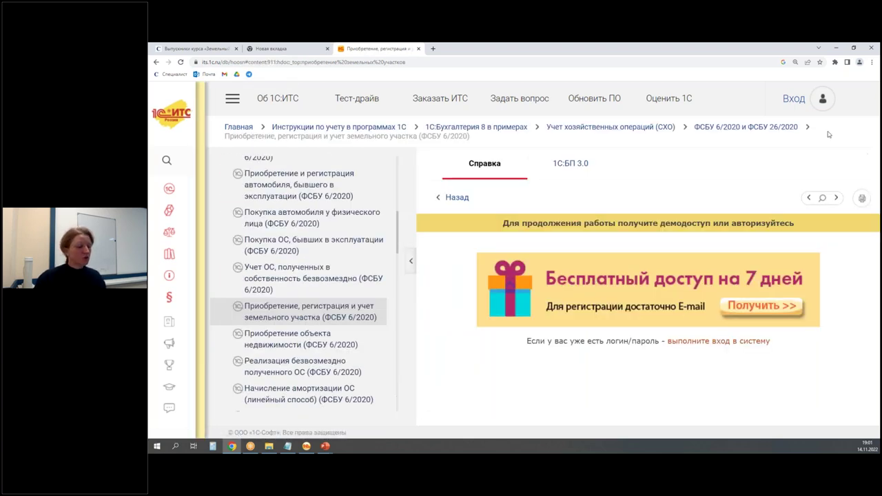
mouse_move(764, 85)
mouse_down()
mouse_move(822, 111)
mouse_move(812, 115)
mouse_up()
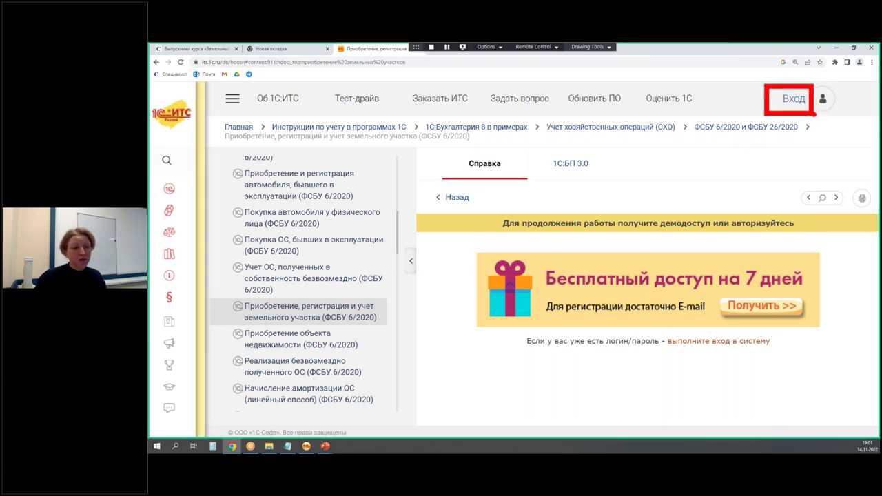
drag(814, 115, 817, 112)
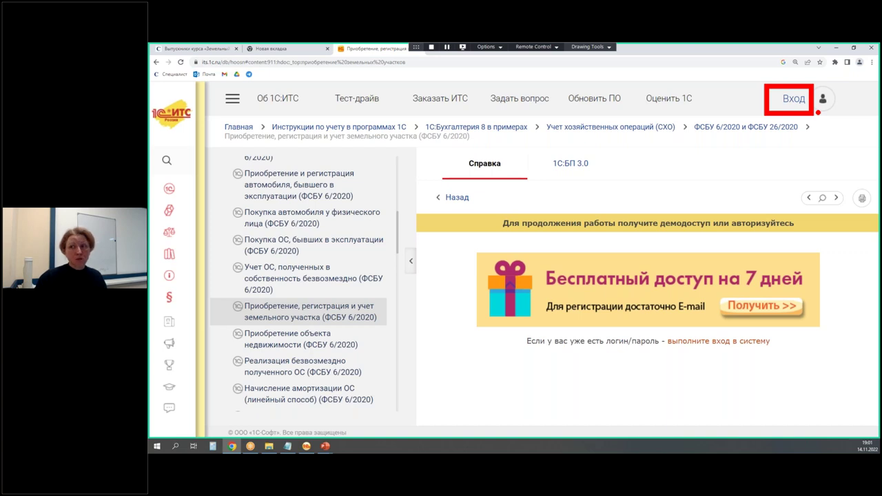
drag(789, 121, 782, 168)
mouse_move(780, 135)
mouse_down()
mouse_move(789, 122)
mouse_move(802, 140)
mouse_up()
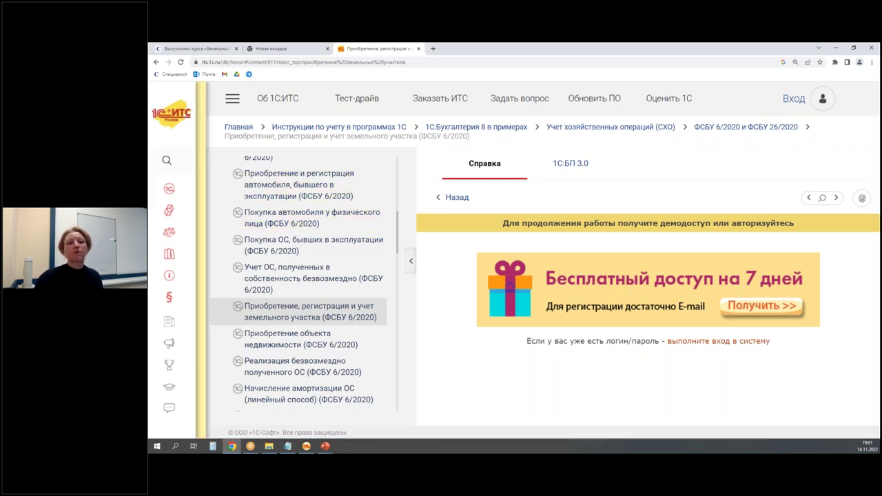
Return to the 1С:ИТС home page and review the Сейчас в открытом доступе section and the access options
click(172, 116)
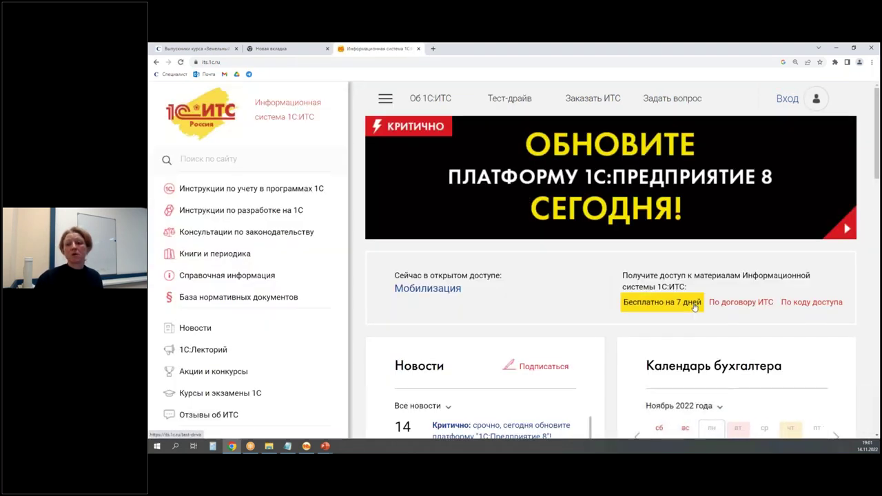
scroll(691, 264, down, 1)
scroll(690, 264, down, 1)
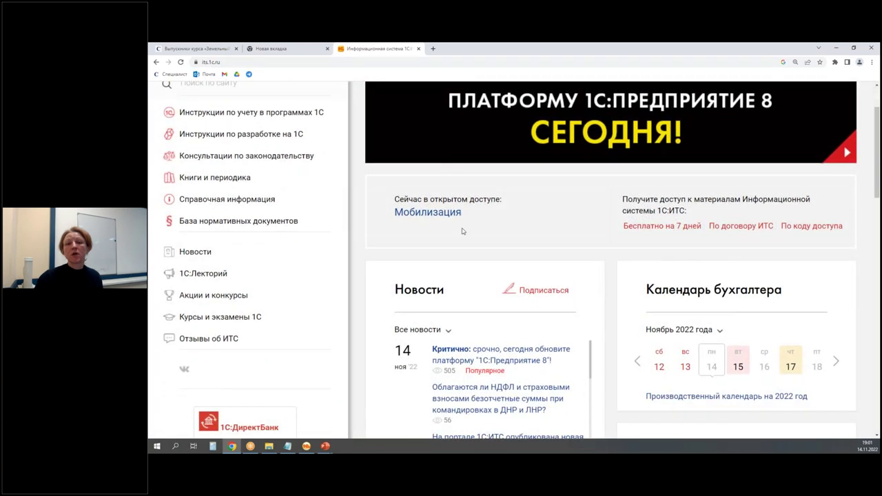
drag(376, 187, 548, 230)
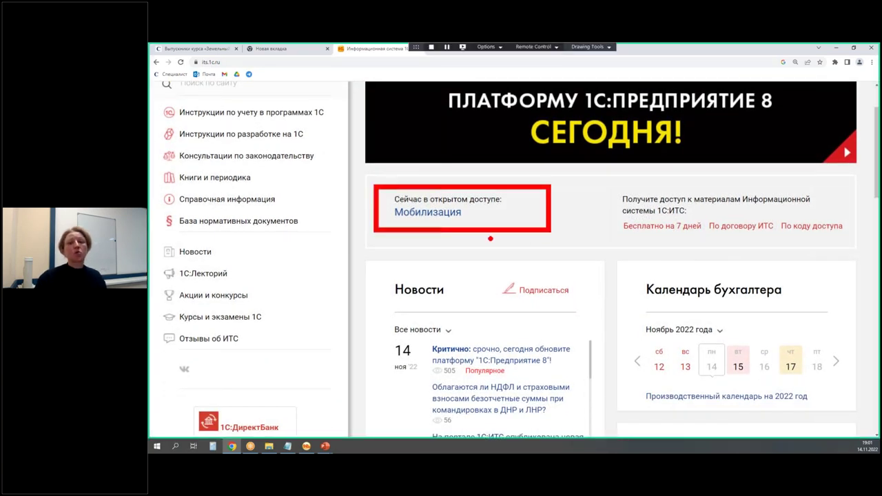
mouse_move(418, 279)
mouse_down()
mouse_move(418, 237)
mouse_move(438, 253)
mouse_up()
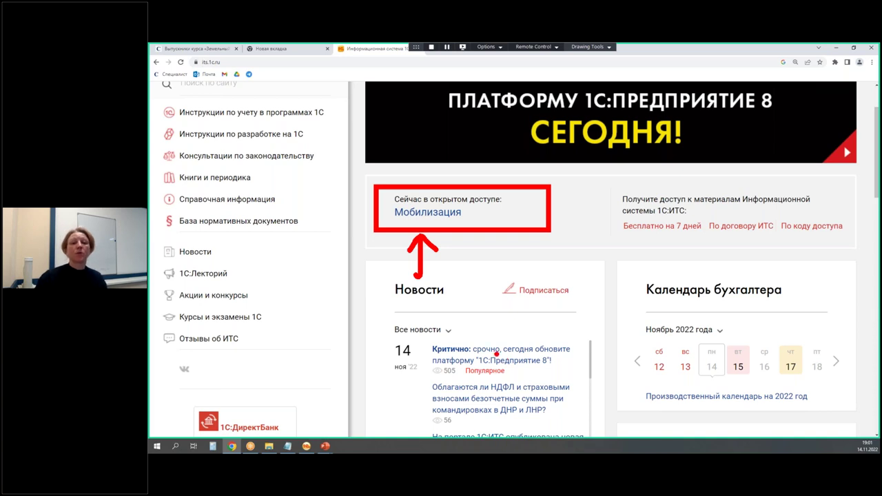
scroll(466, 243, up, 2)
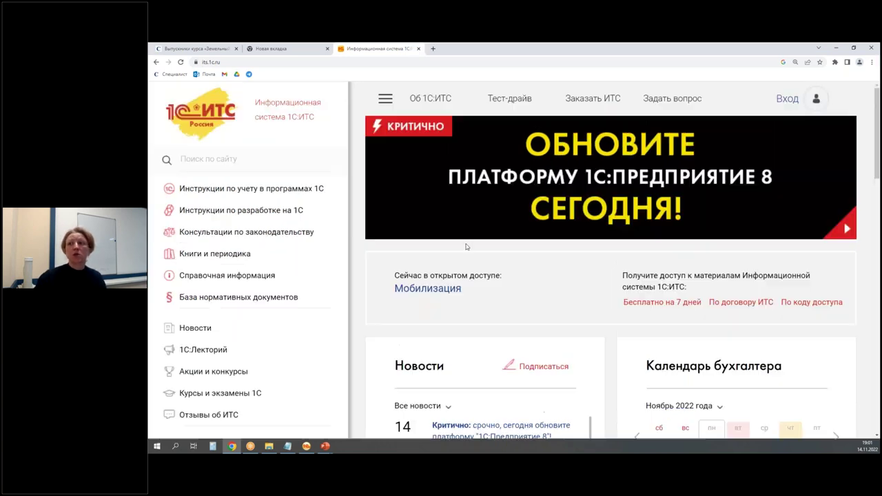
Switch to 1С:Предприятие, check the Регистрация земельных участков list, and close it together with the tax and report settings
click(836, 48)
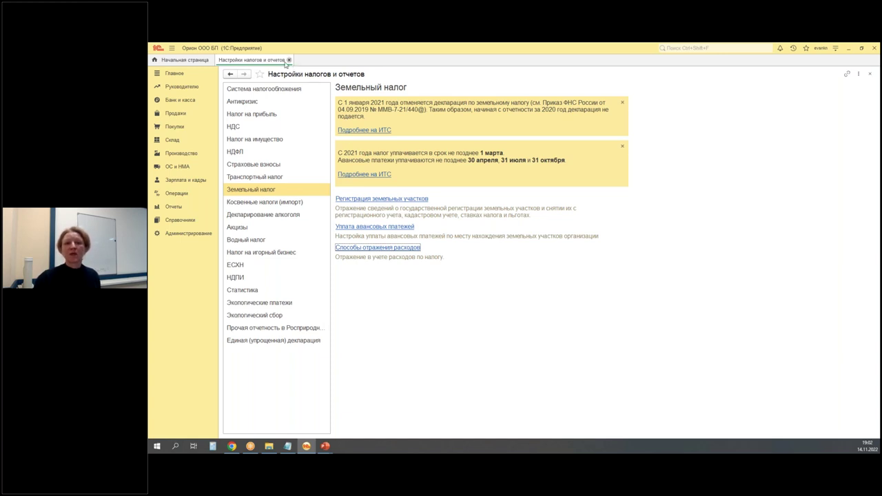
click(363, 200)
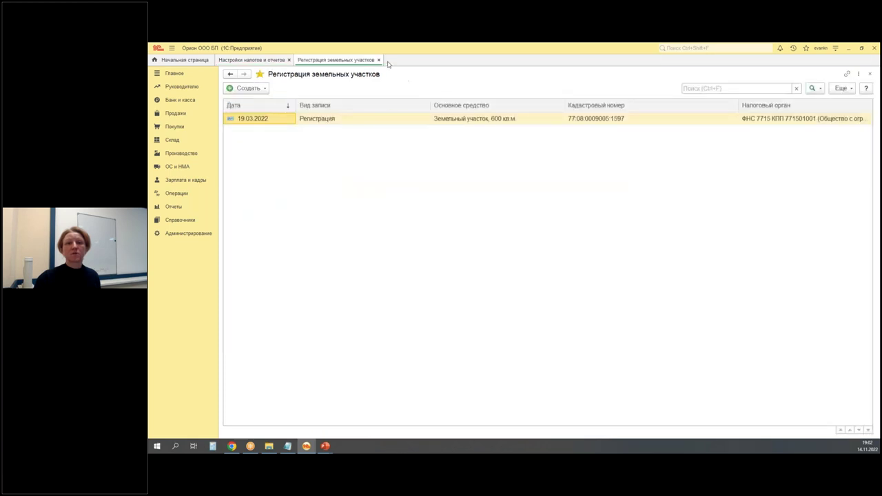
click(378, 60)
click(289, 60)
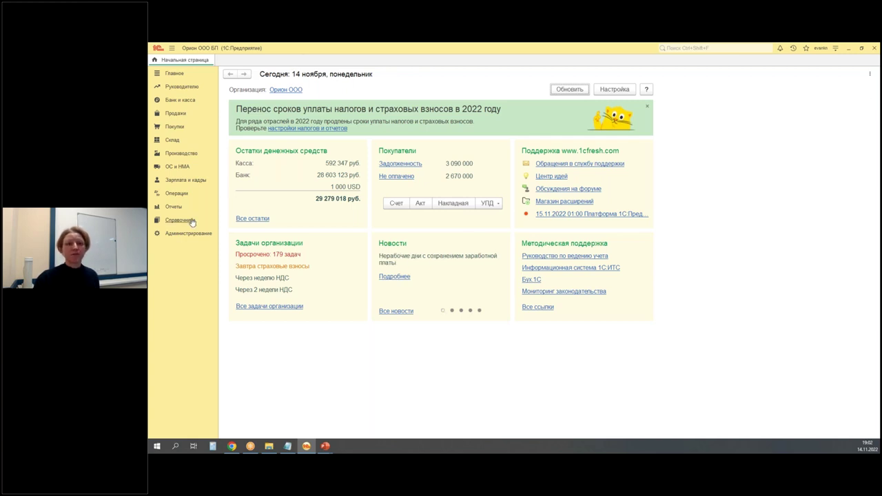
Open Закрытие месяца under Операции and set its period to Март 2022
click(179, 195)
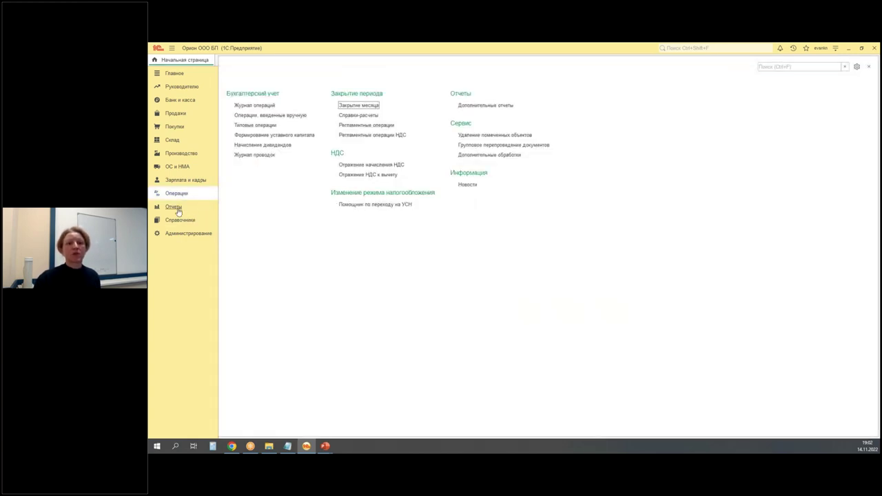
click(358, 105)
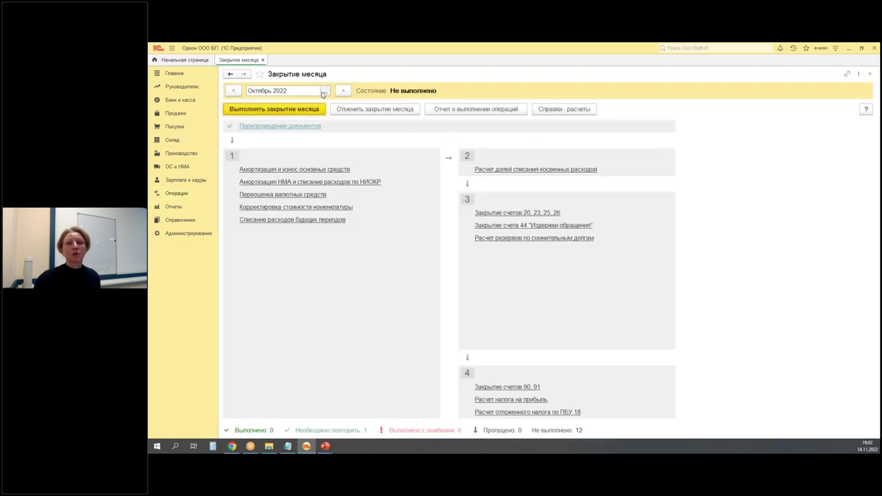
click(322, 91)
click(324, 92)
click(557, 234)
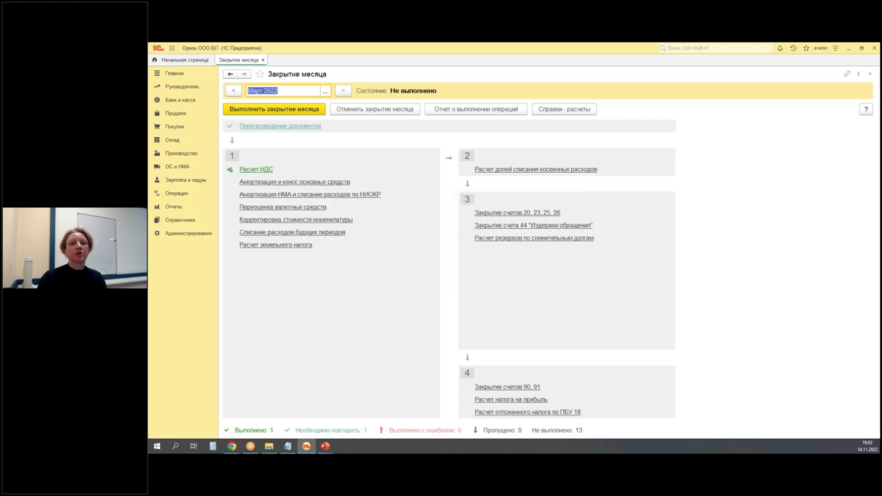
Run the month closing for Март 2022, including Расчет земельного налога, and decline moving on to the next month
mouse_move(229, 235)
mouse_down()
mouse_move(287, 255)
mouse_move(331, 257)
mouse_up()
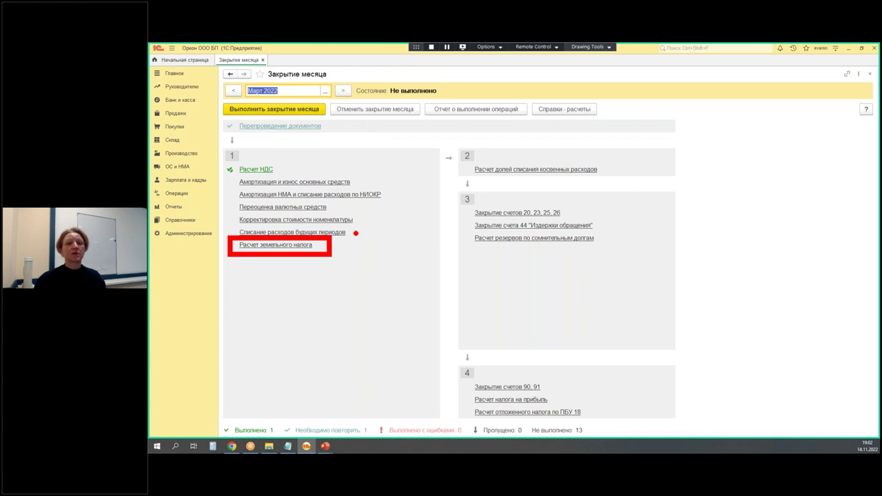
key(Escape)
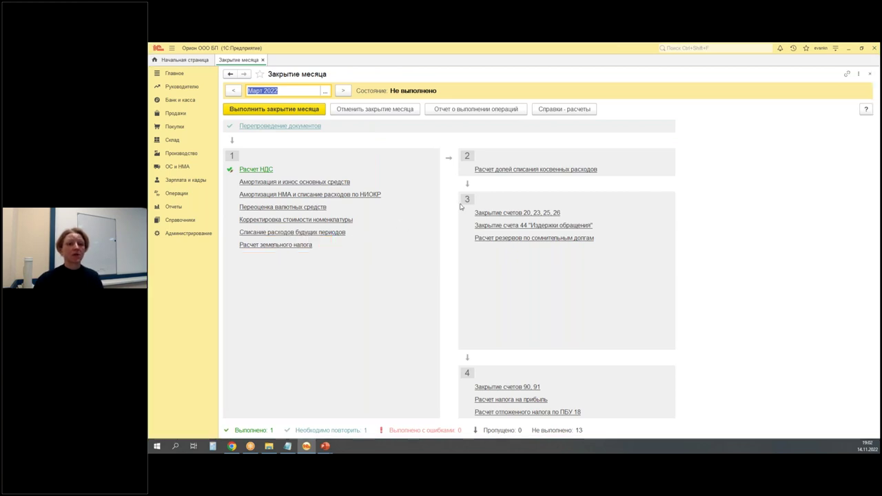
click(273, 110)
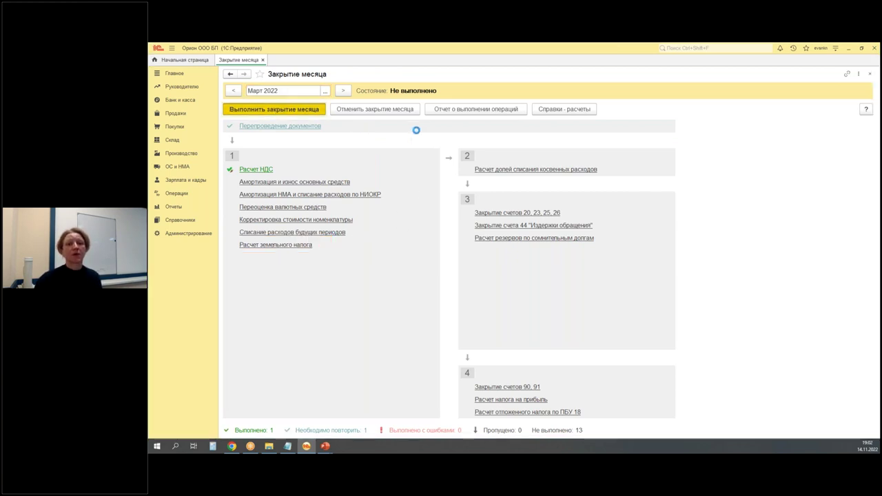
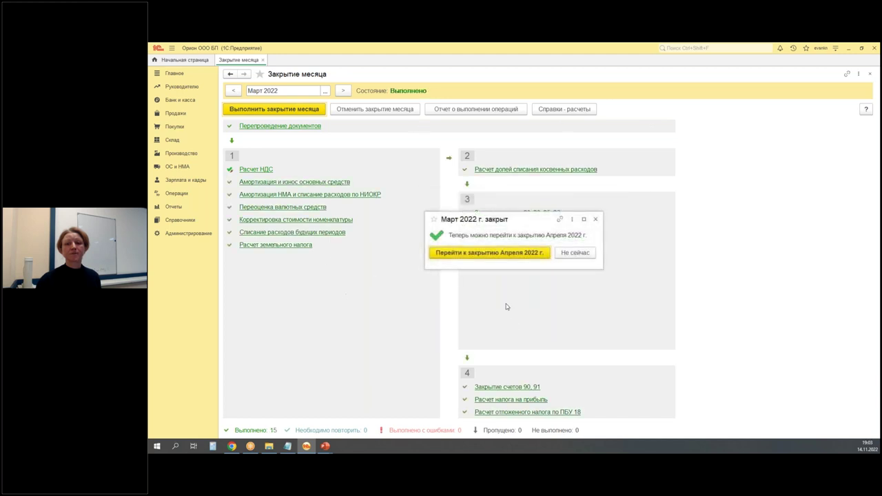
click(595, 219)
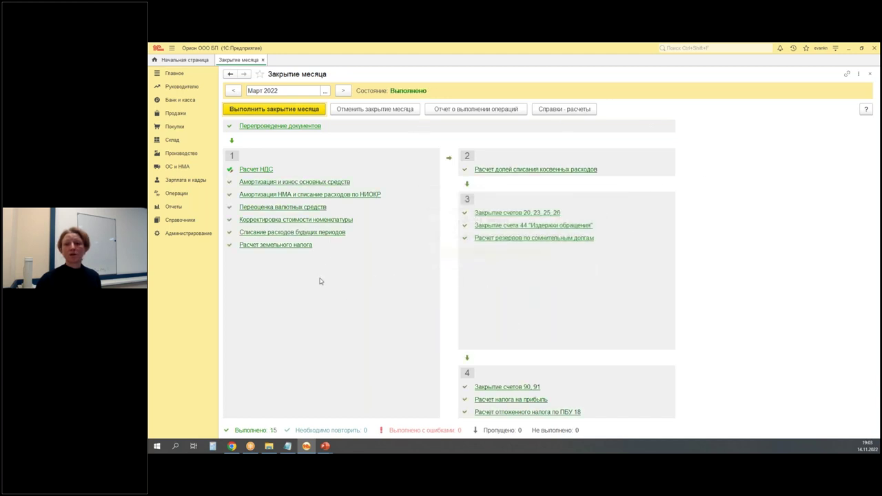
View the postings of the Расчет земельного налога operation and close the document movements
click(284, 247)
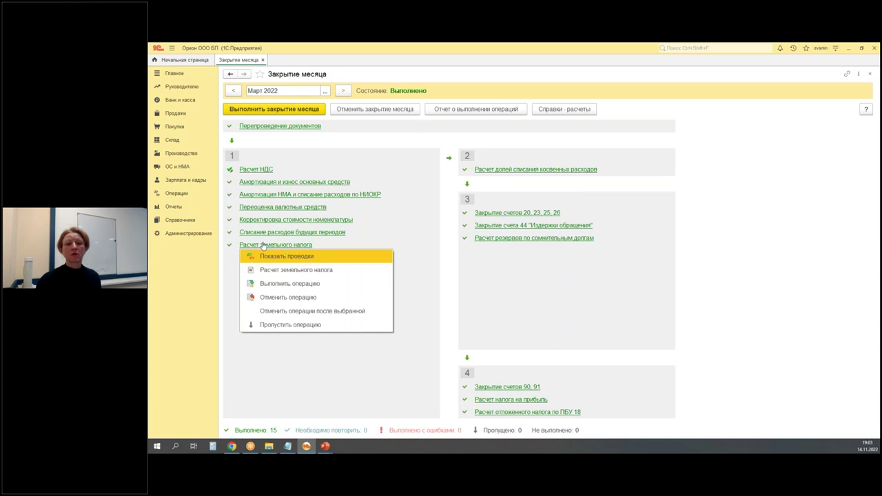
click(301, 257)
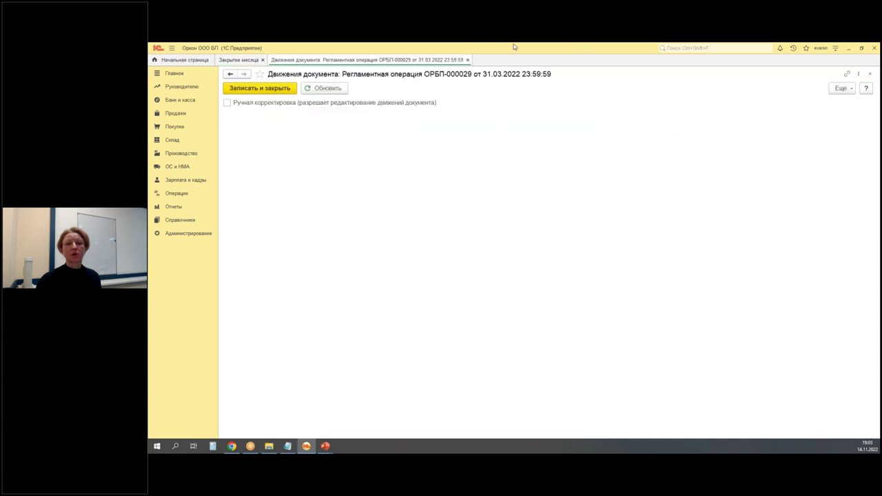
click(467, 60)
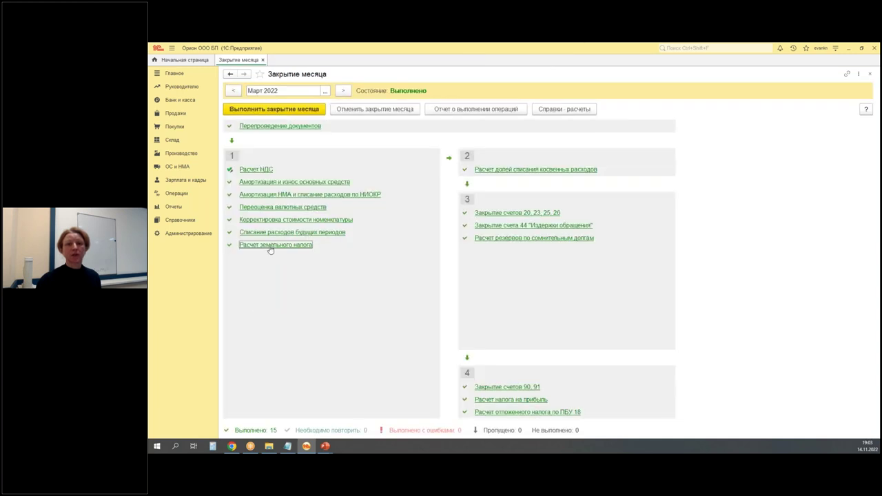
Open the land tax calculation statement (Справка-расчет земельного налога) for 1 квартал 2022 г. from the operation and close it
click(270, 249)
click(568, 110)
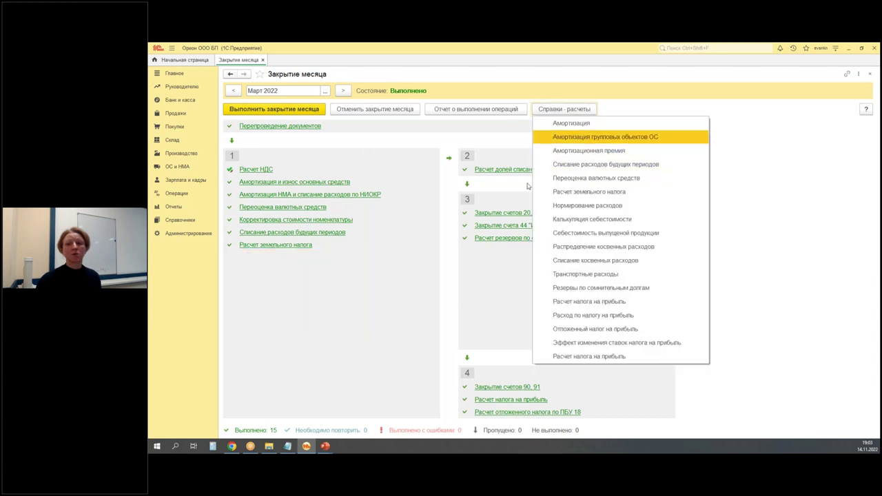
click(279, 246)
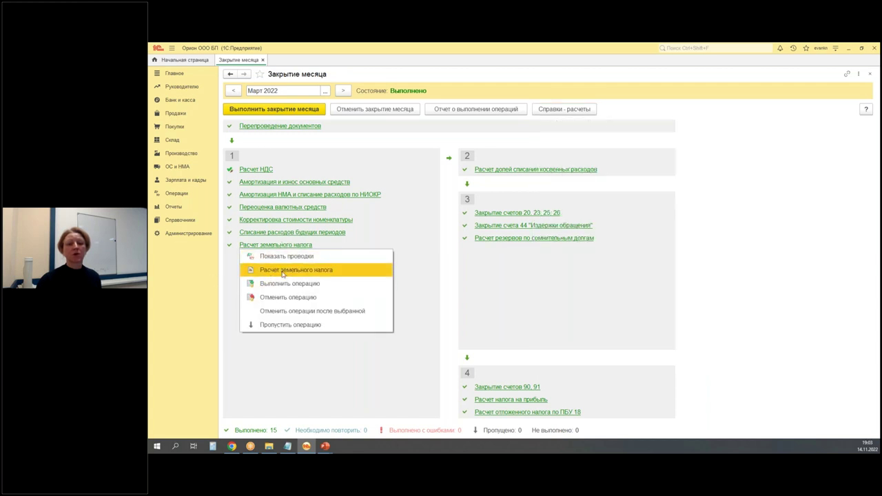
click(282, 273)
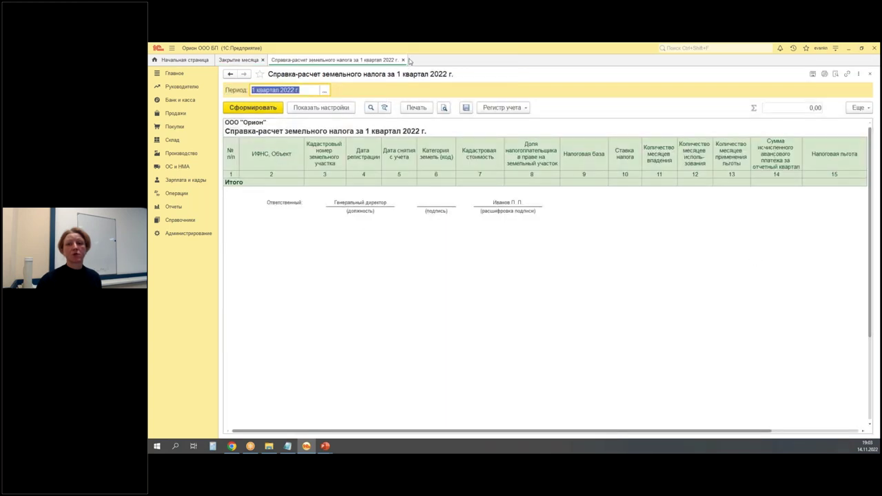
click(403, 60)
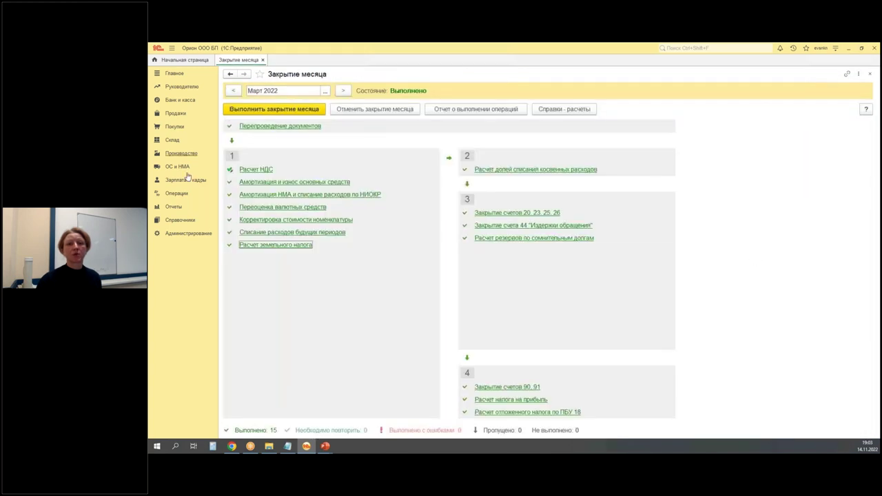
Open the land plot's record in the favourite Регистрация земельных участков list, set its date to 15.03.2022, save it and close the list
click(806, 49)
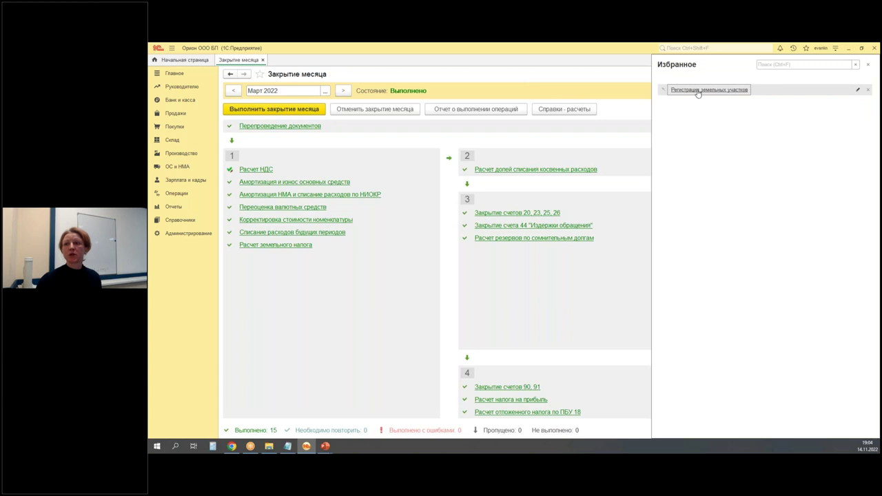
click(697, 90)
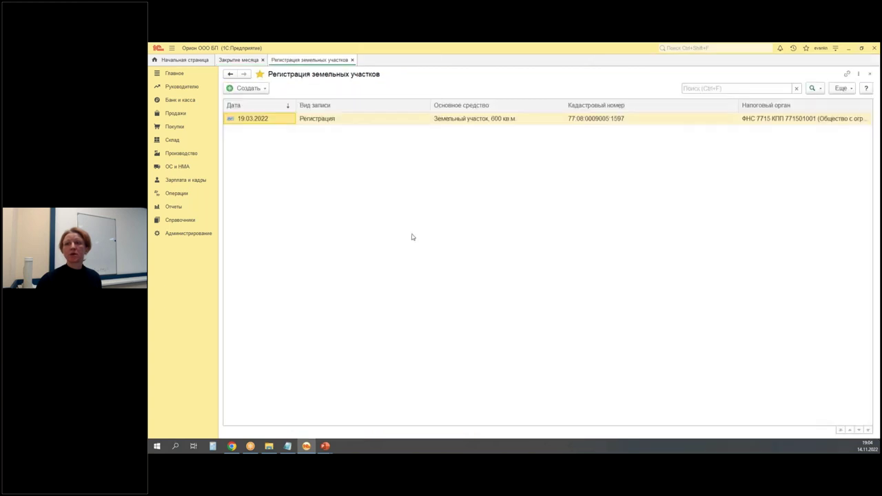
double_click(345, 121)
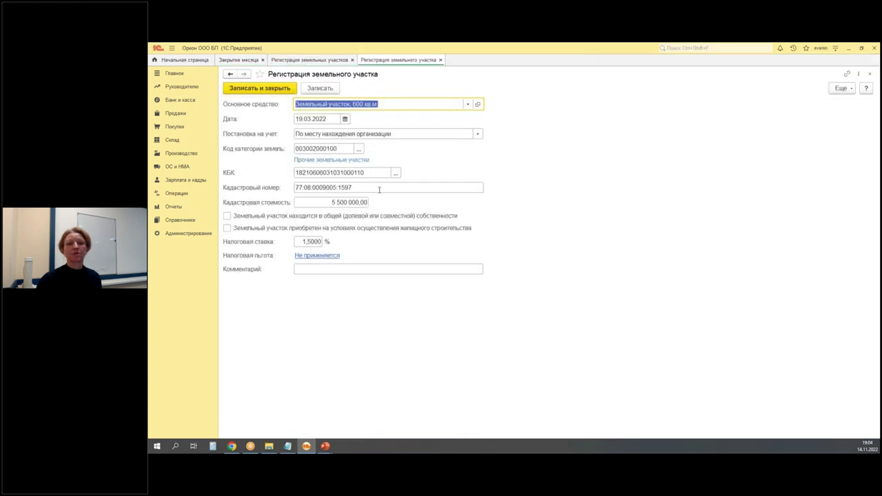
click(345, 118)
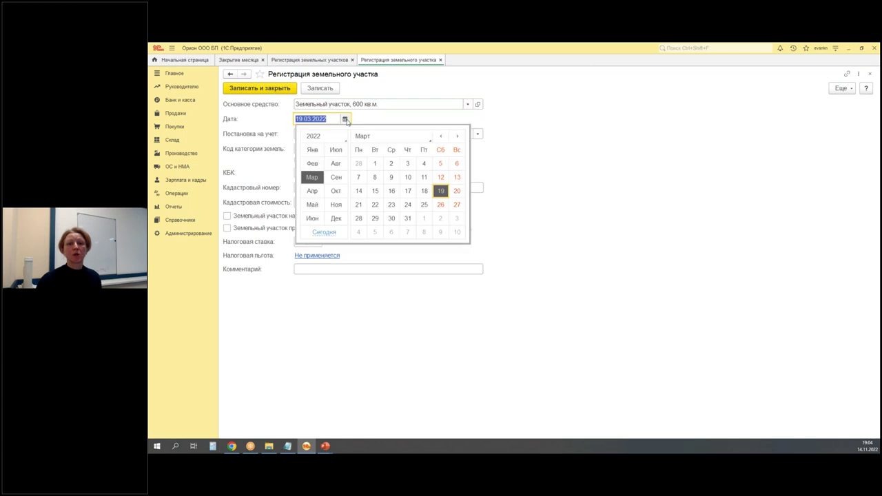
click(374, 191)
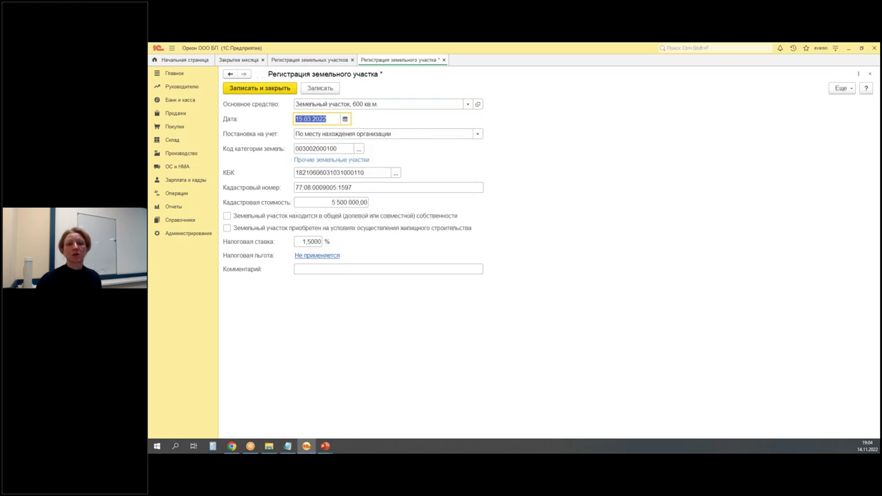
click(256, 90)
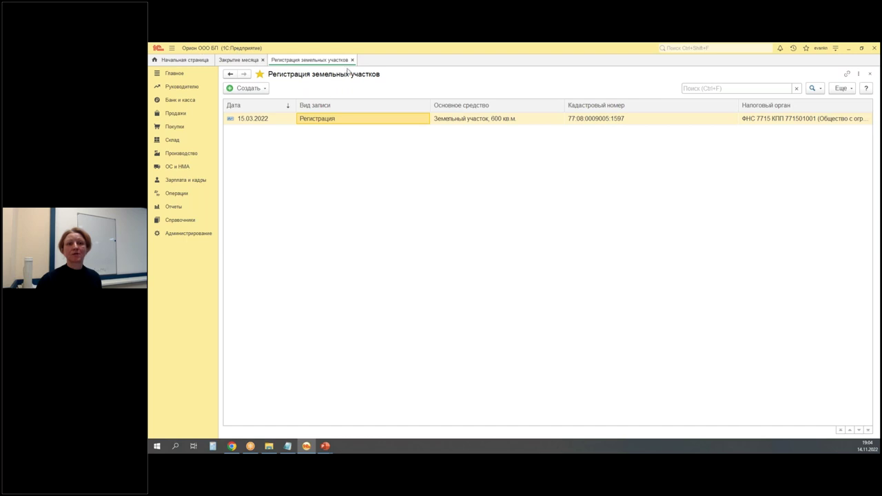
click(352, 60)
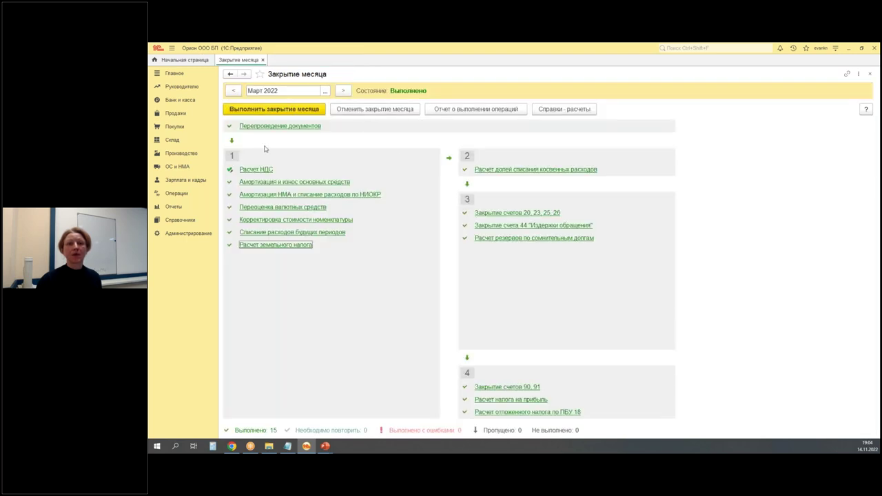
Cancel the Март 2022 month closing, run it again, and dismiss the offer to proceed to April
click(374, 111)
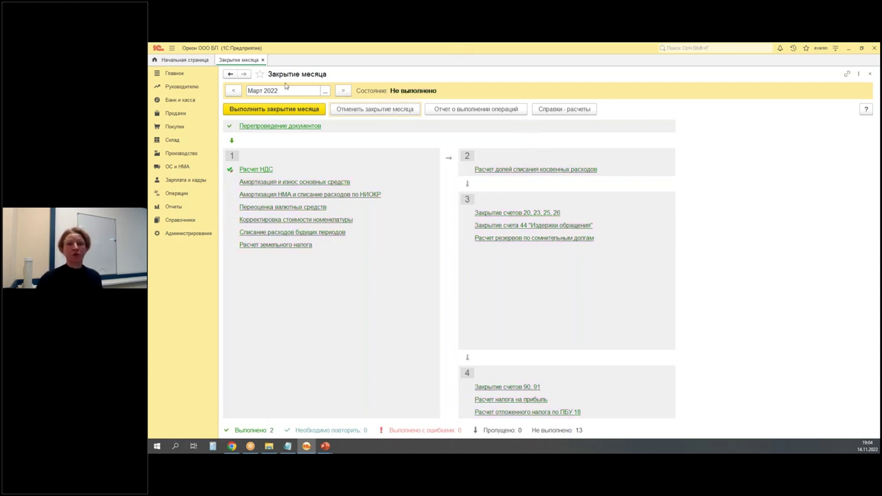
click(260, 111)
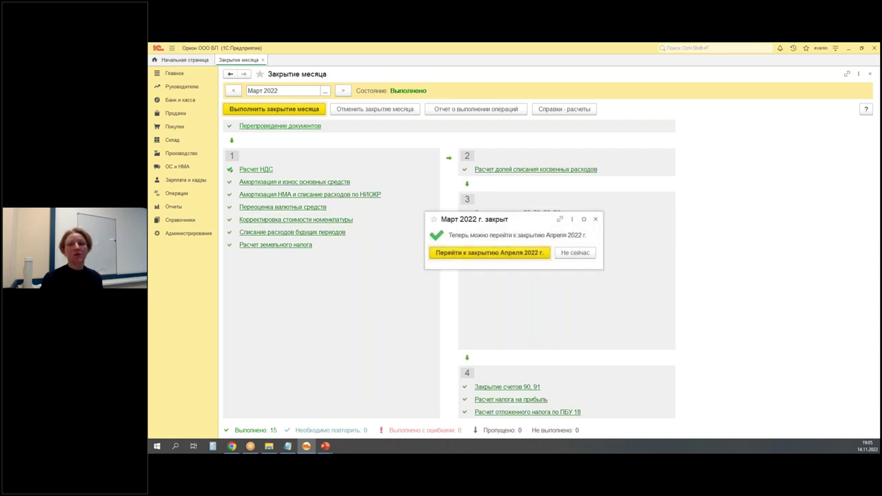
click(596, 220)
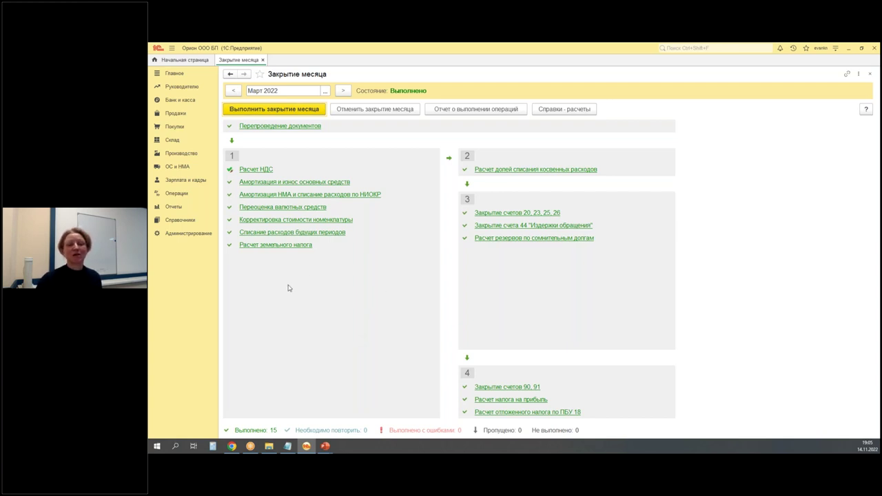
Open the postings of the Расчет земельного налога operation, mark the debit account, credit account and both amounts, and clear the markings
right_click(269, 248)
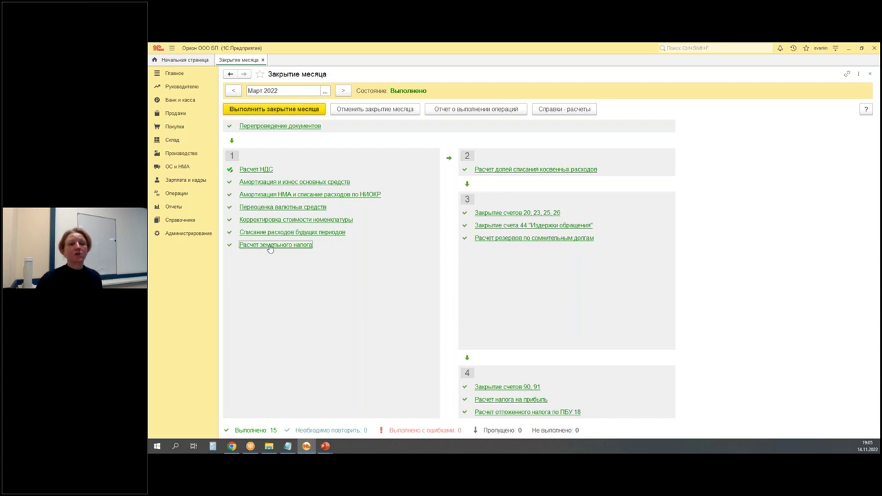
click(282, 259)
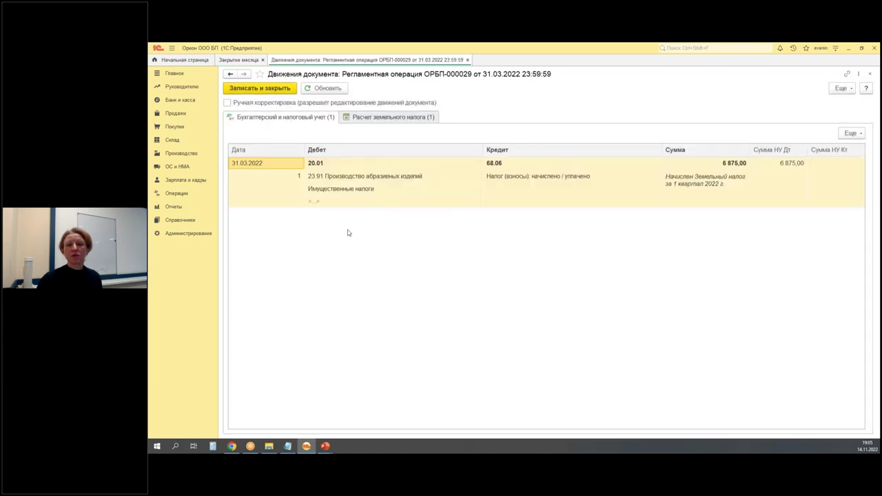
drag(299, 152, 343, 172)
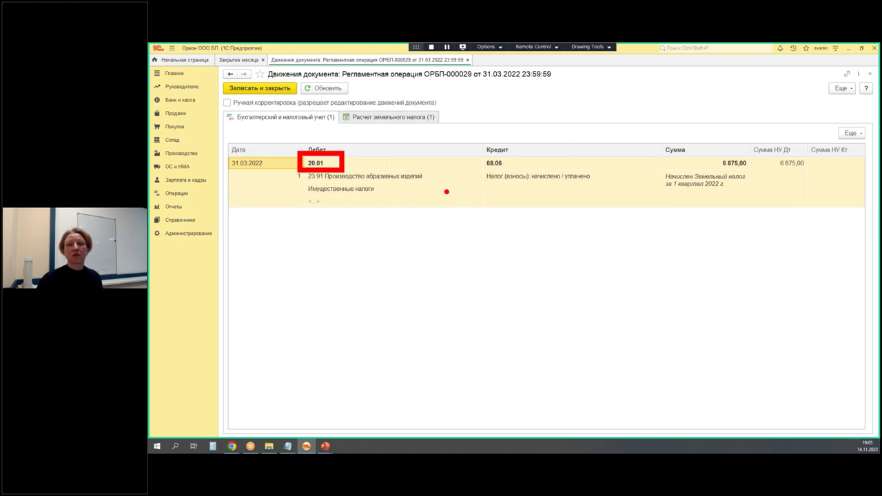
mouse_move(479, 166)
mouse_down()
mouse_move(482, 155)
mouse_move(488, 222)
mouse_up()
mouse_move(485, 195)
mouse_down()
mouse_move(492, 181)
mouse_move(507, 202)
mouse_up()
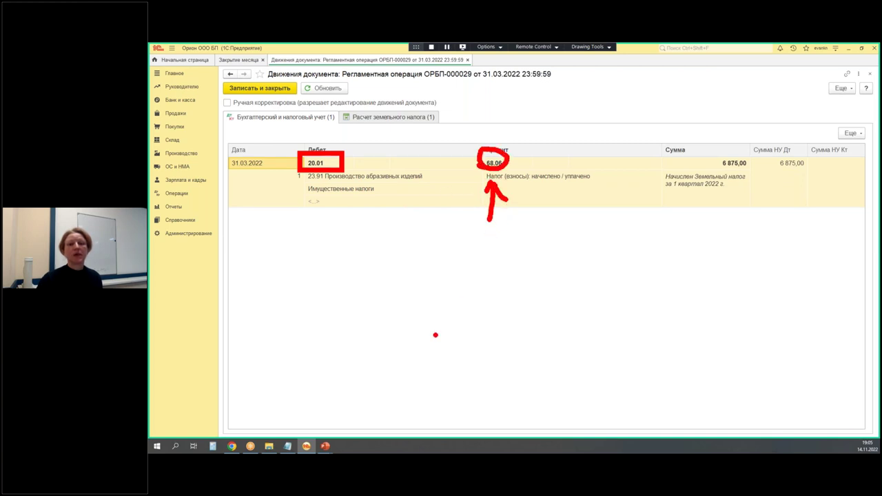
mouse_move(720, 175)
mouse_down()
mouse_move(761, 159)
mouse_move(723, 172)
mouse_up()
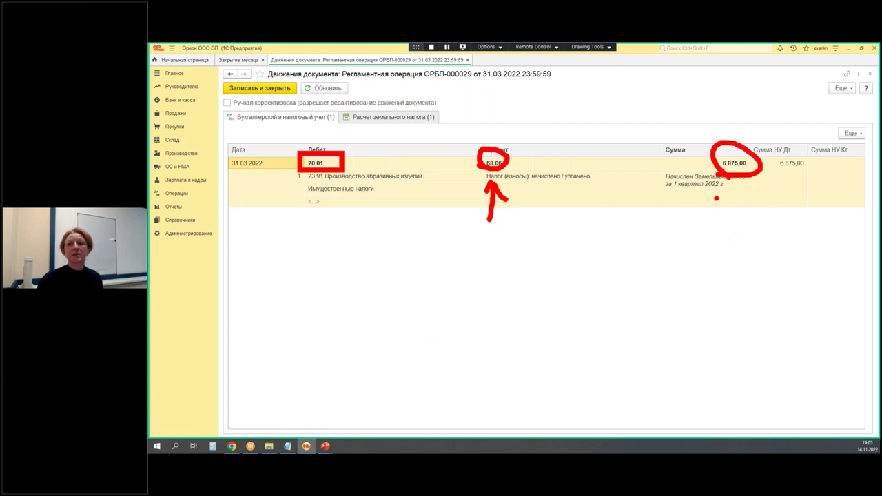
mouse_move(786, 181)
mouse_down()
mouse_move(789, 193)
mouse_move(795, 172)
mouse_up()
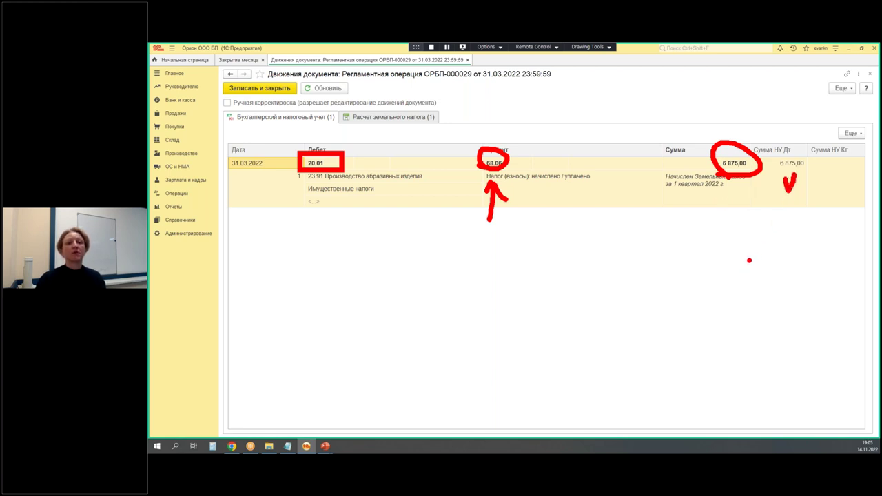
key(Escape)
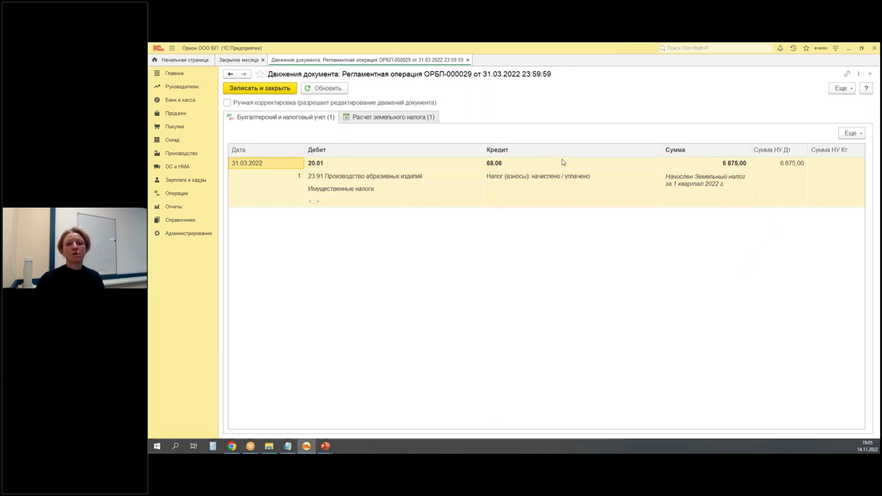
Show the operation's Расчет земельного налога records, widening the ИФНС and Основное средство columns and narrowing N and Кадастровая стоимость
click(370, 119)
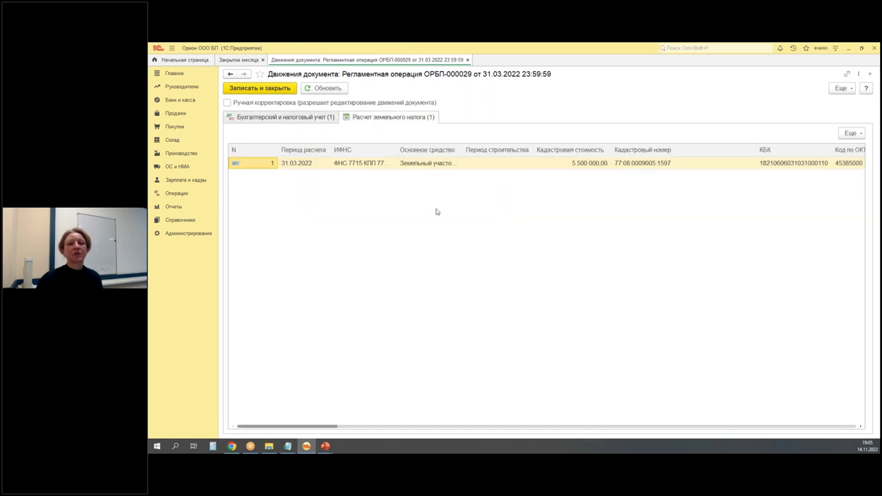
drag(277, 149, 254, 150)
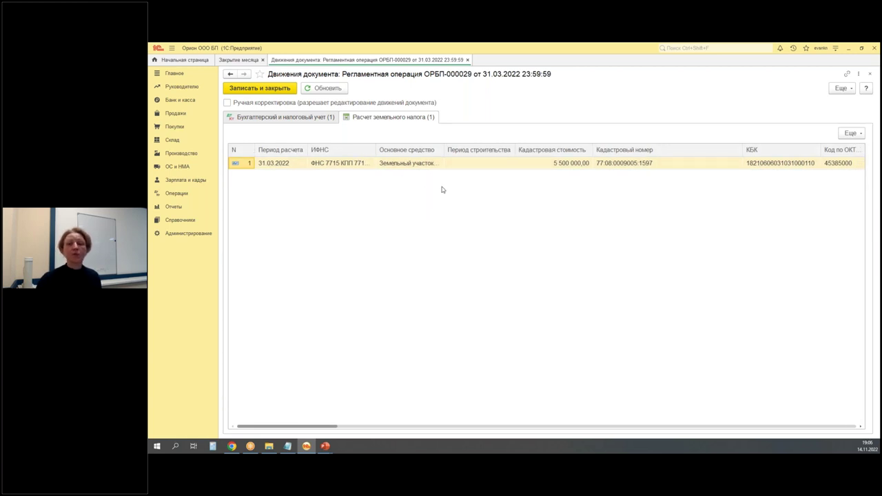
drag(447, 149, 474, 150)
drag(377, 150, 401, 150)
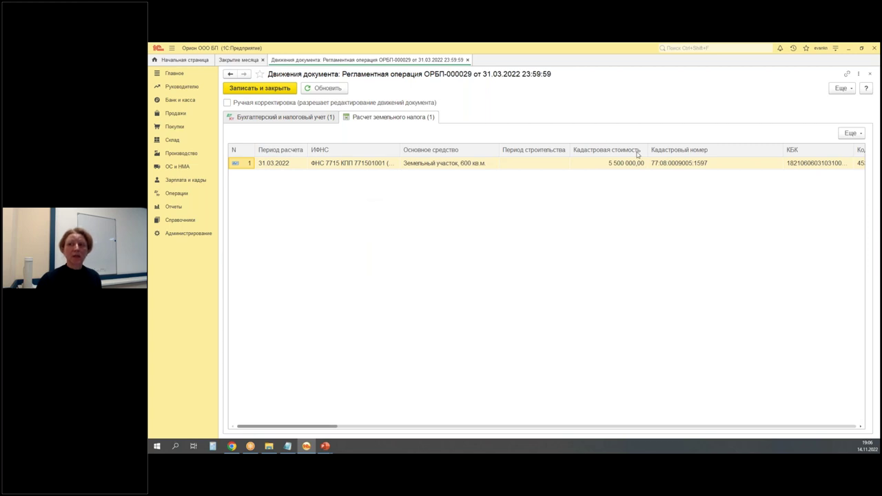
drag(645, 149, 614, 149)
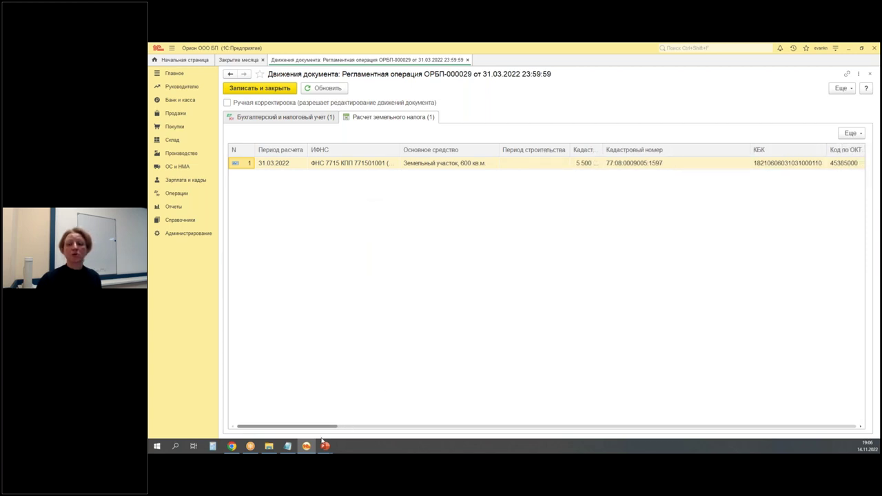